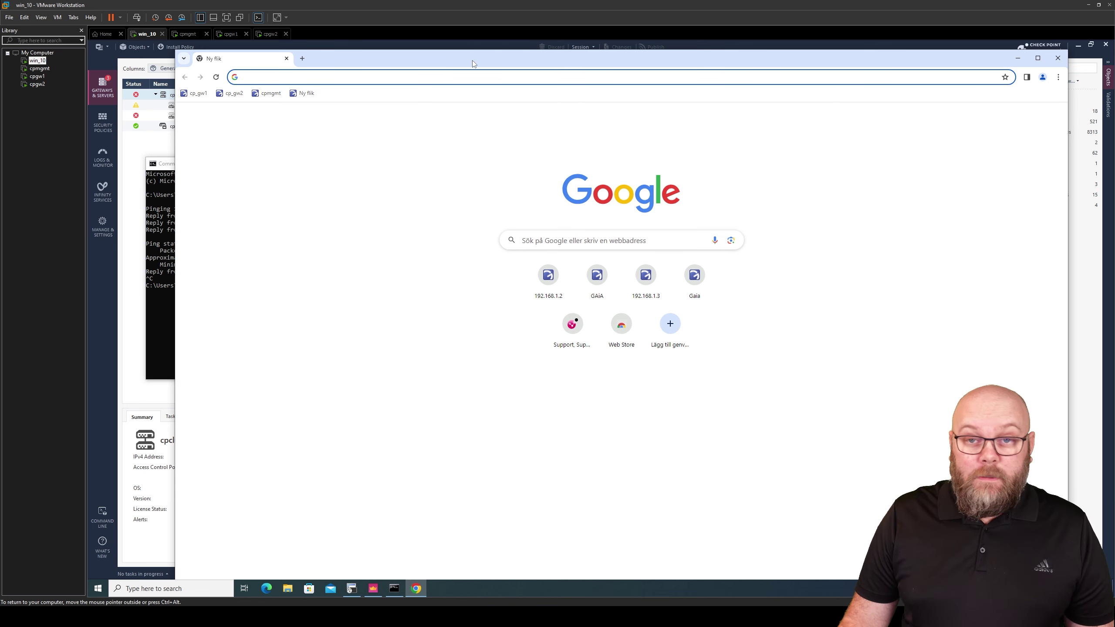
Open the cp_gw1 web portal at 192.168.1.2, which returns an empty-response error
click(197, 95)
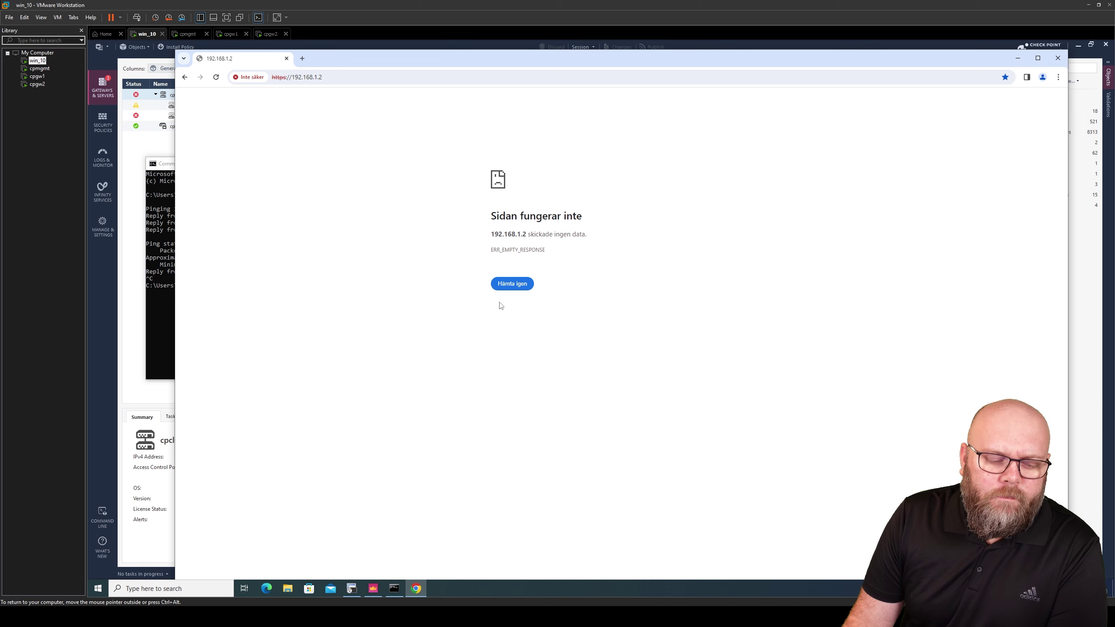
click(390, 588)
click(375, 320)
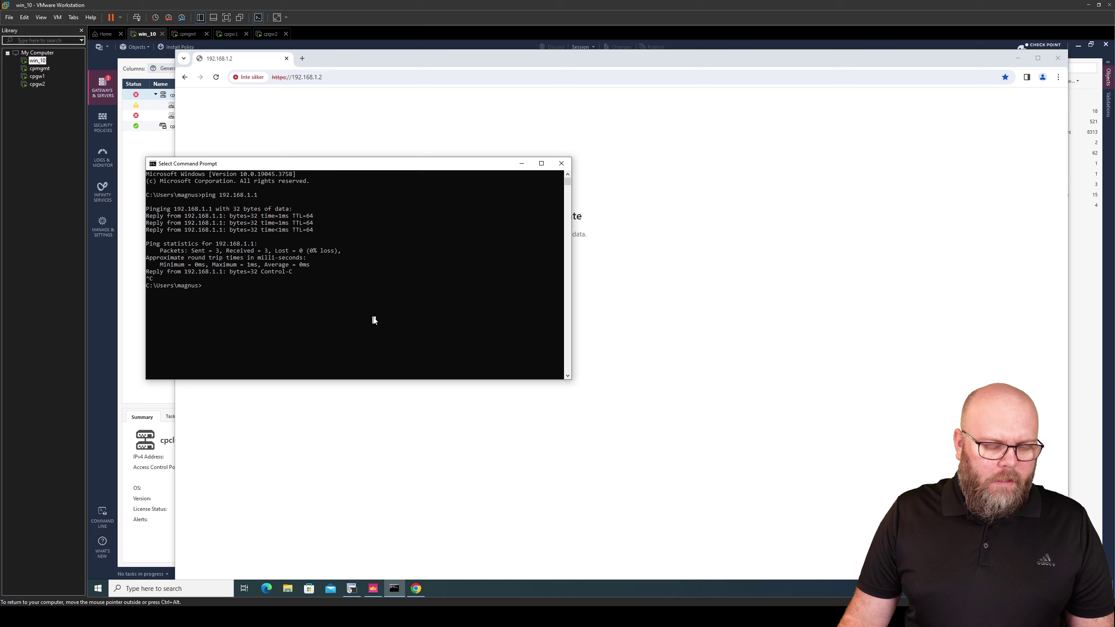
click(299, 56)
click(301, 58)
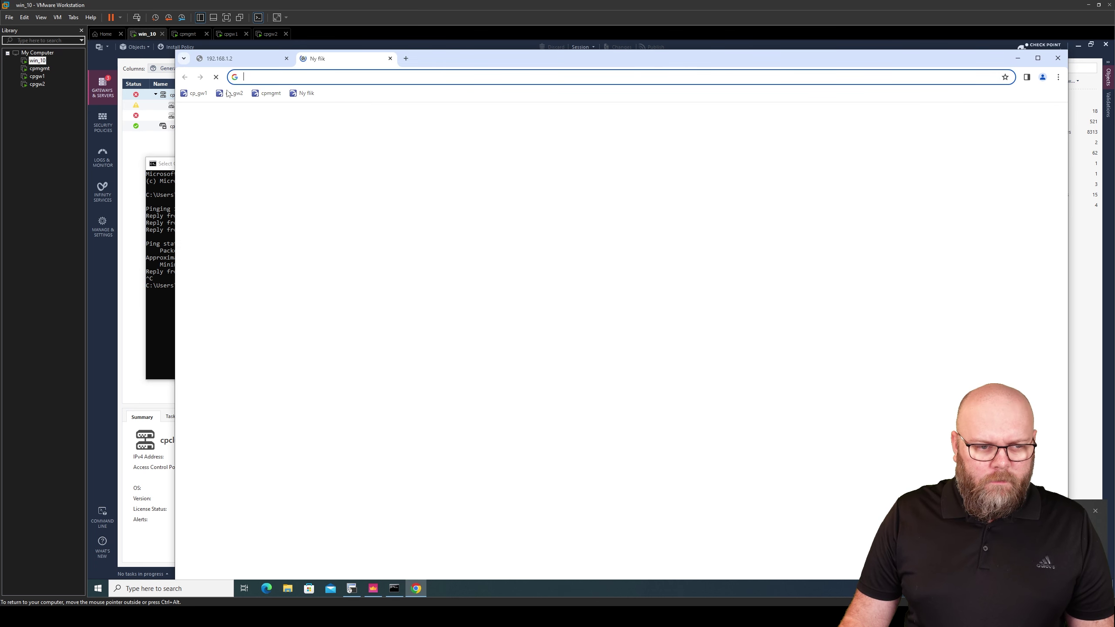
text(192.168.1.3)
key(Return)
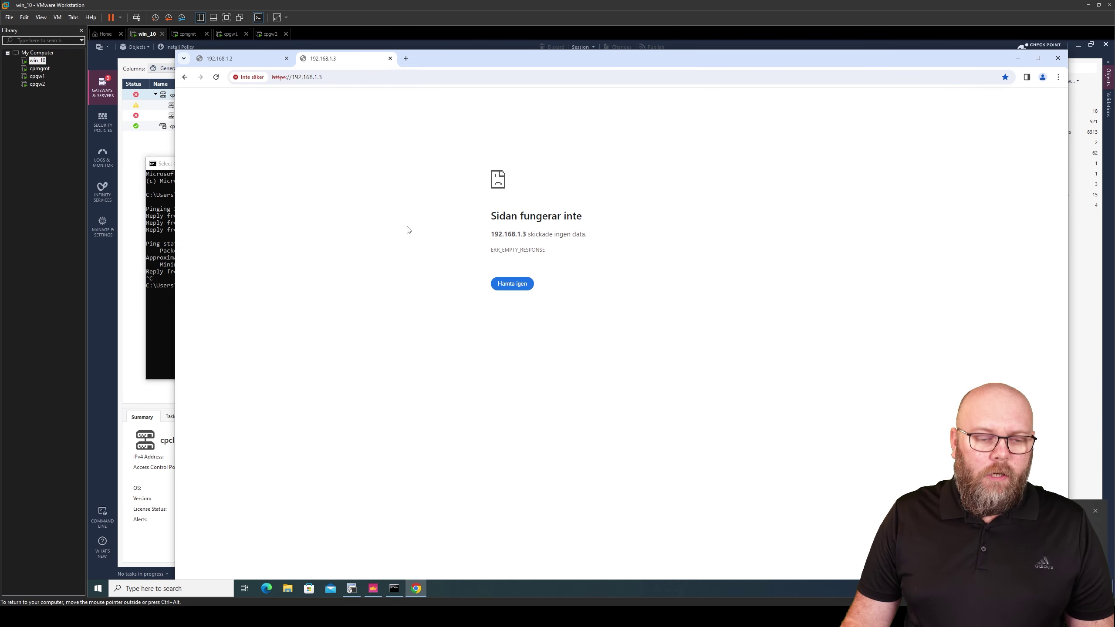
Run 'ping 192.168.1.3' in Command Prompt and confirm the gateway replies
click(159, 303)
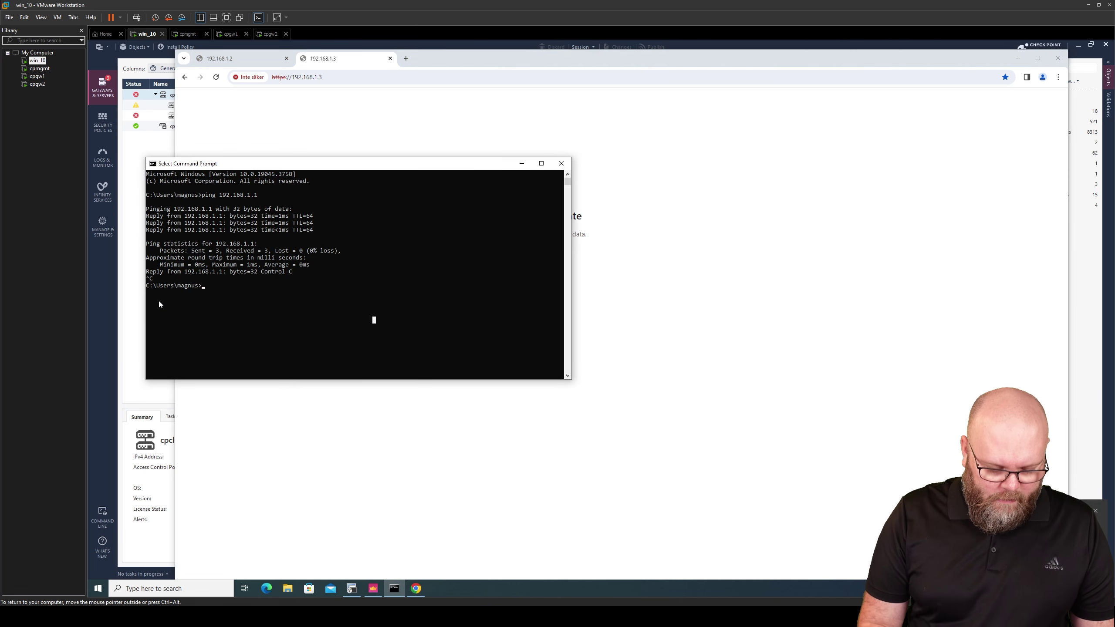
text(ping 192.16)
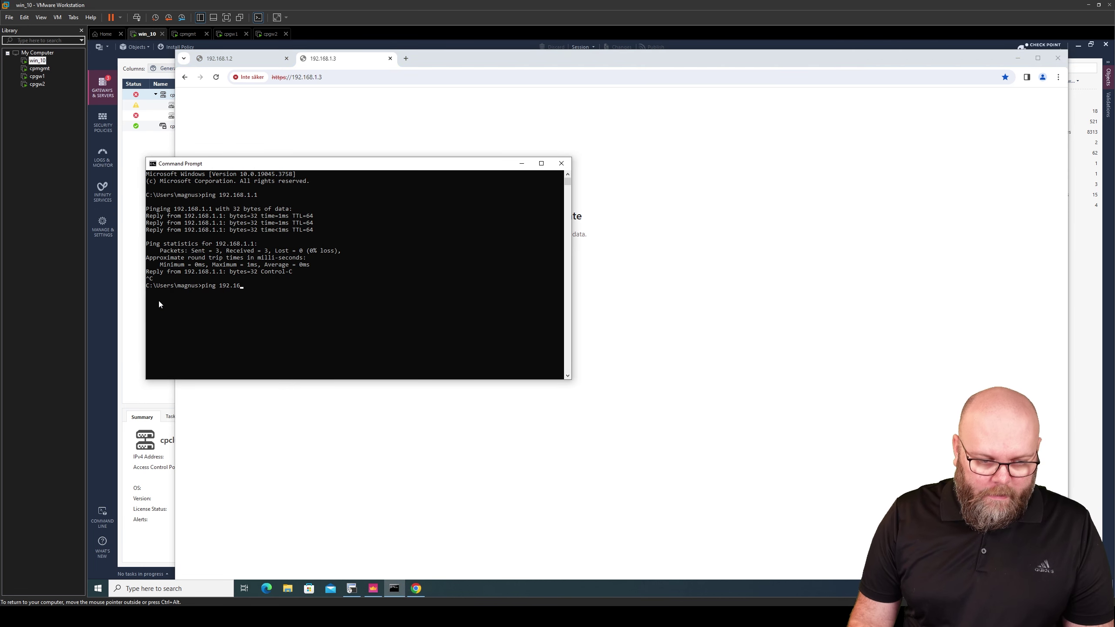
text(8.1.3)
key(Return)
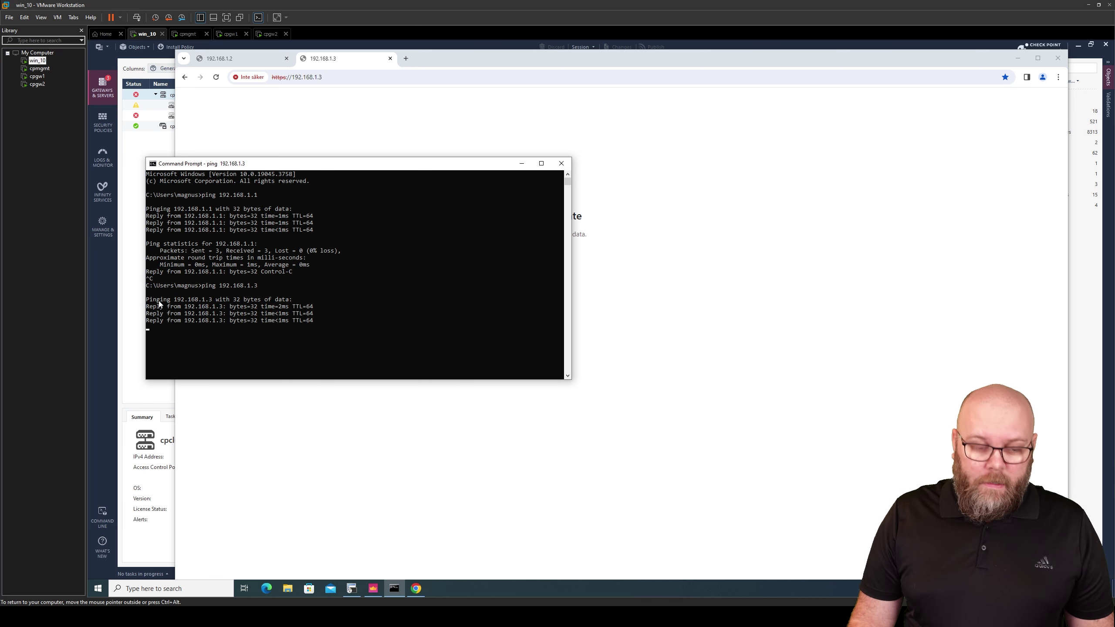
click(352, 589)
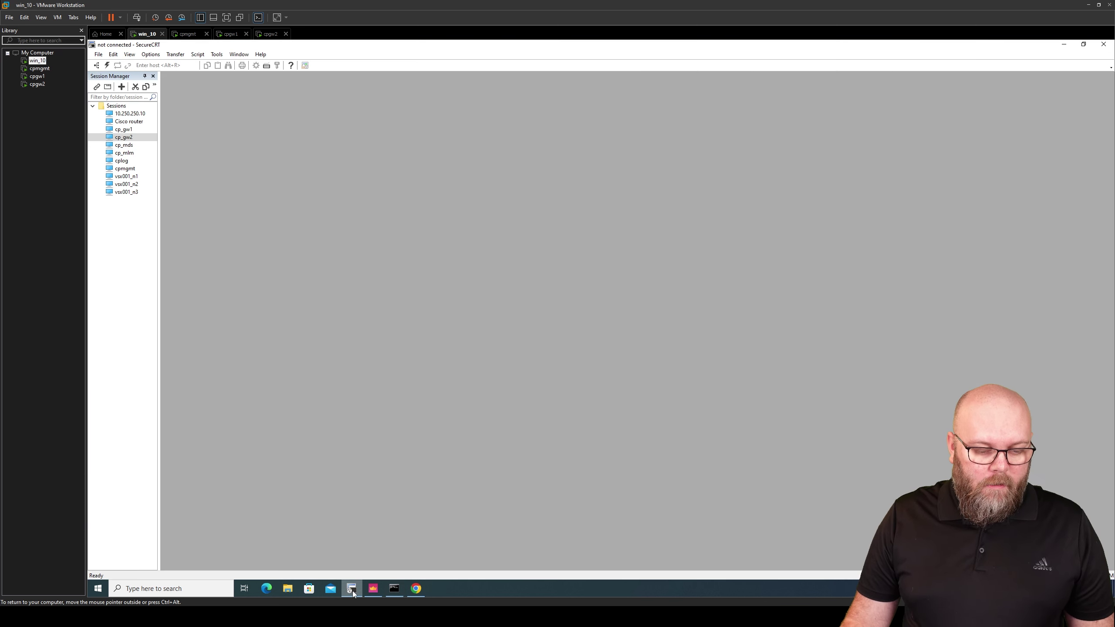
Open SecureCRT sessions to cp_gw1 and cp_gw2 and show them side by side in split view
double_click(134, 129)
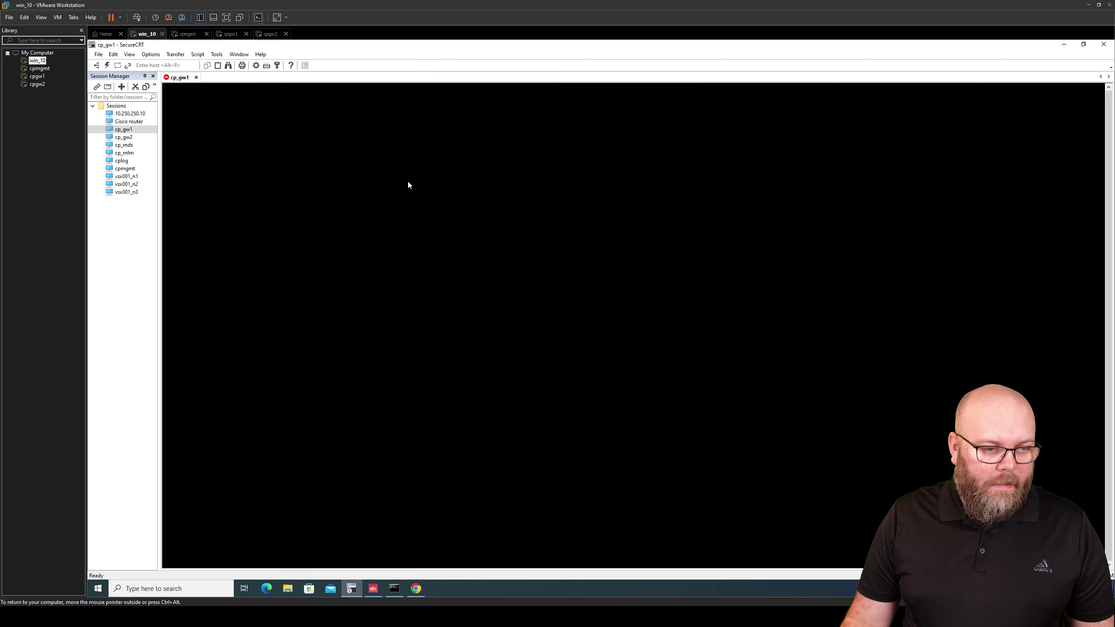
double_click(124, 137)
drag(215, 81, 660, 163)
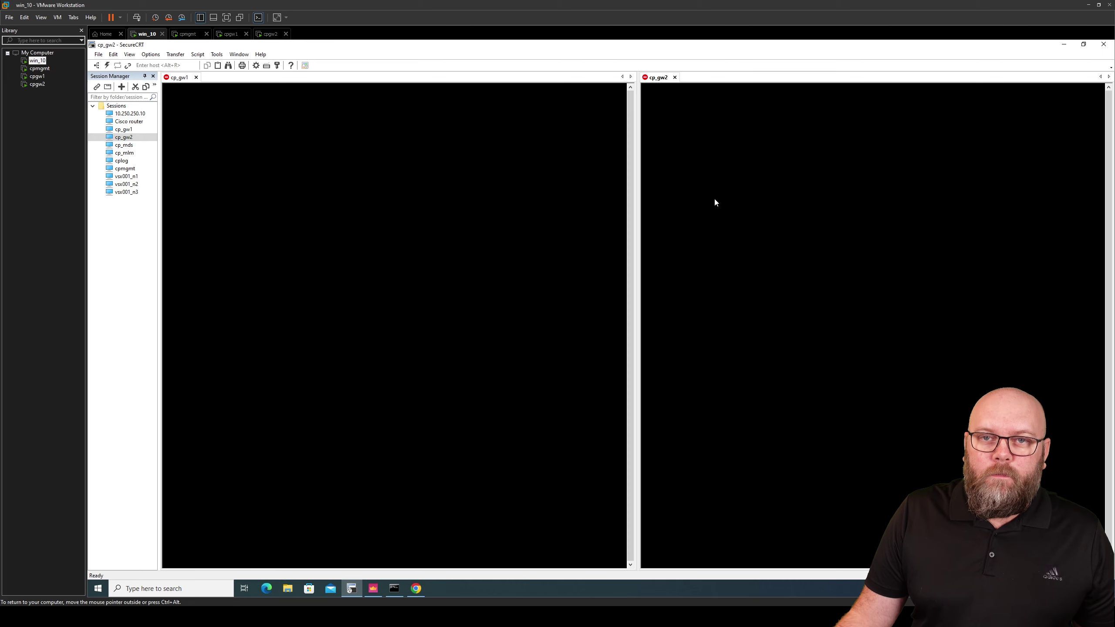
click(369, 592)
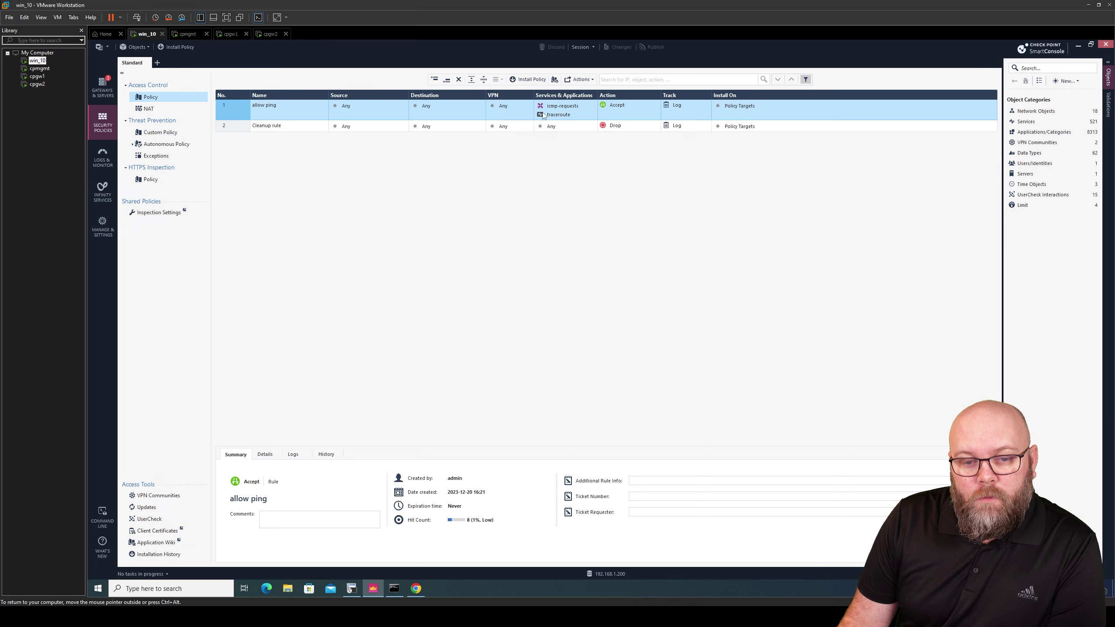
Open Logs & Monitor and find this machine's IP, 192.168.1.50, with ipconfig
mouse_move(568, 114)
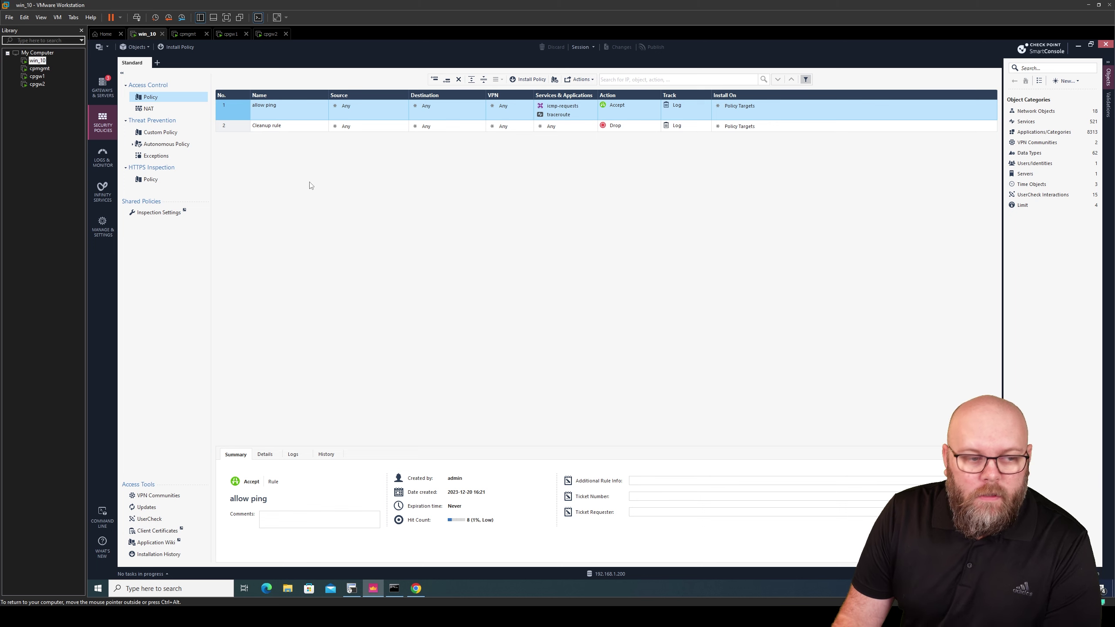
click(112, 156)
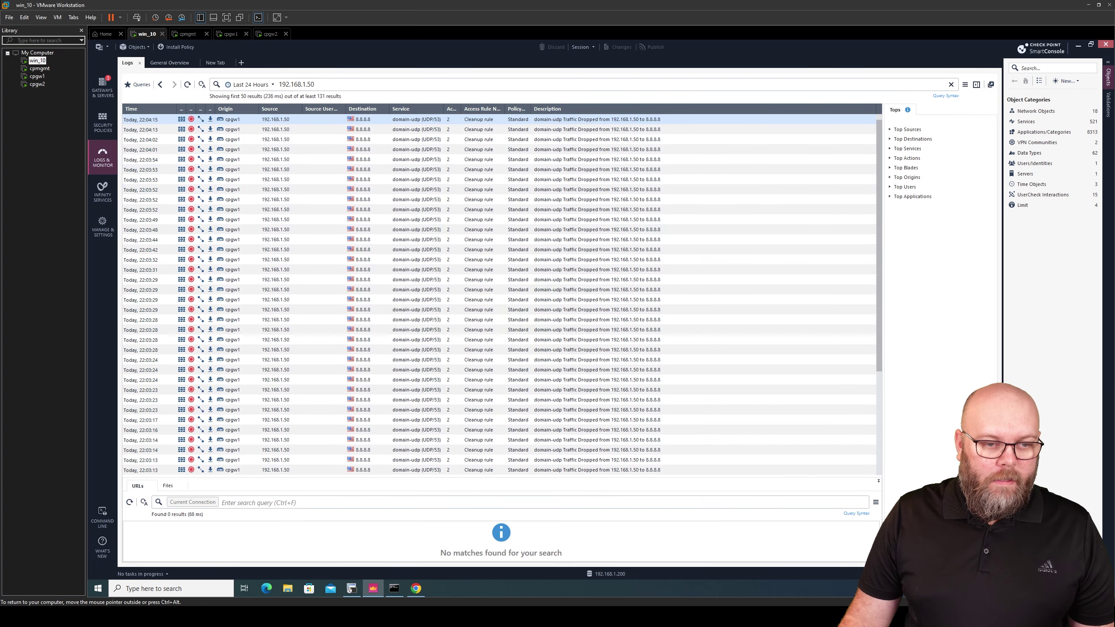
click(394, 589)
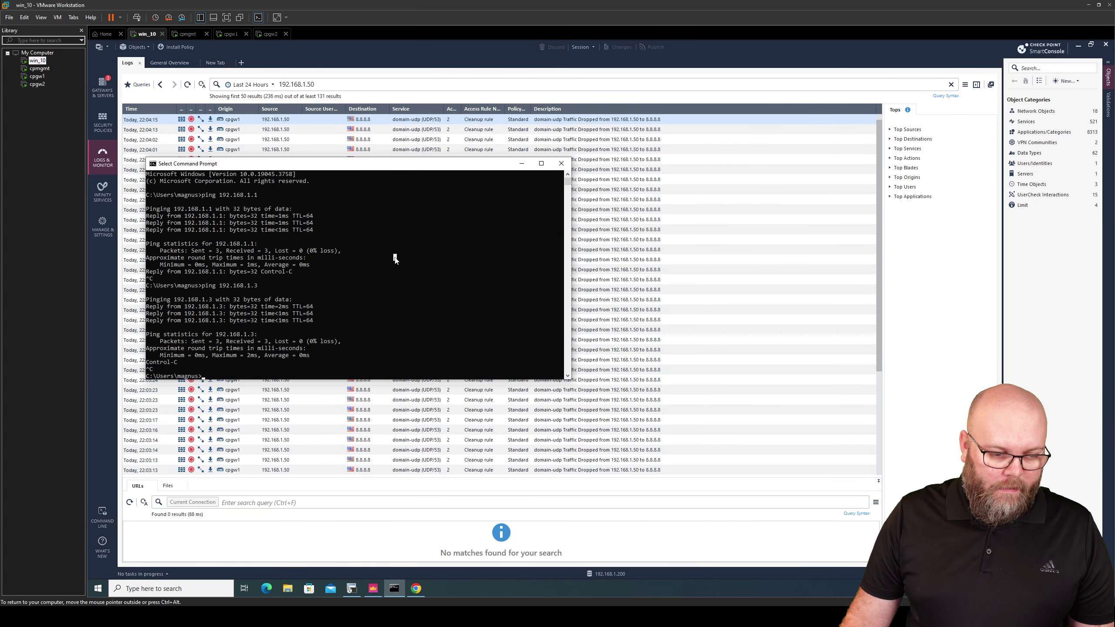
text(ipc)
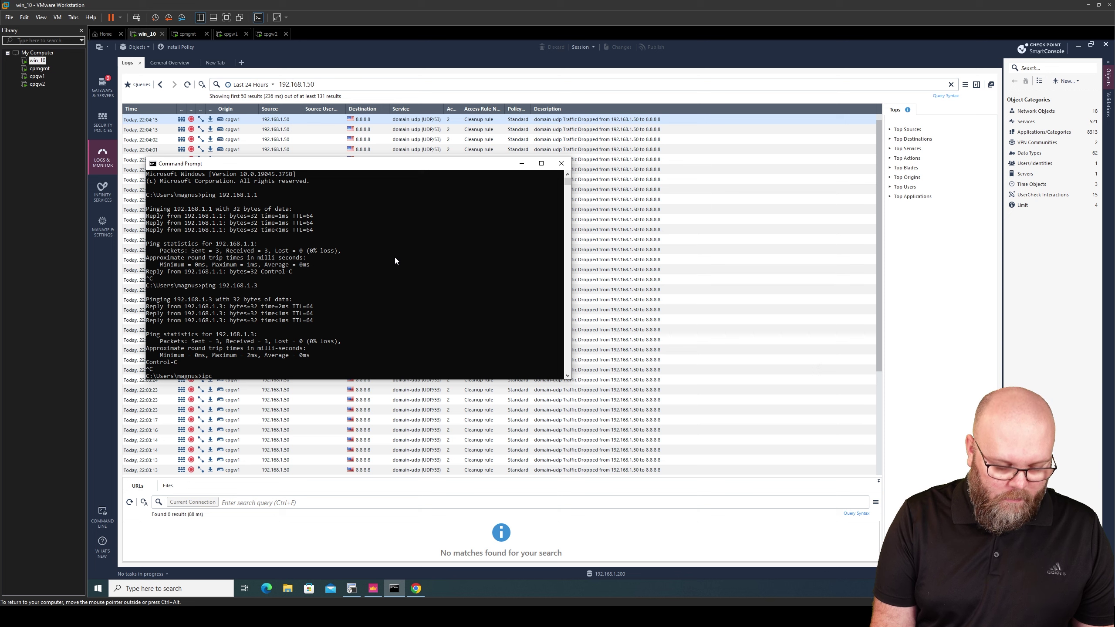
text(onfig)
key(Return)
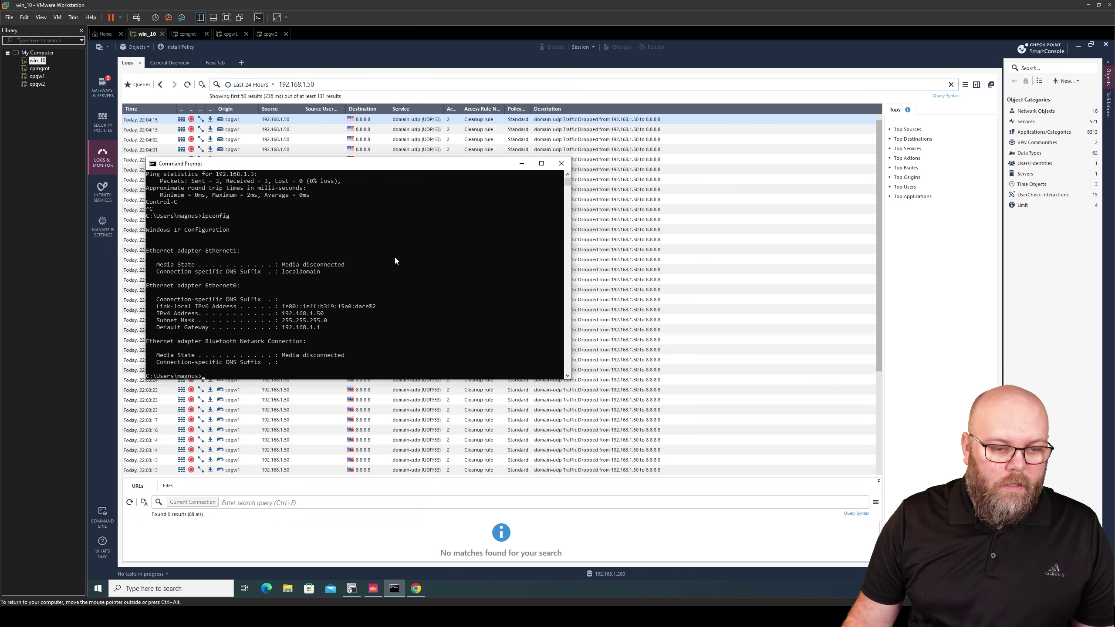
drag(326, 314, 297, 315)
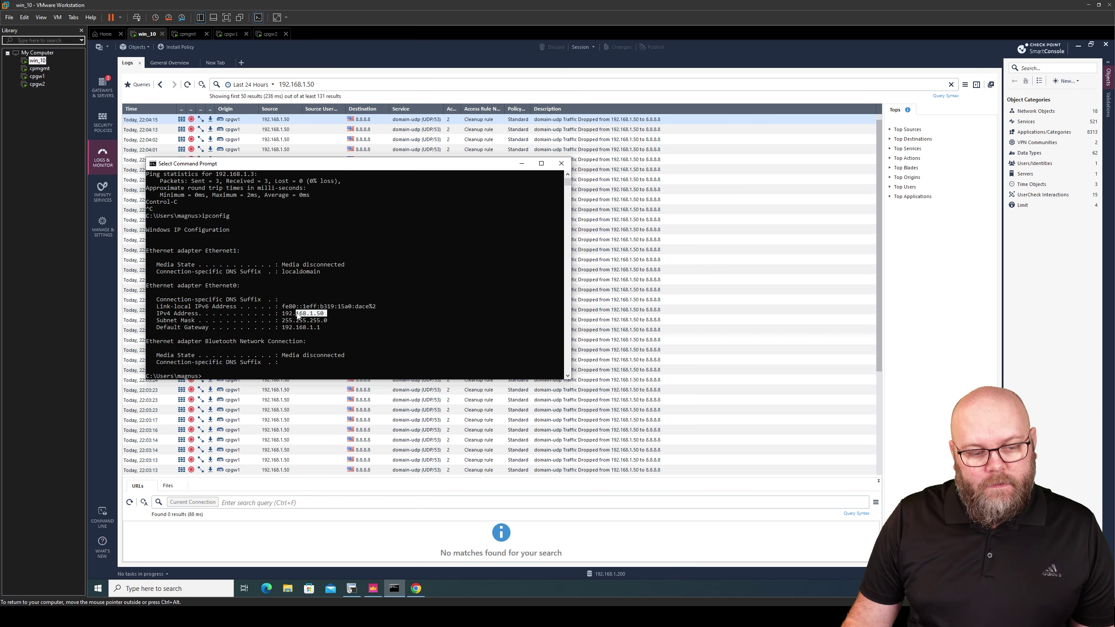
Search the logs for '192.168.1.50 port:443', listing 19 dropped HTTPS entries
click(522, 163)
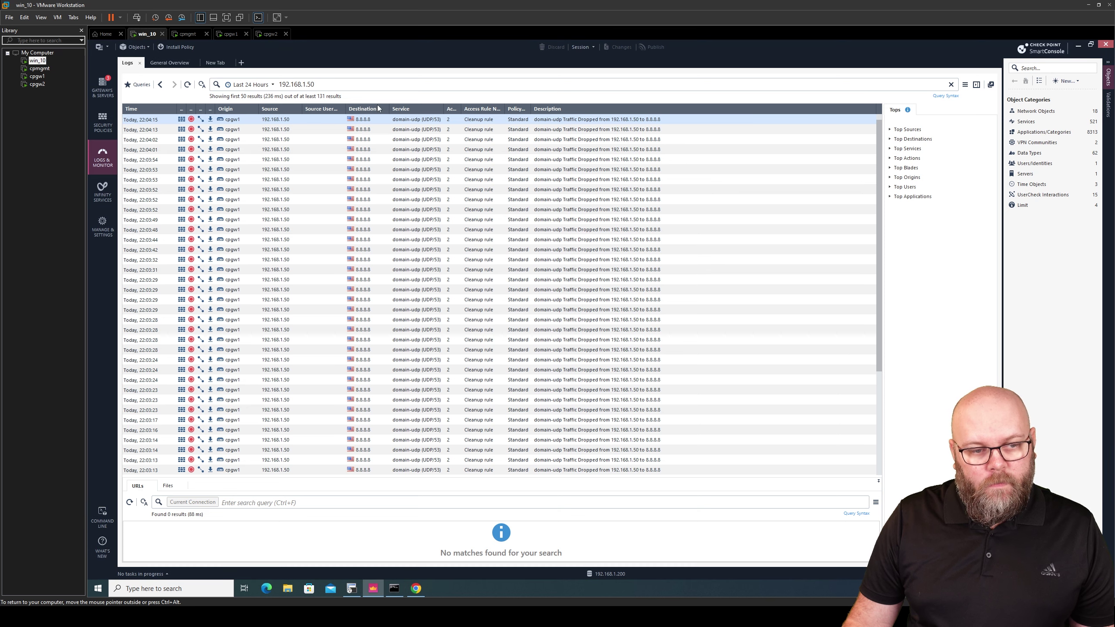
text(por)
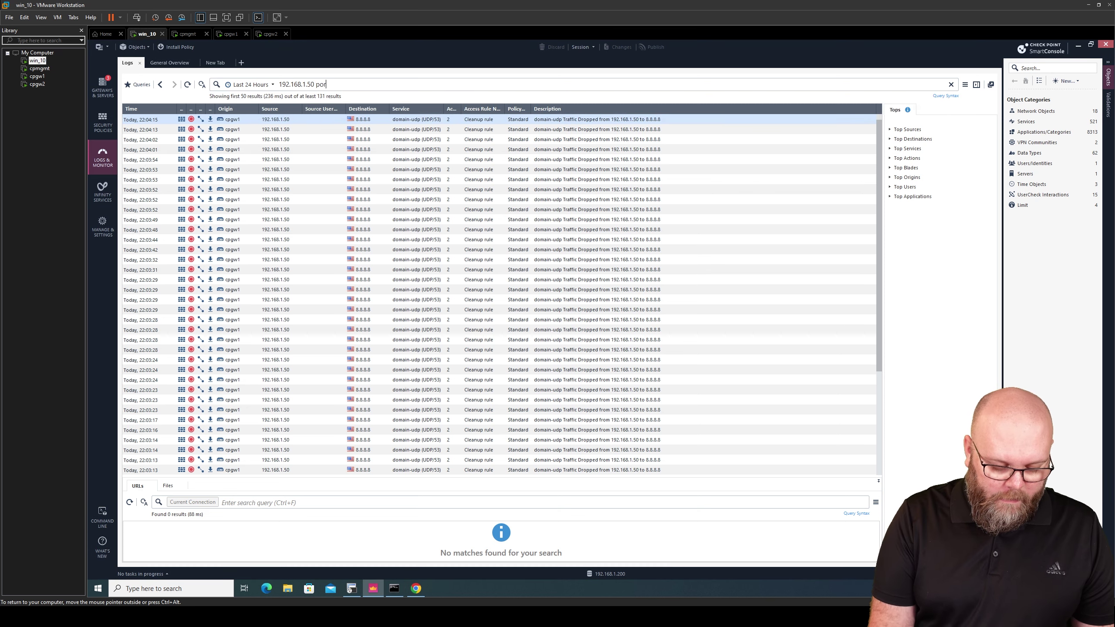
text(t:443)
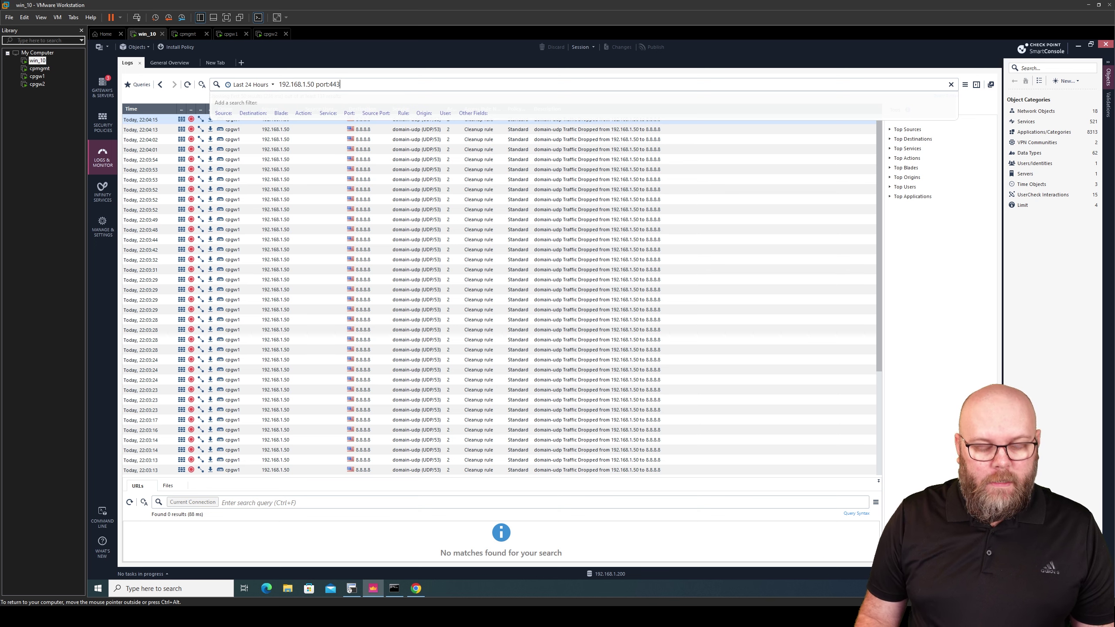
key(Return)
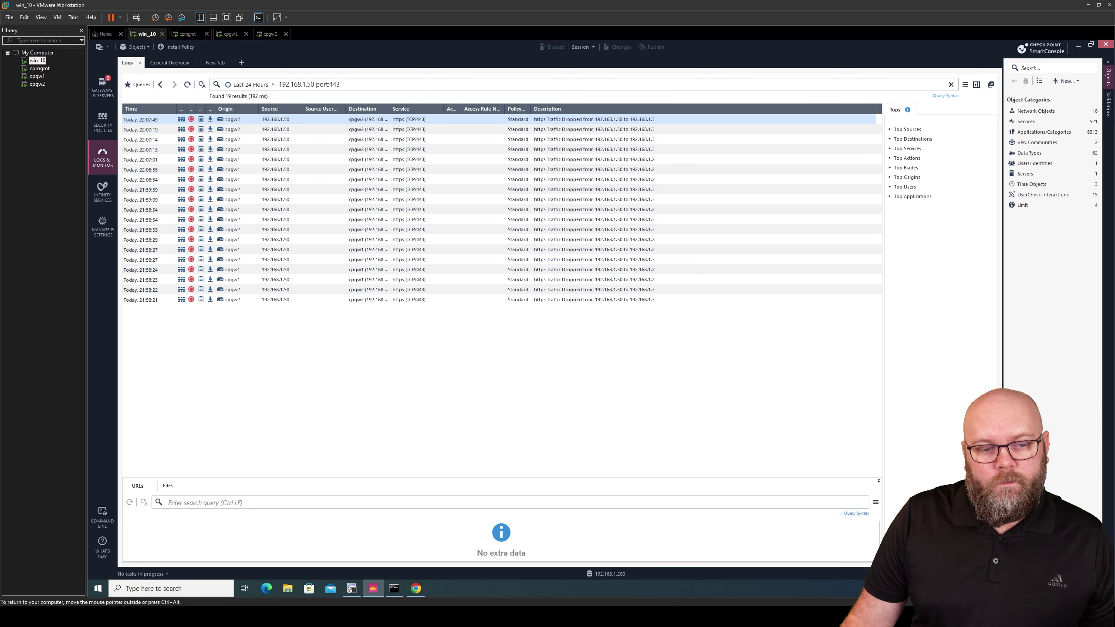
Review the newest dropped HTTPS log's details to see why it was dropped
double_click(526, 121)
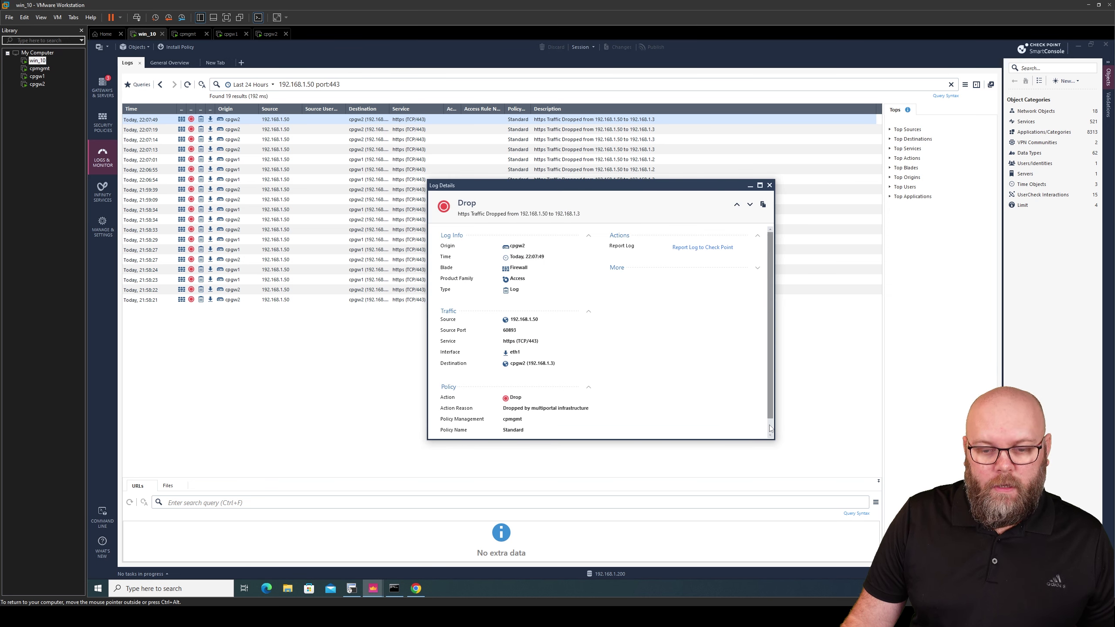
drag(773, 404, 774, 382)
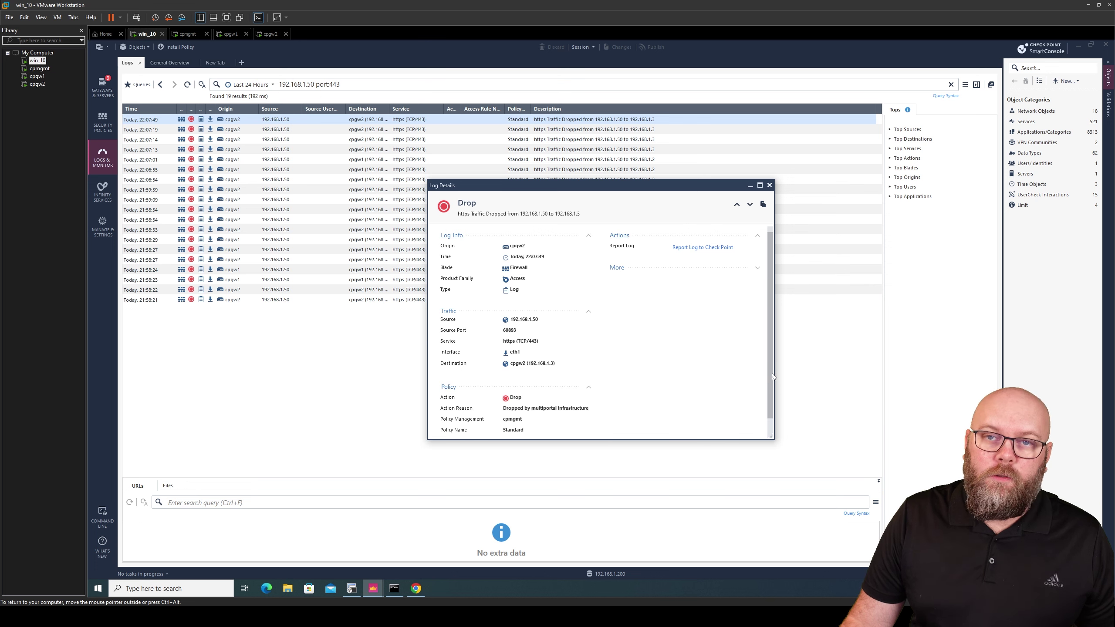
click(770, 185)
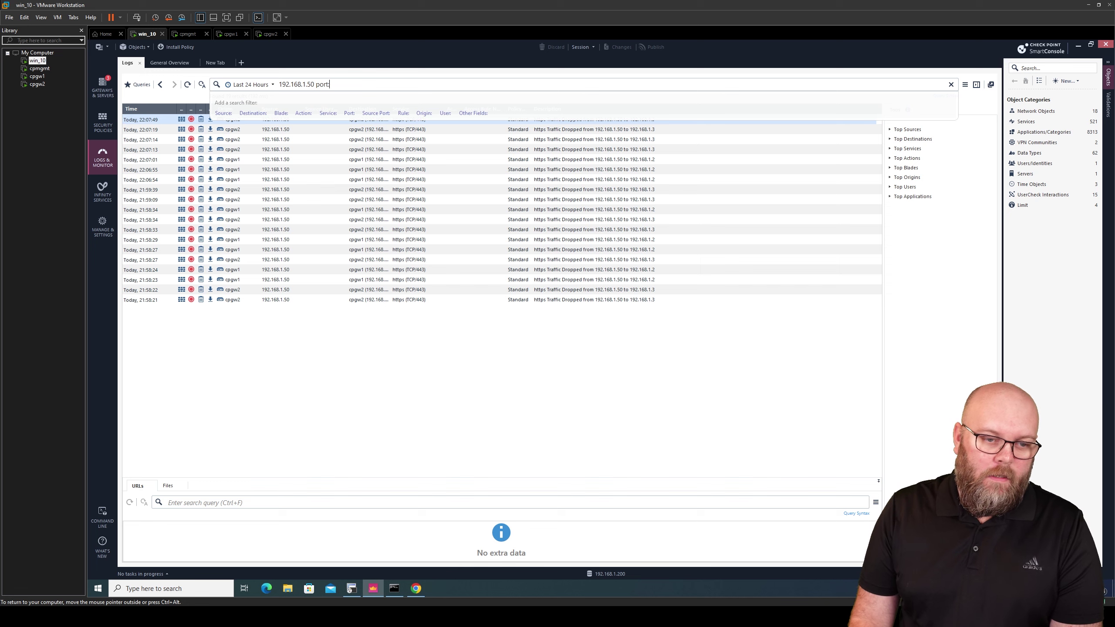
Change the log search to port:22, confirming SSH is also dropped, then return to Security Policies
text(22)
key(Return)
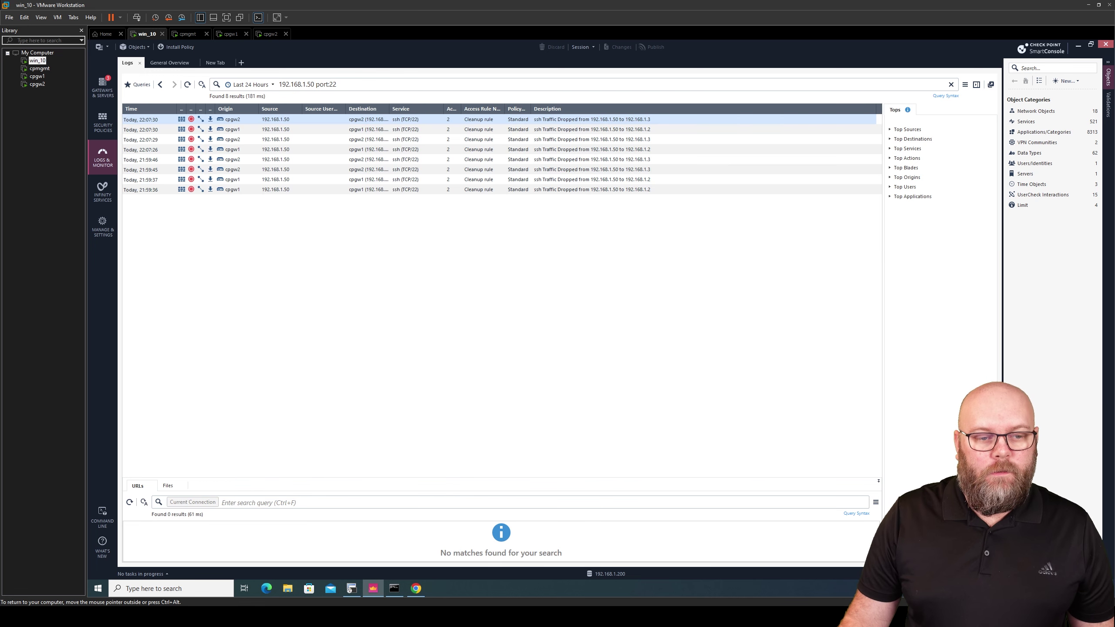
drag(487, 108, 496, 108)
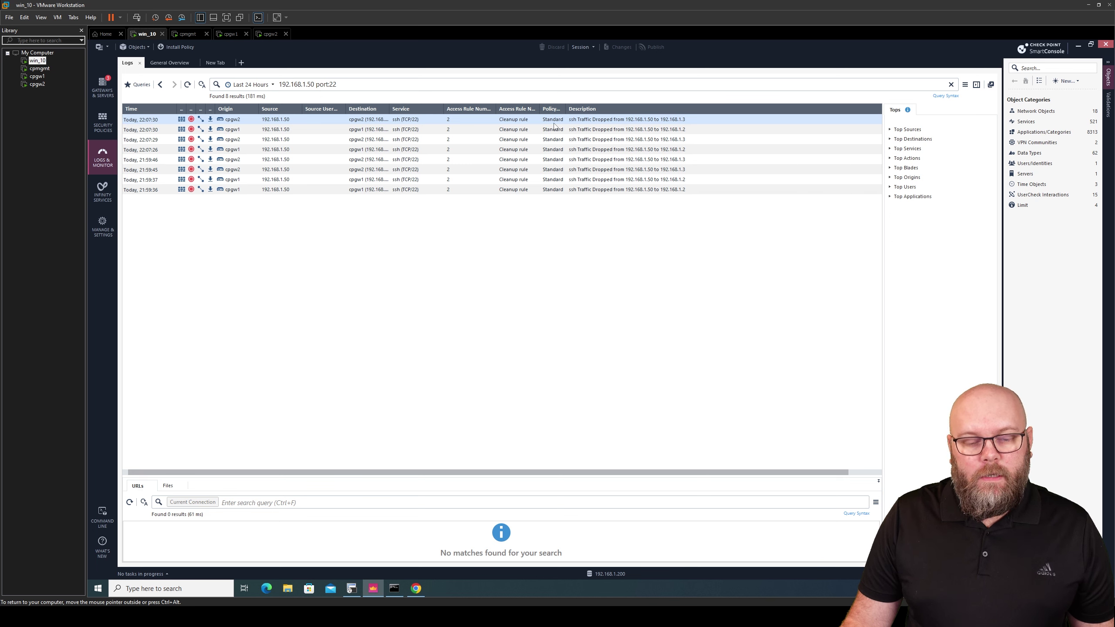
click(102, 121)
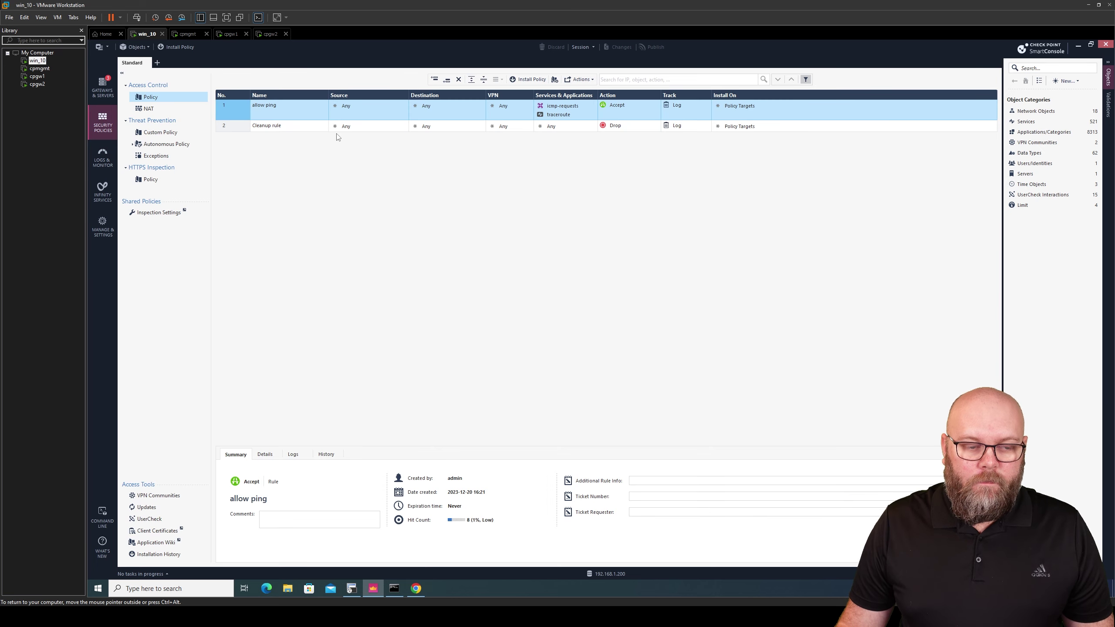
Insert a new rule 2 below 'allow ping' with destination cpcluster1, action Accept and track Log
right_click(247, 112)
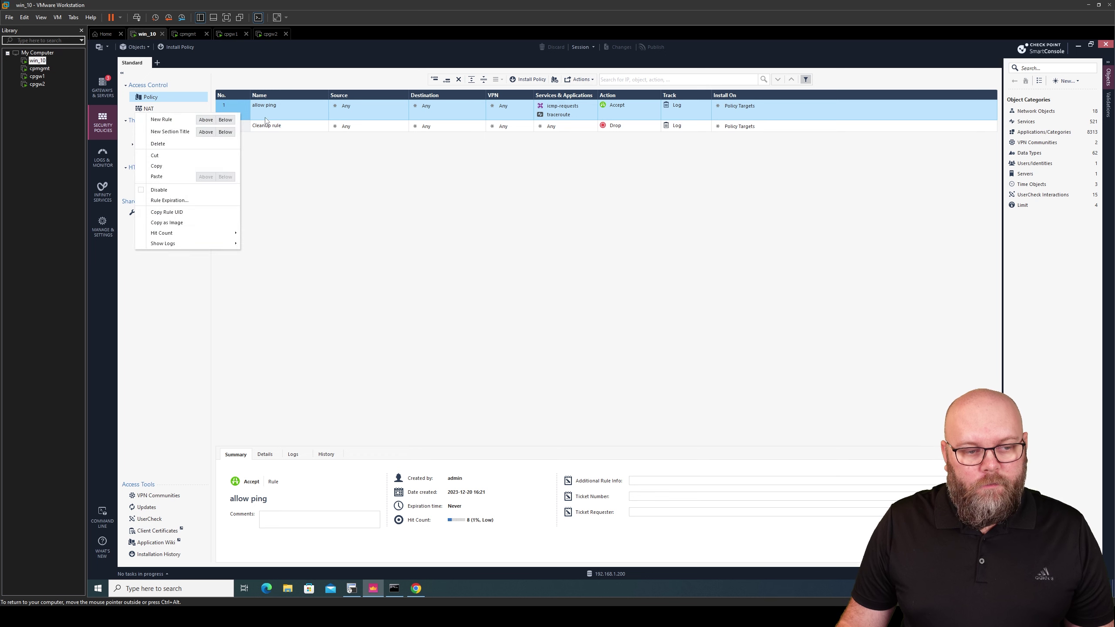
click(233, 124)
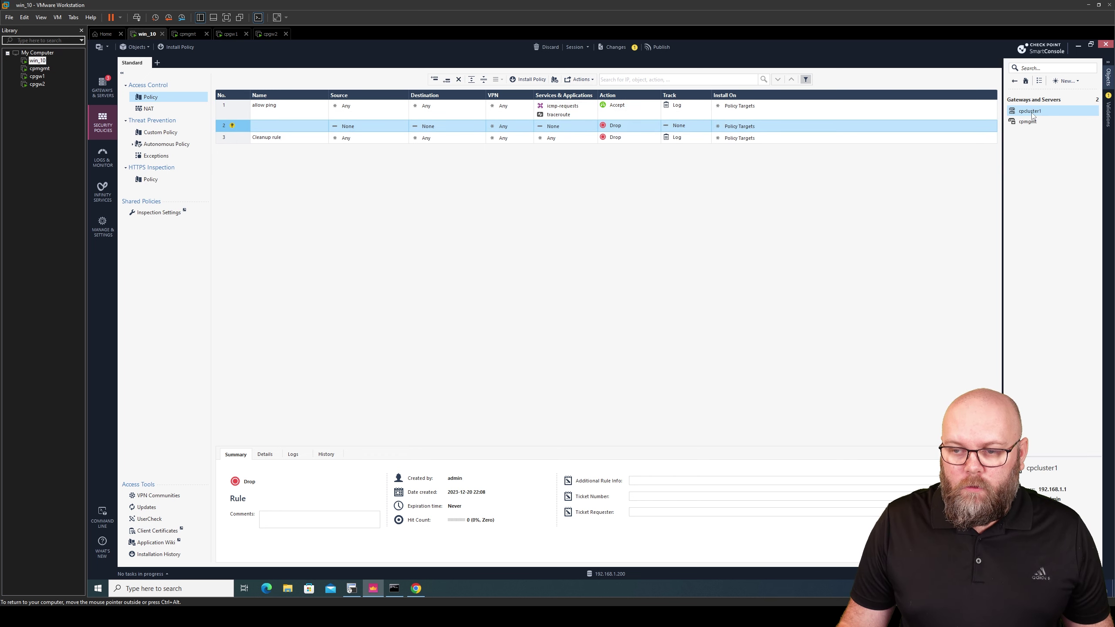
drag(1036, 112, 448, 127)
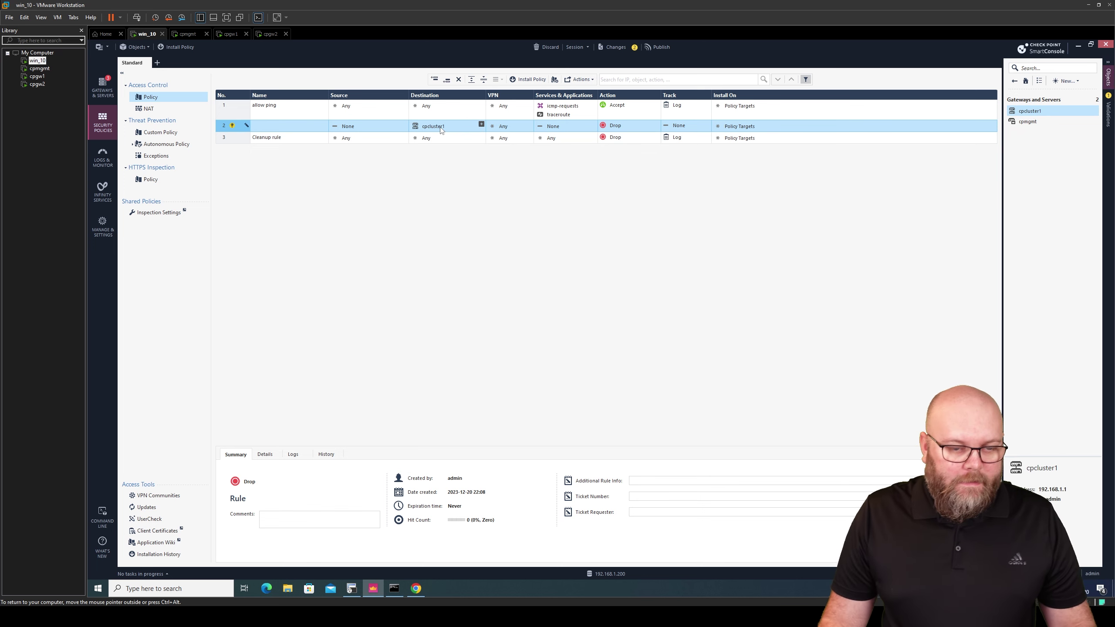
mouse_move(441, 129)
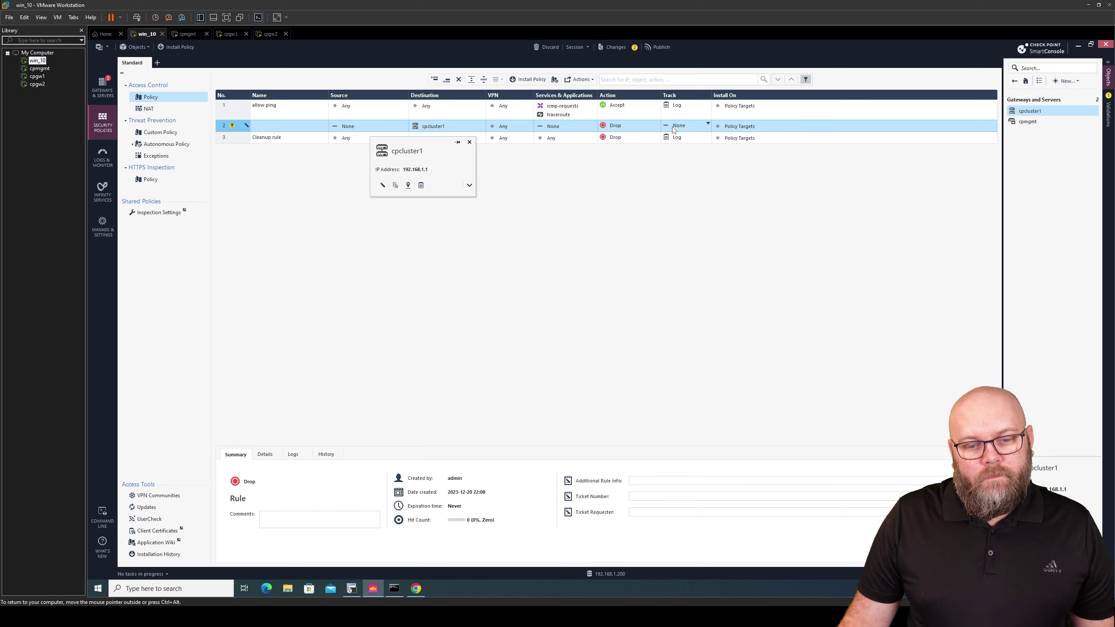
click(657, 124)
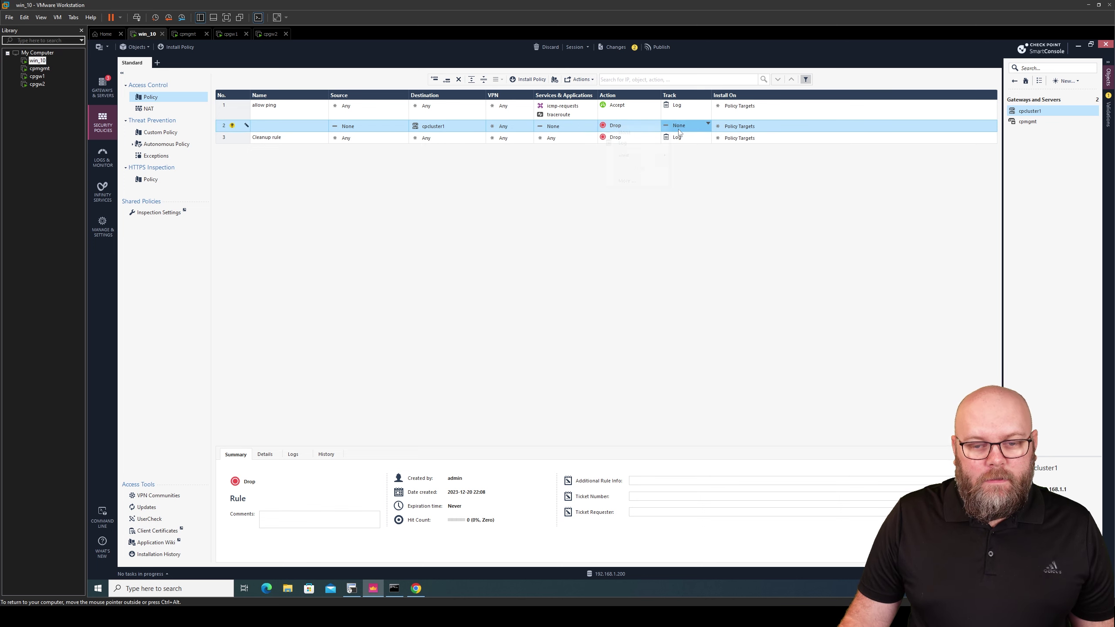
click(643, 143)
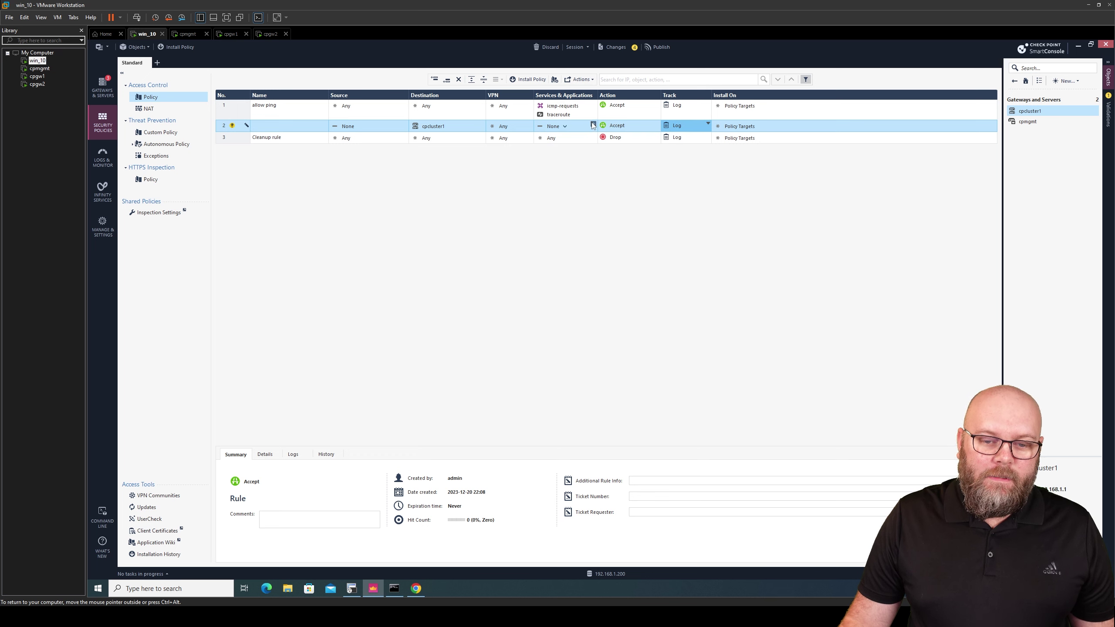
Add the https (443) and ssh (22) services to rule 2
click(593, 124)
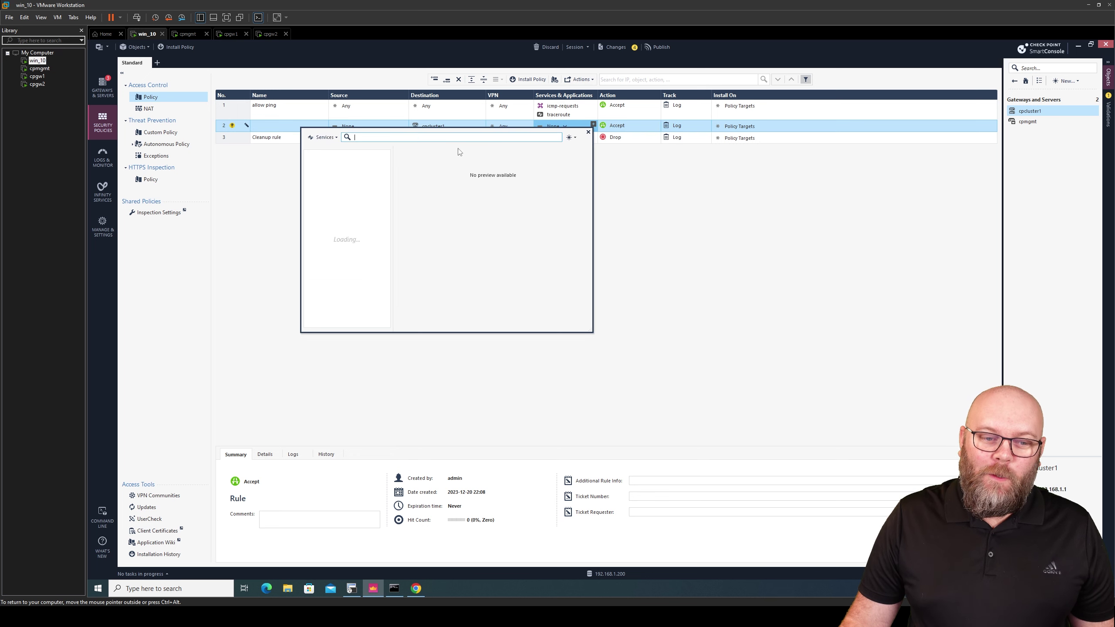
text(443)
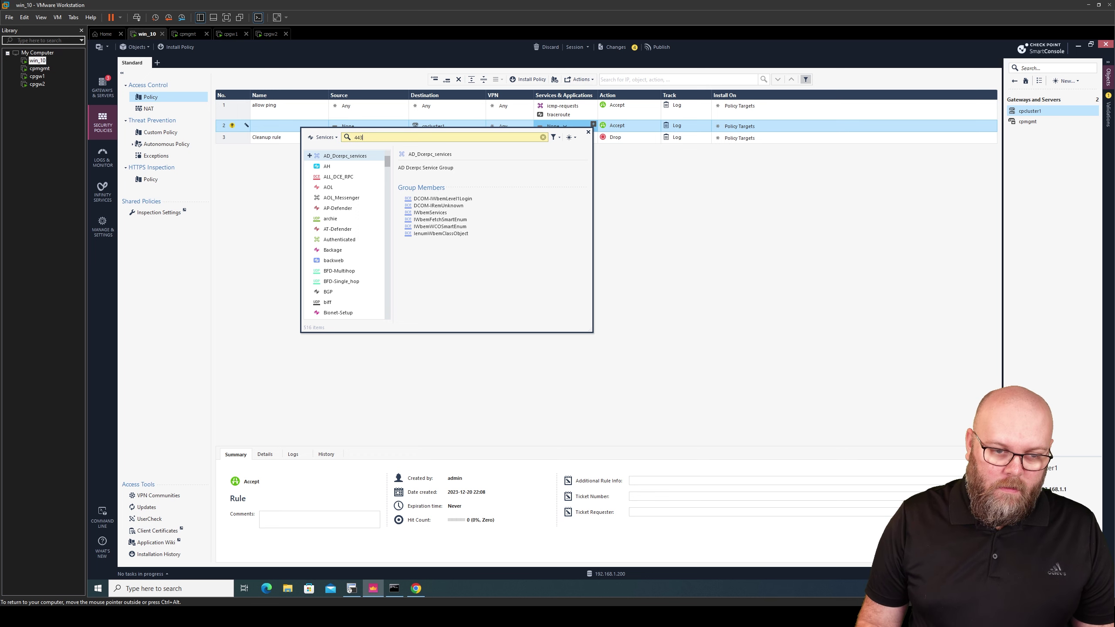
click(310, 166)
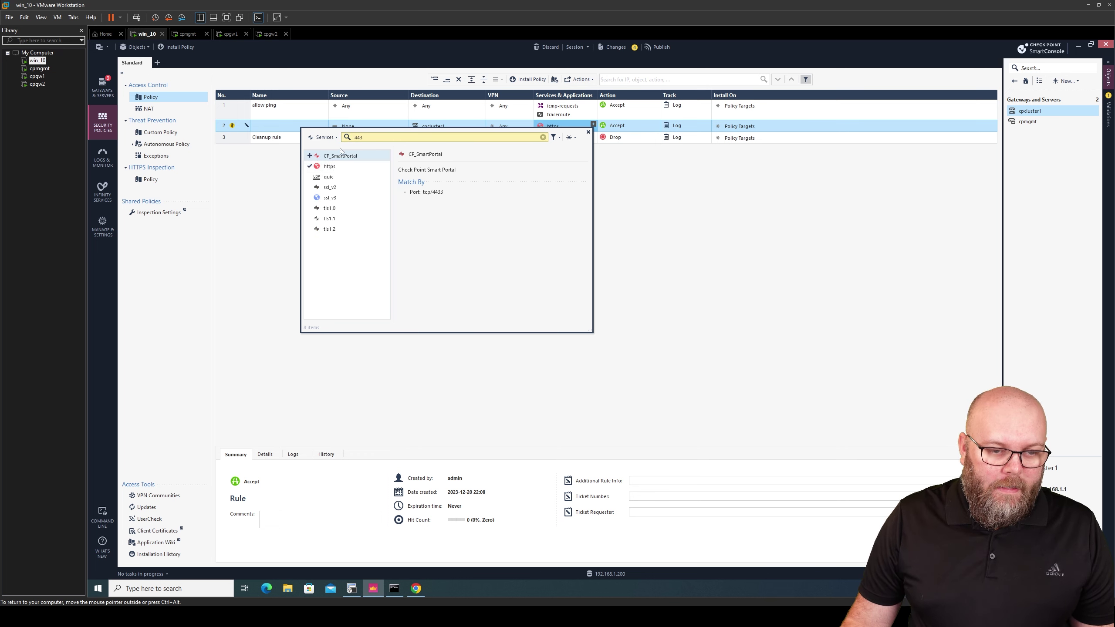
key(ctrl+a)
text(22)
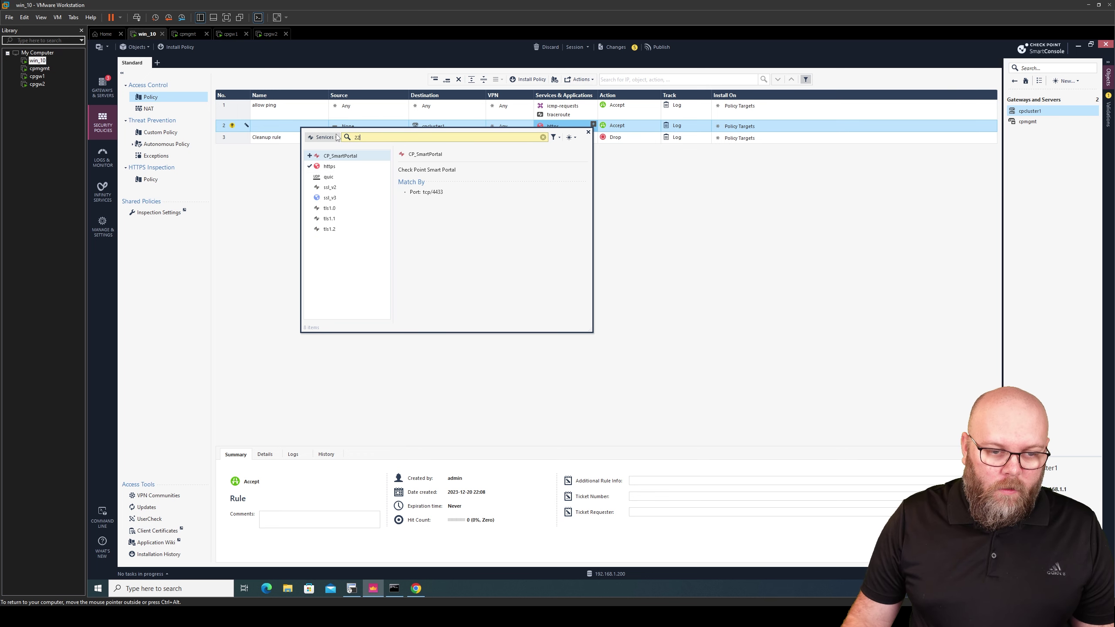
click(310, 176)
click(265, 201)
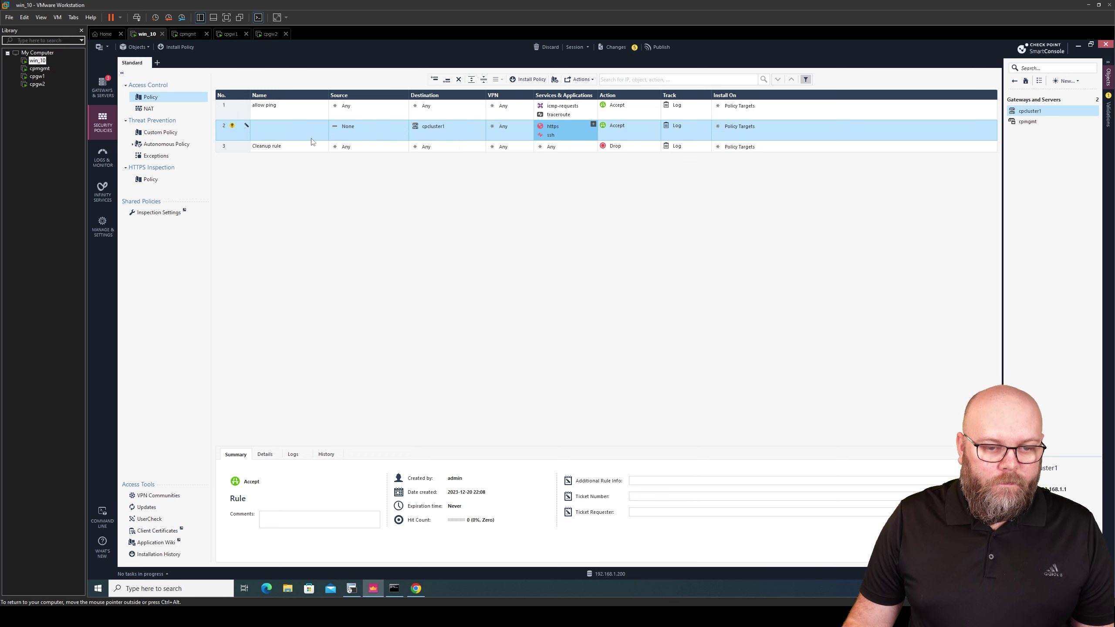
Name rule 2 'Allow for mgmt of gateways'
double_click(281, 130)
text(Allow)
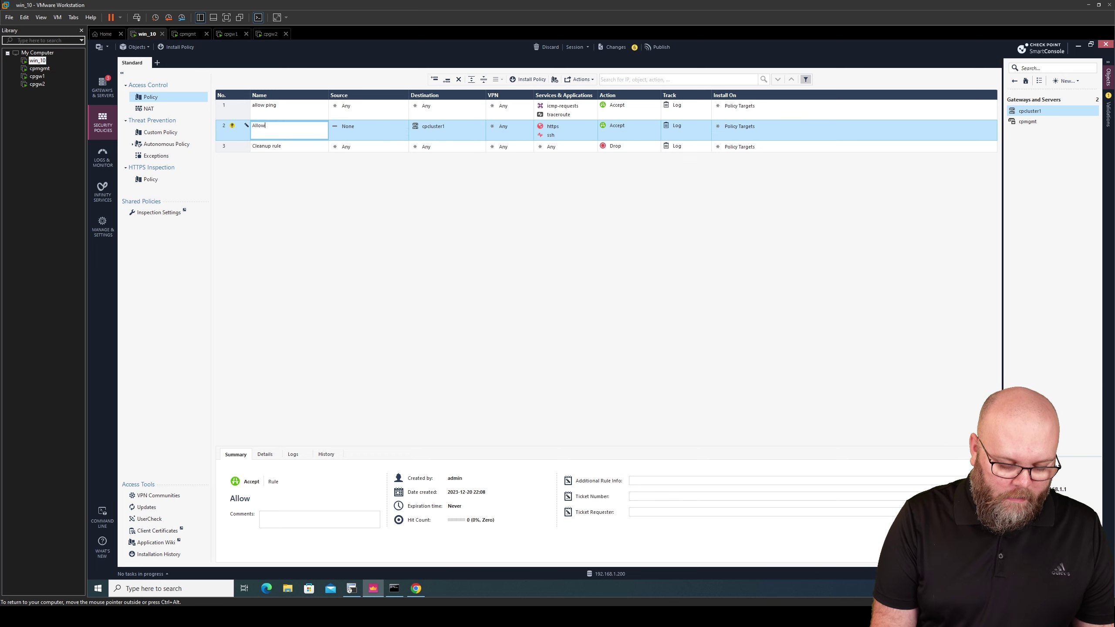
text( for mgmt of )
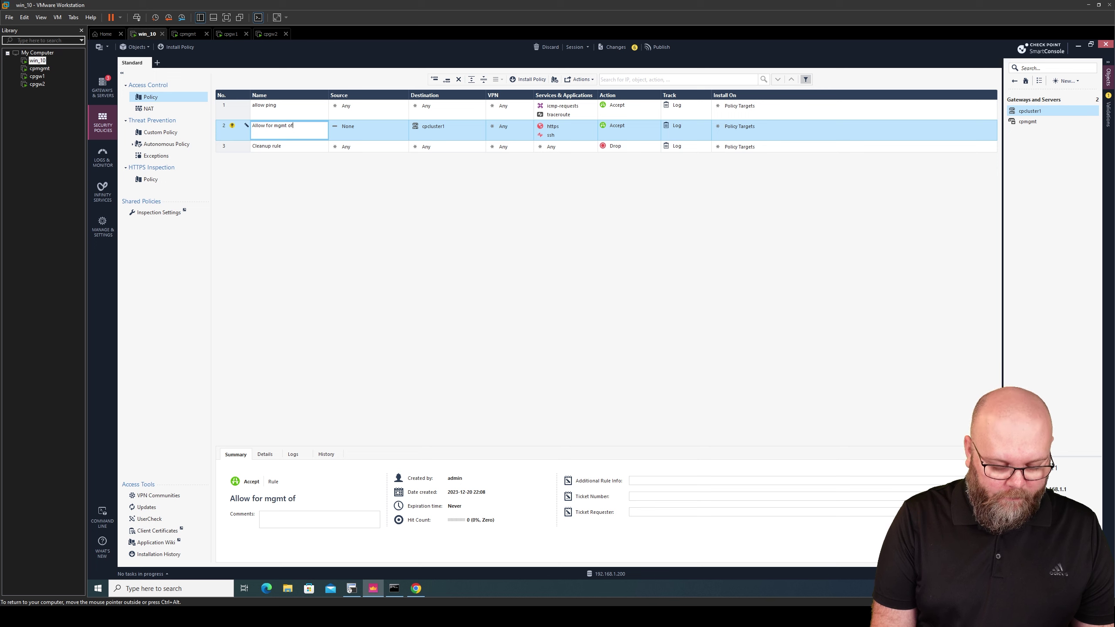
text(gateways)
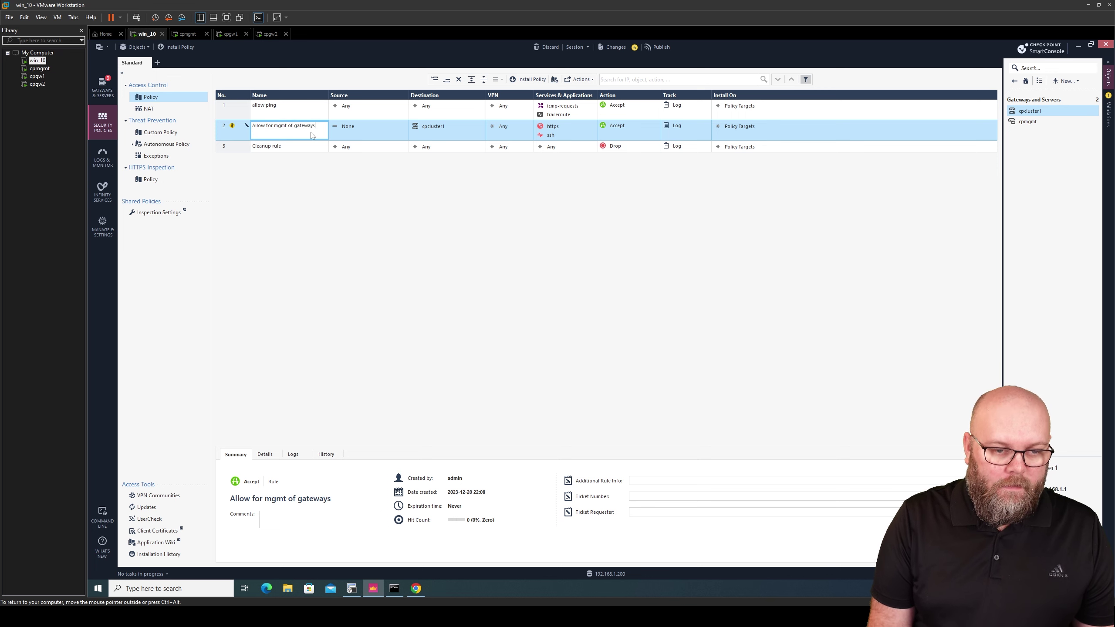
click(405, 123)
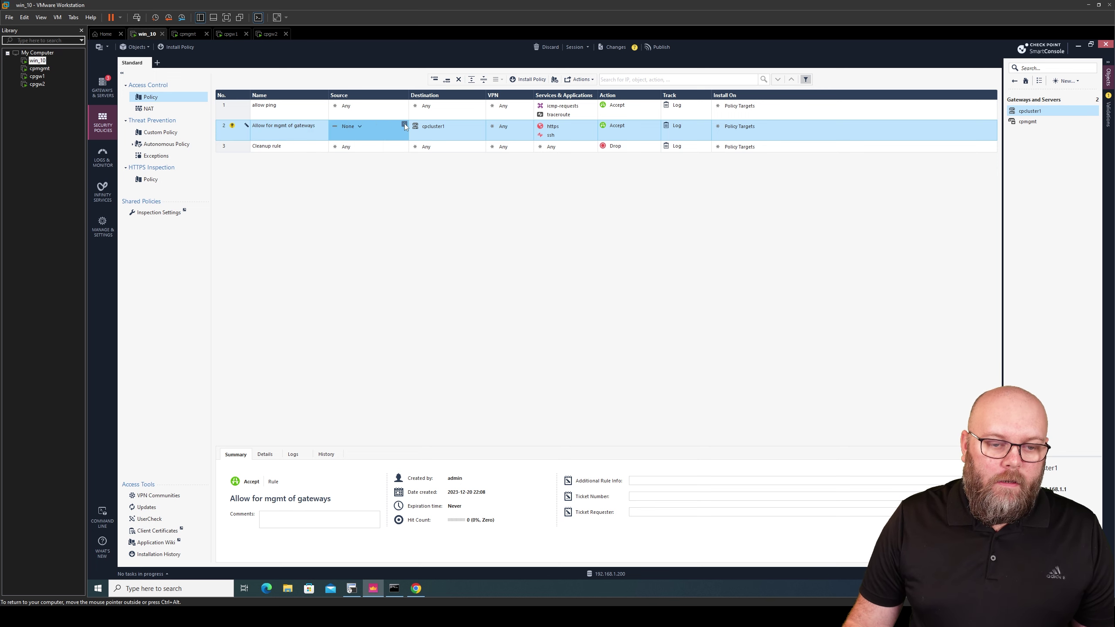
Search rule 2's source objects for 192.168.1, then start creating a new network object
click(405, 125)
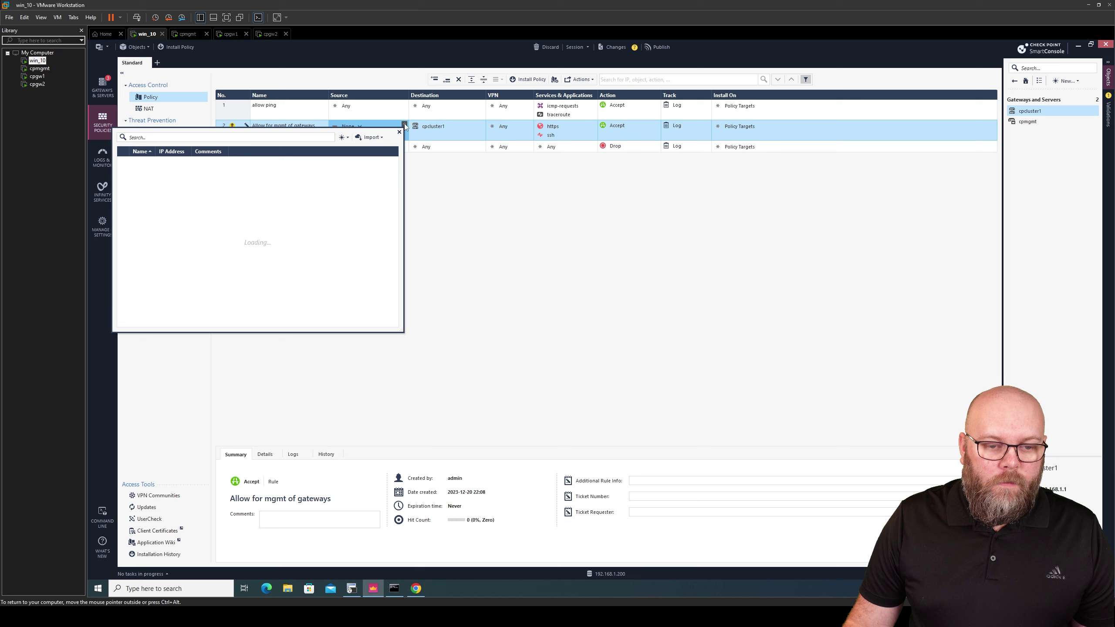
click(342, 138)
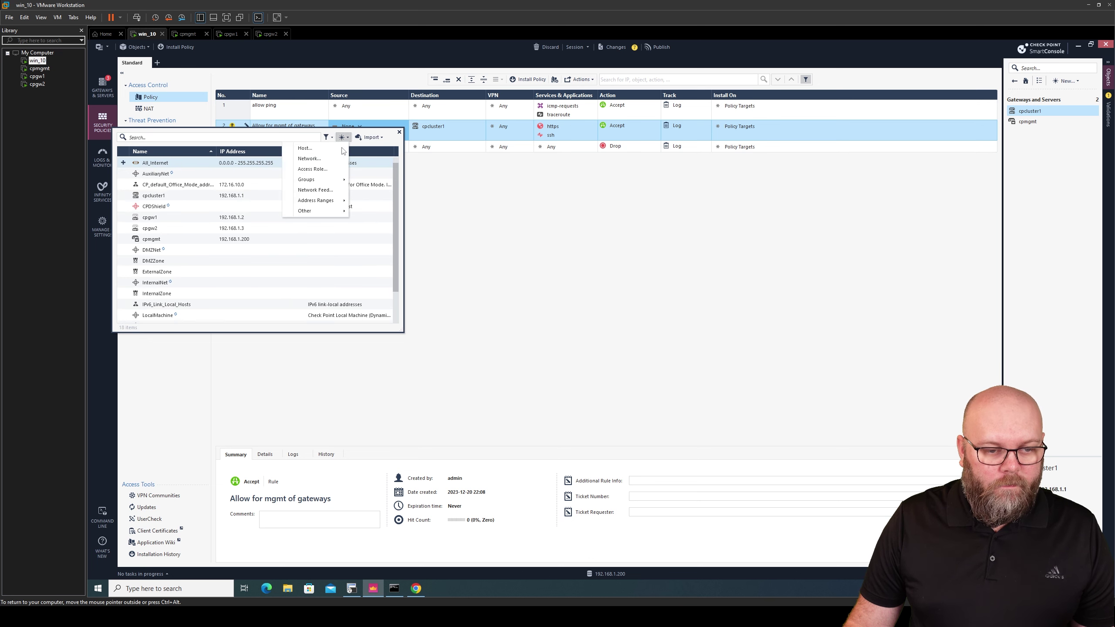
click(238, 137)
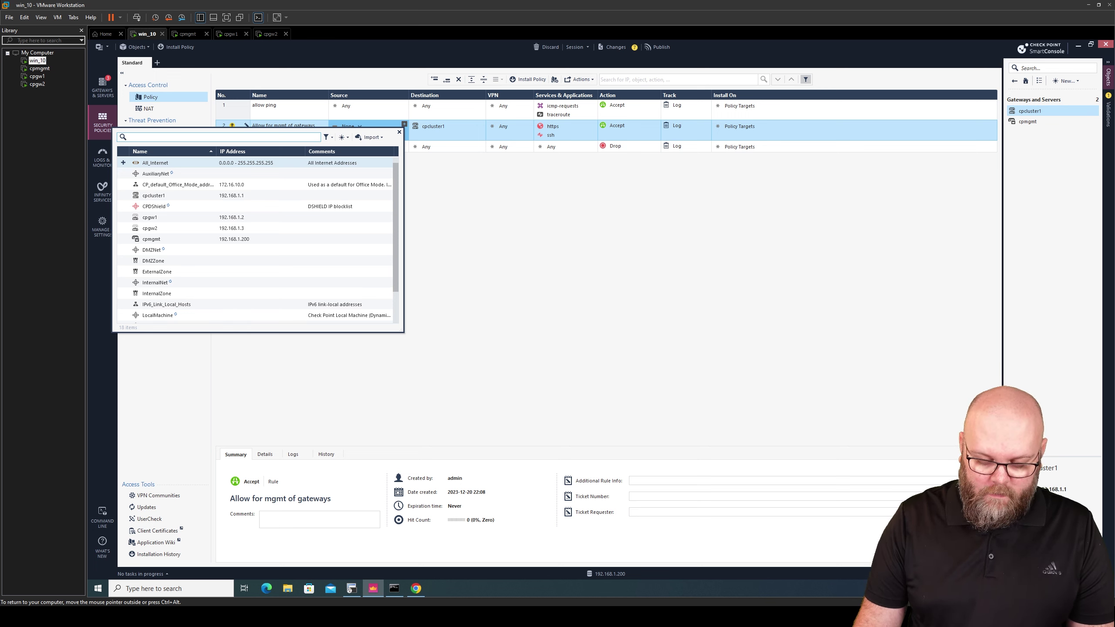
text(192.168.1)
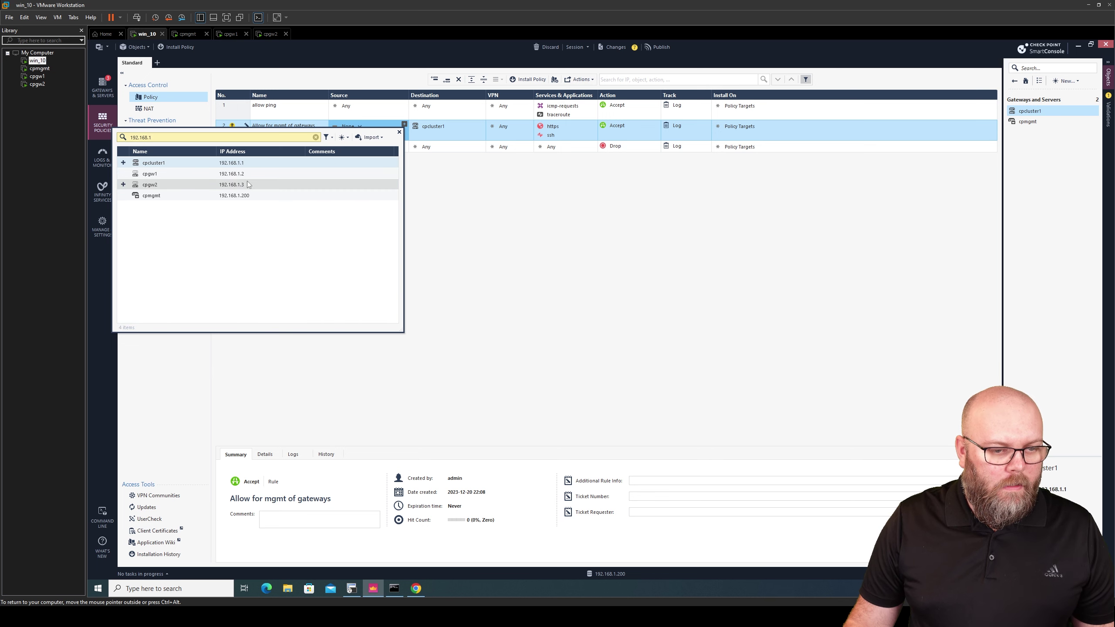
click(348, 138)
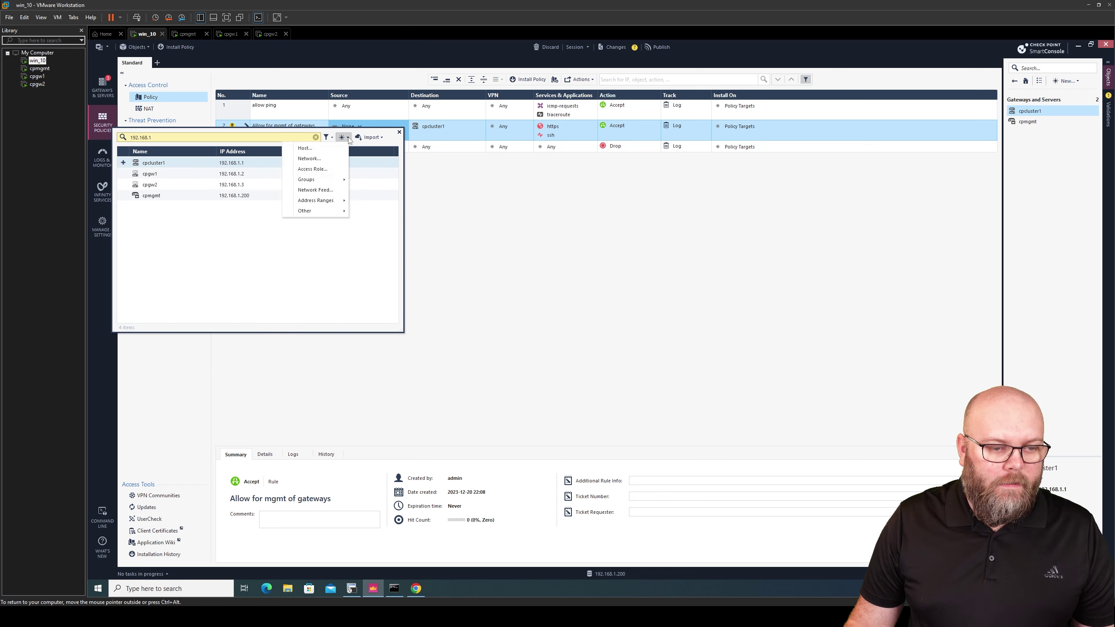
click(333, 159)
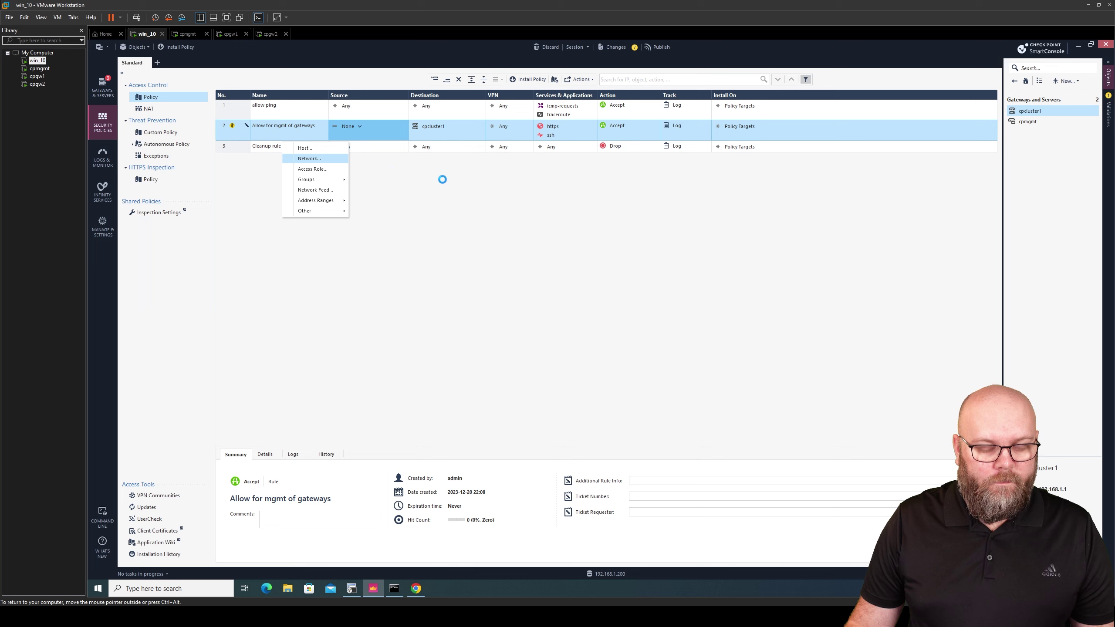
Name the network object Net_192.168.1.0_24 with address 192.168.1.0 and mask 255.255.255.0
text(Net_192.168.1.)
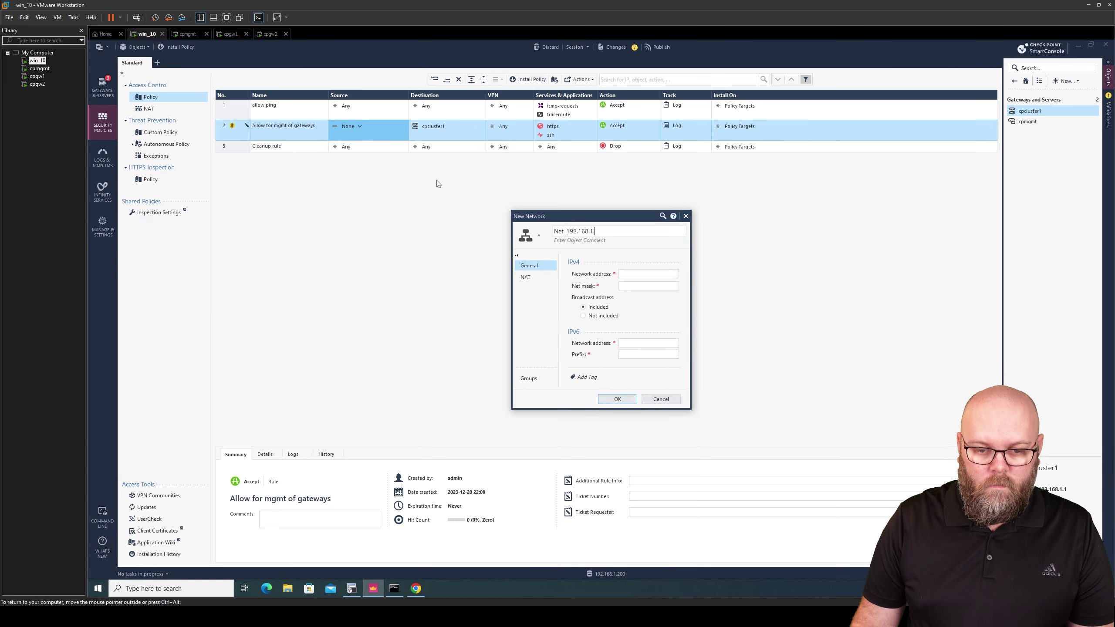
text(0_2)
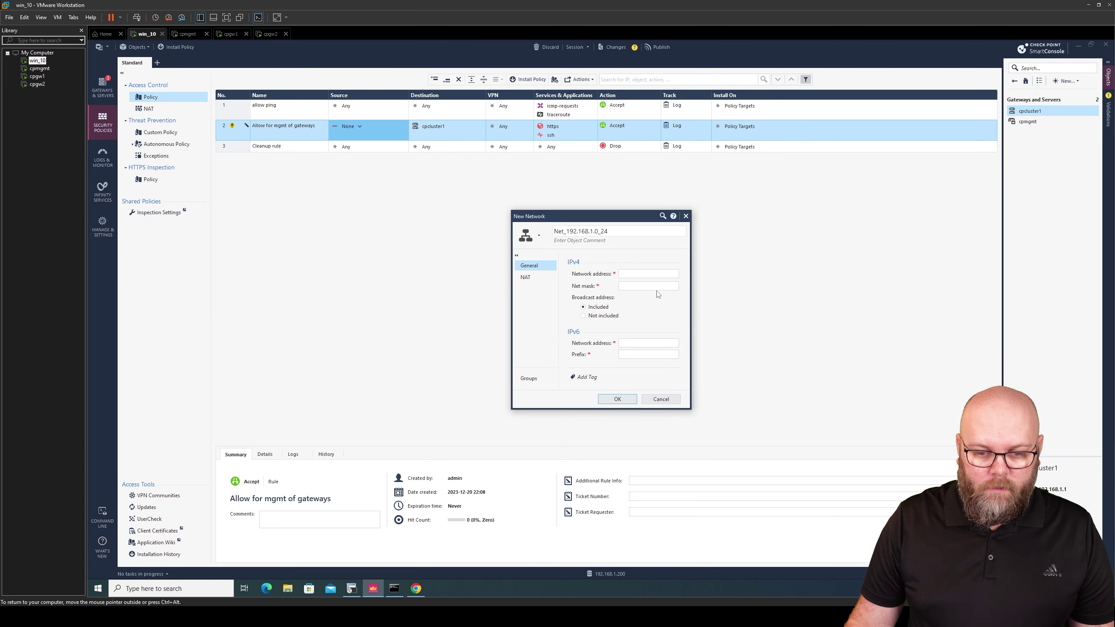
text(4)
click(644, 276)
text(19)
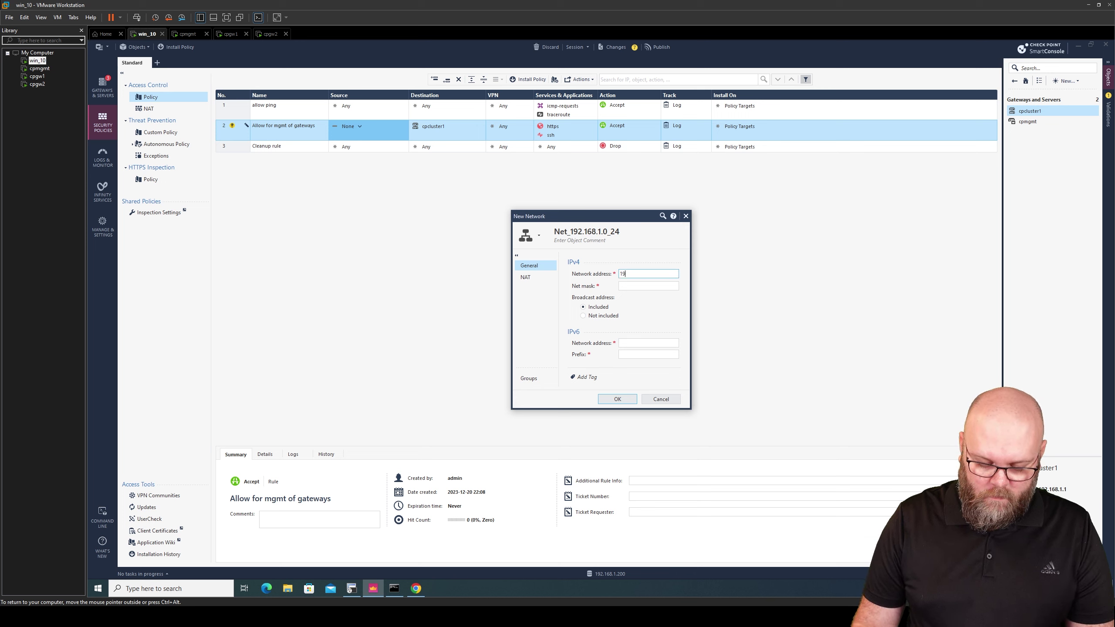
text(2.168.1.0)
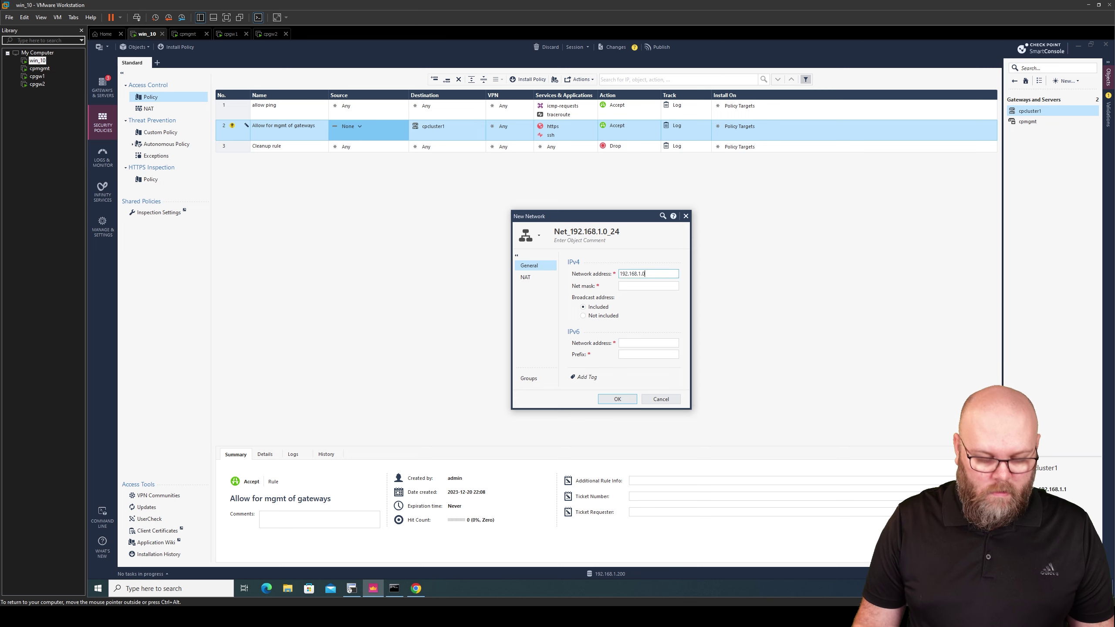
key(Tab)
text(255.255.)
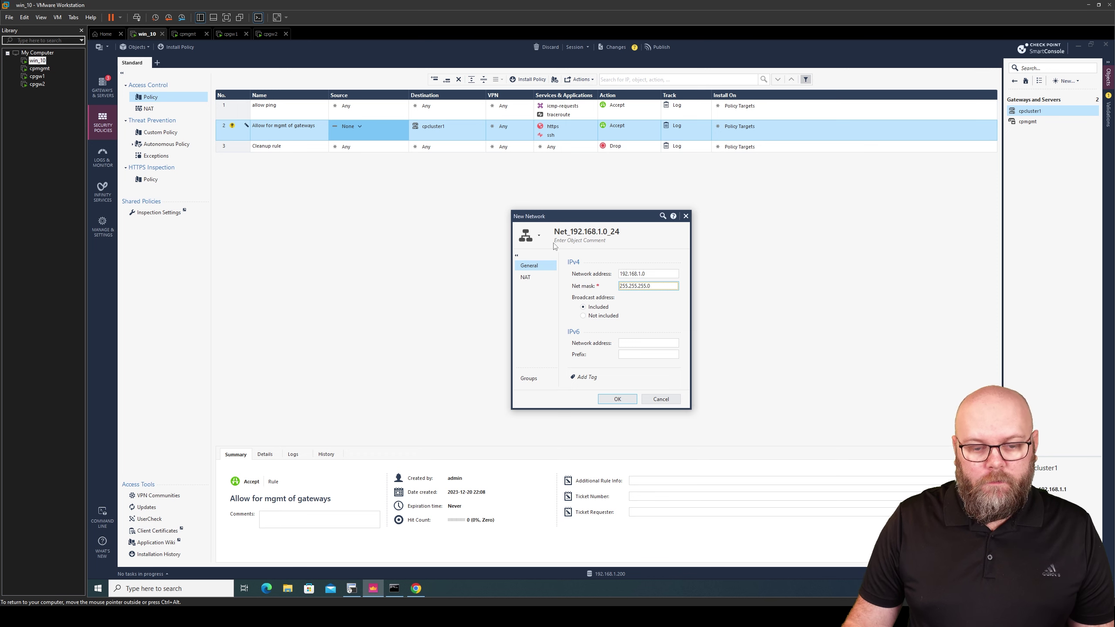
Colour the object Crete Blue, comment it 'MGMT network', and save it as rule 2's source
click(539, 236)
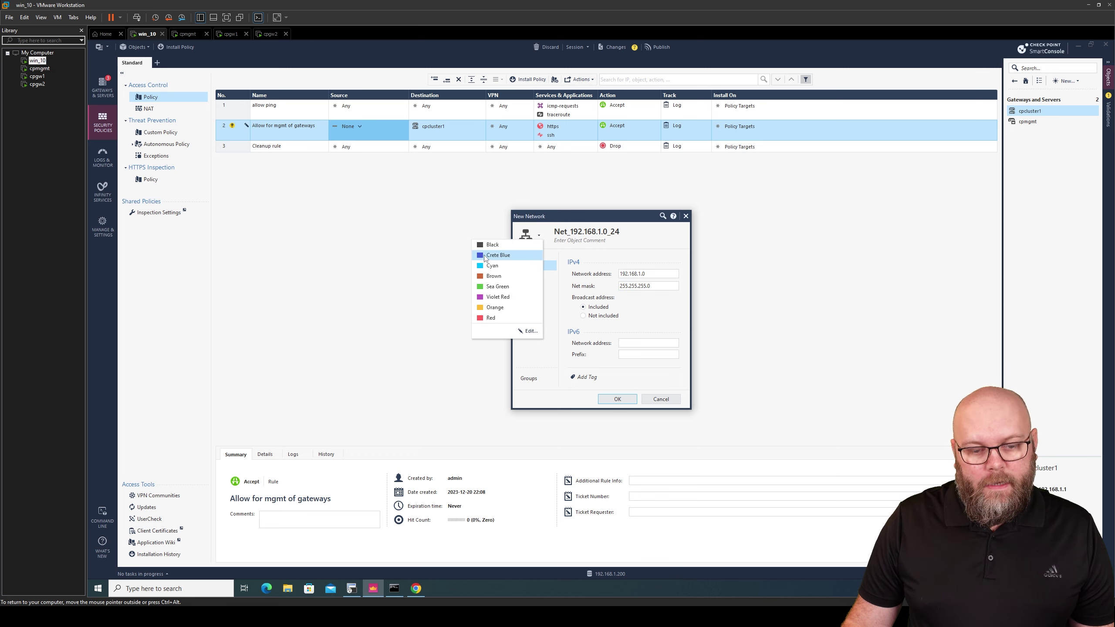
click(485, 256)
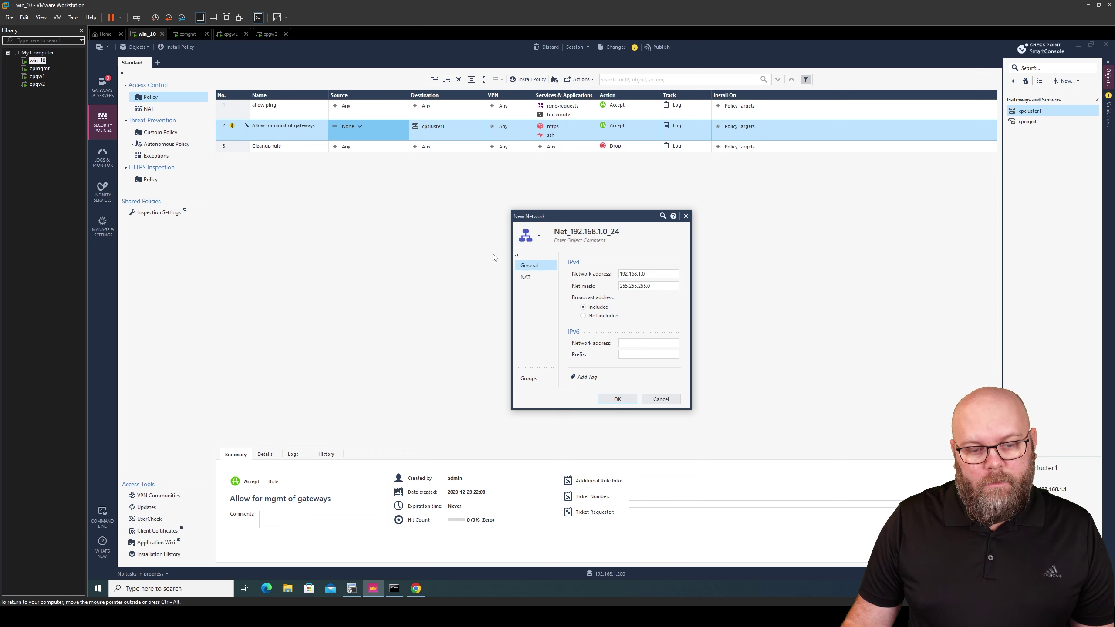
click(580, 241)
text(MGMT network)
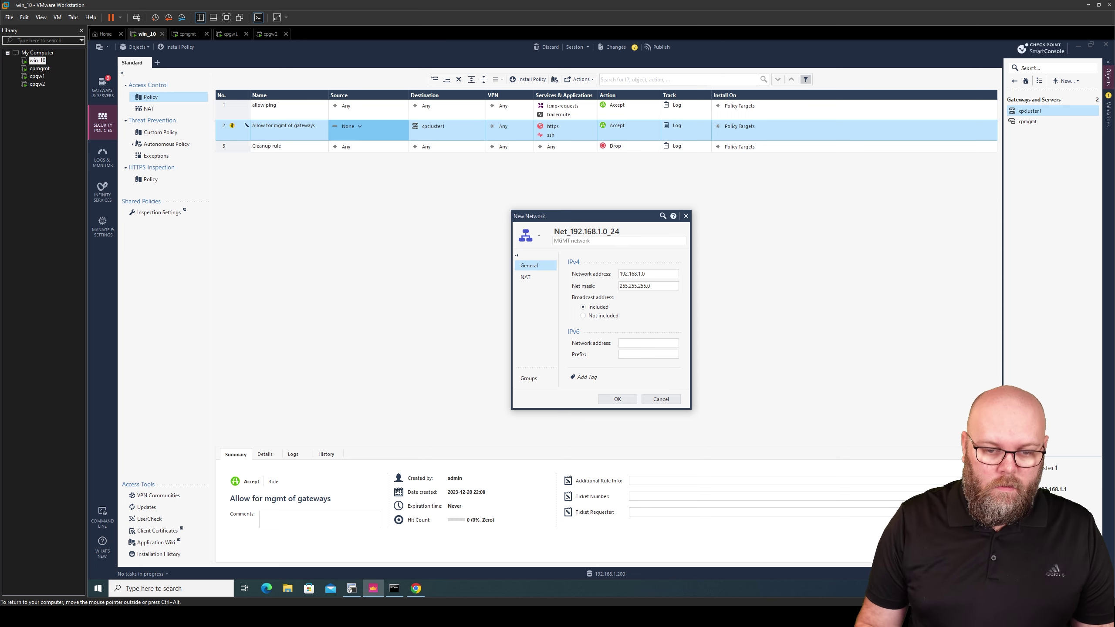
click(626, 400)
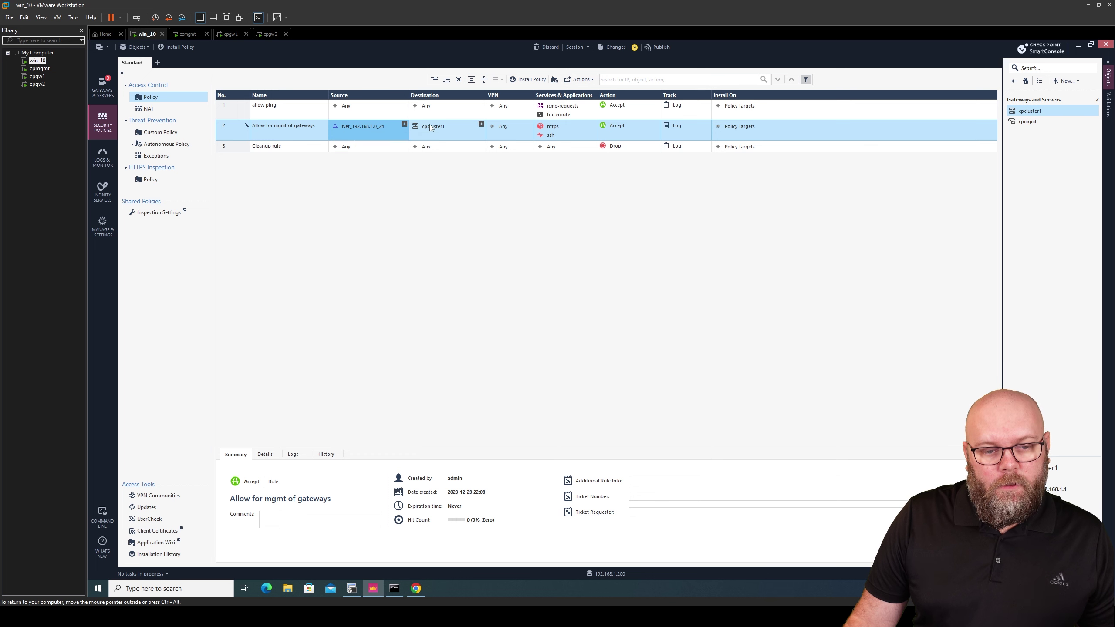
Publish the session and install the Standard policy on cpcluster1 until it succeeds
click(657, 47)
click(641, 372)
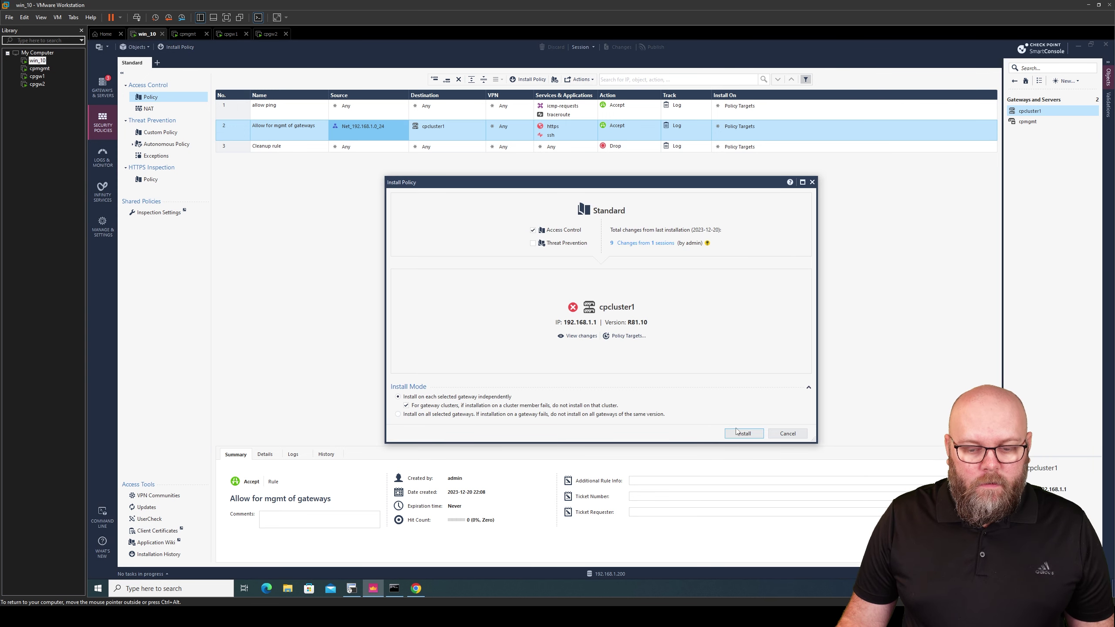
click(741, 433)
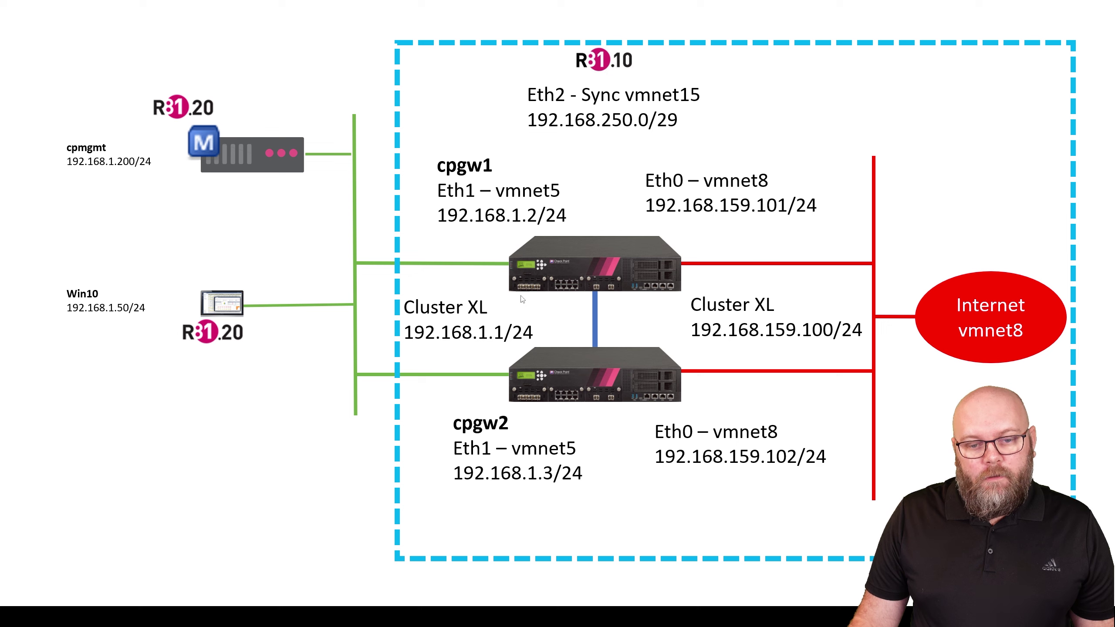
key(alt+Tab)
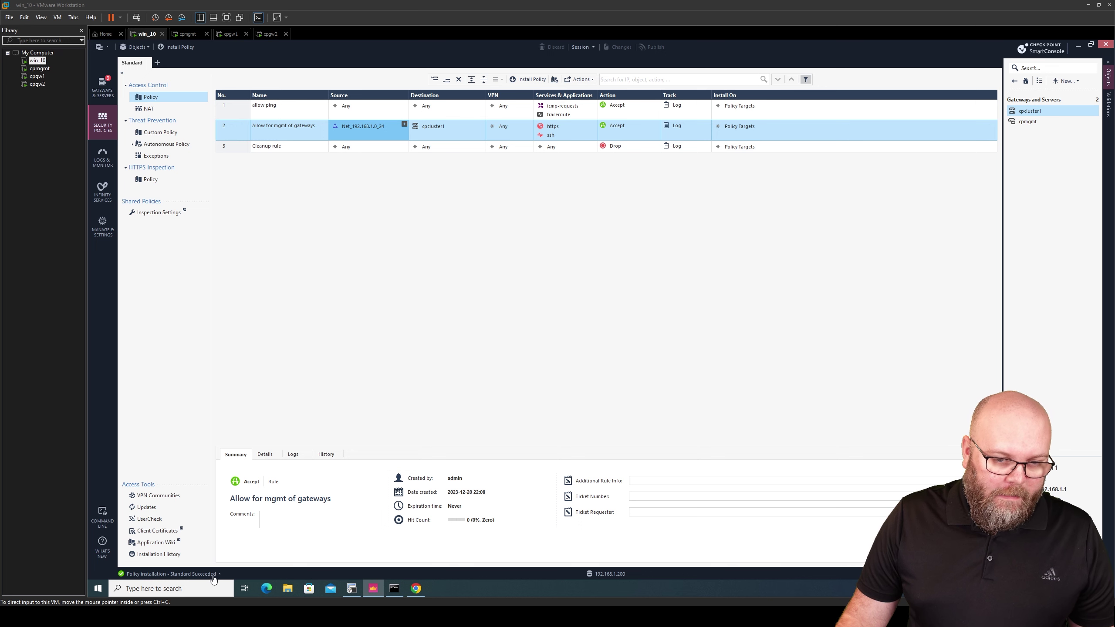
click(422, 592)
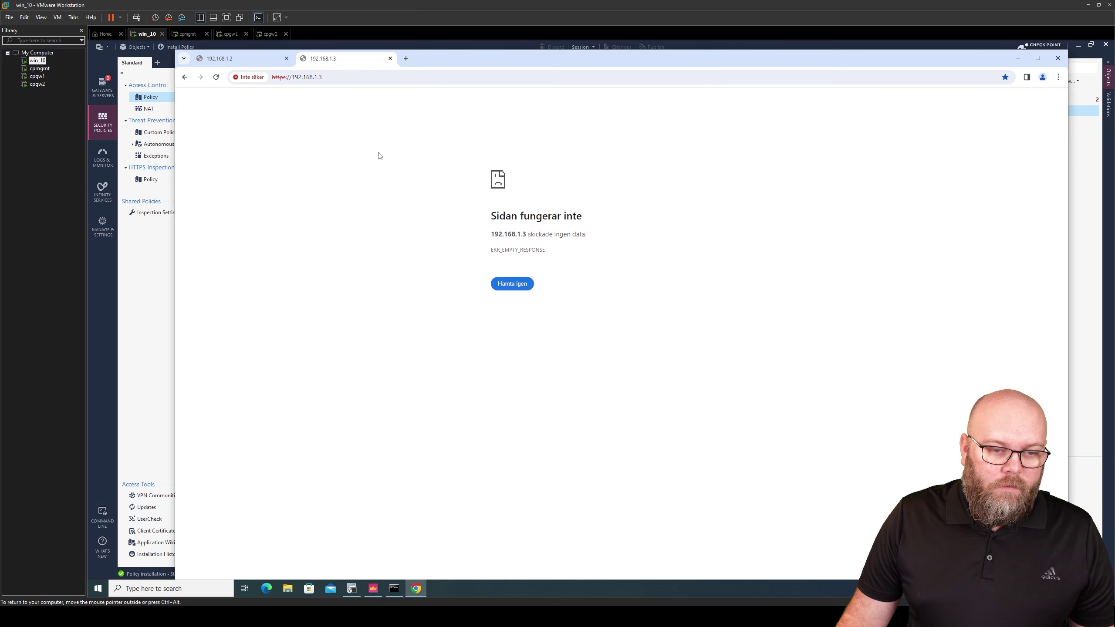
click(382, 76)
key(Return)
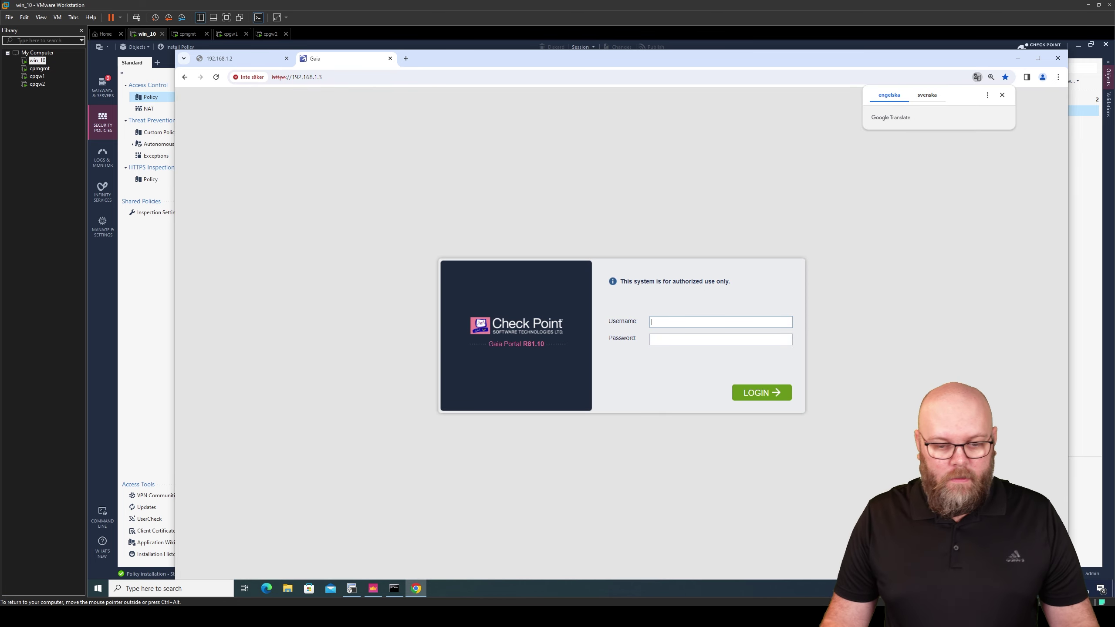
click(159, 321)
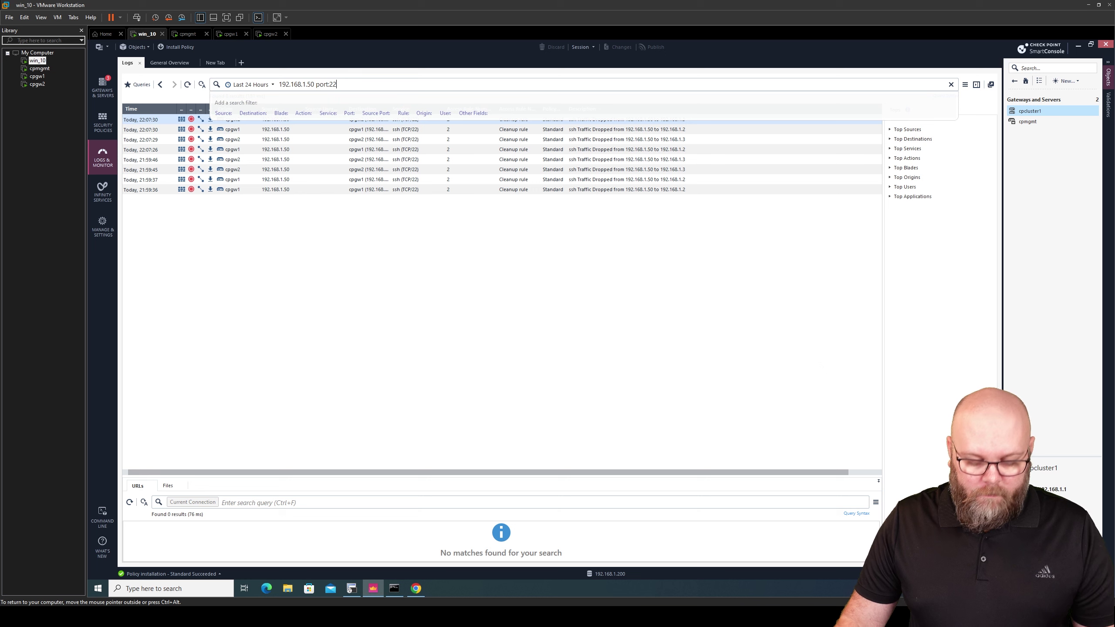
Search logs for '192.168.1.50 port:443' and inspect entries now accepted by 'Allow for mgmt of gateways'
text(443)
key(Return)
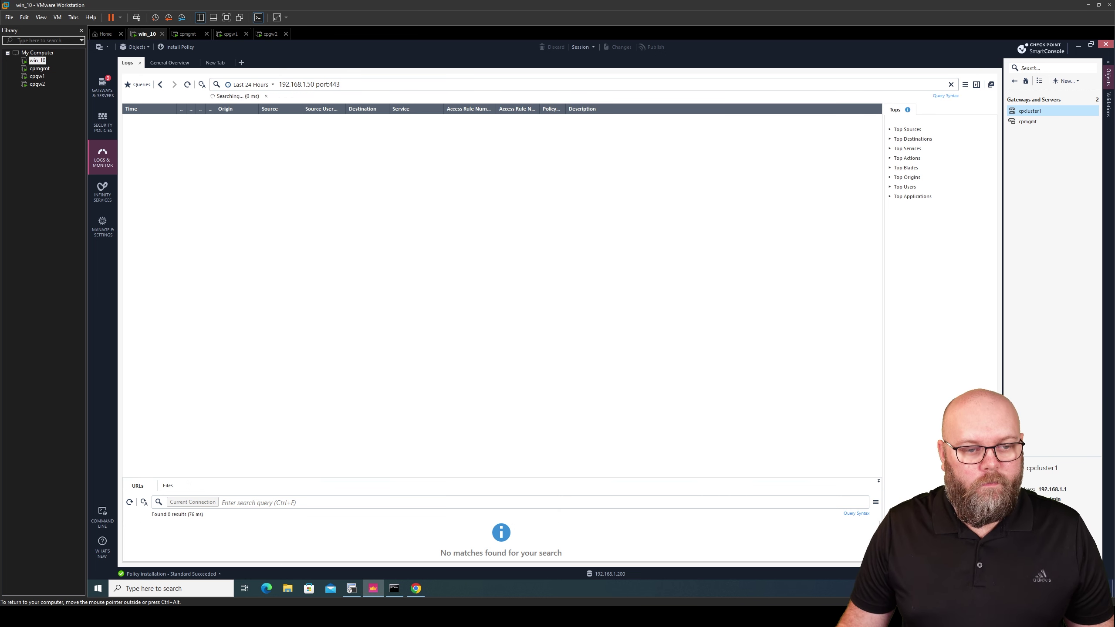
click(482, 250)
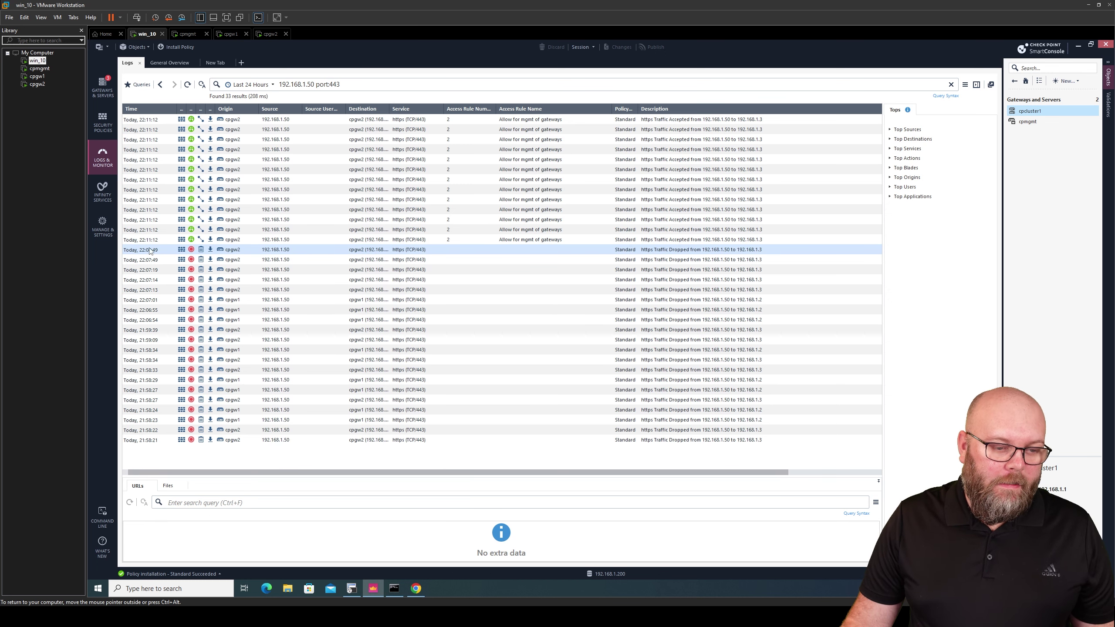
click(420, 243)
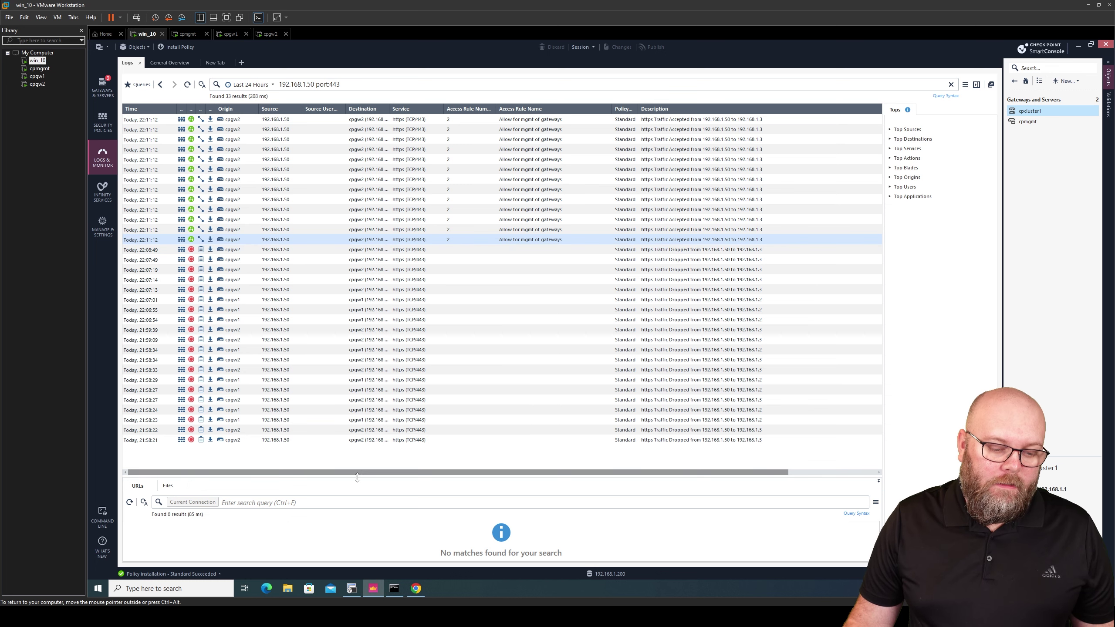
Maximize Chrome and log in to cpgw2's Gaia Portal as admin
click(415, 589)
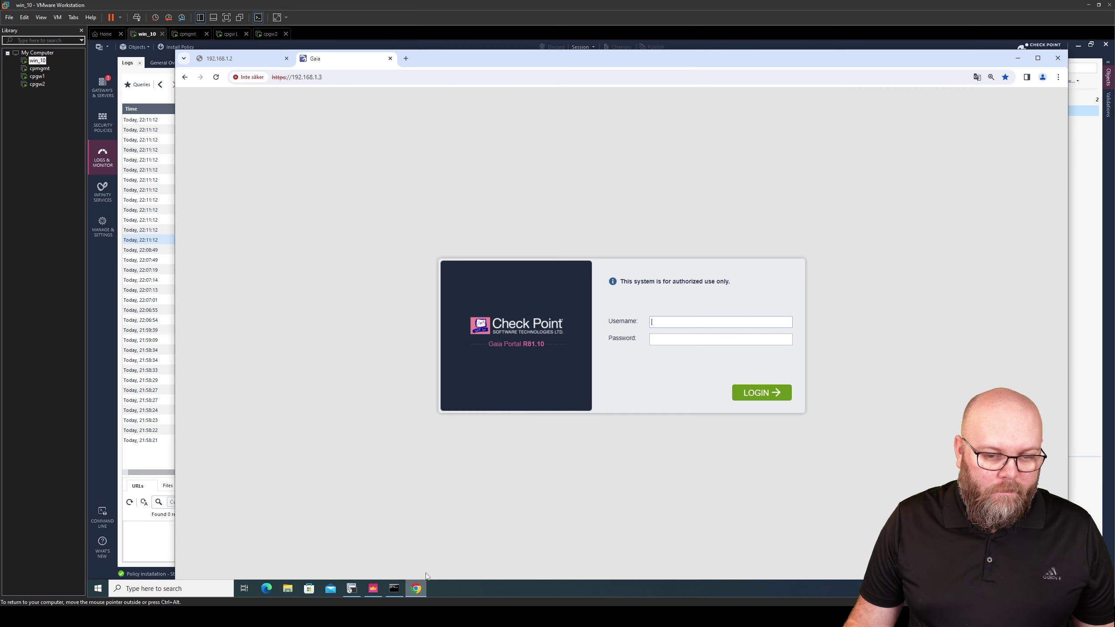
double_click(516, 58)
text(admin)
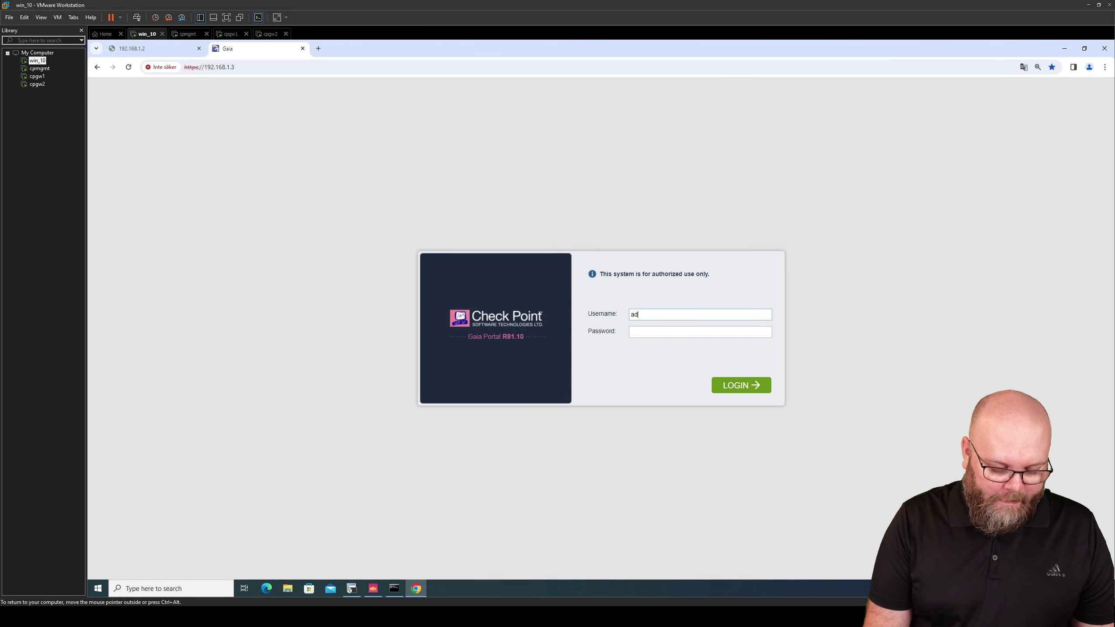
key(Tab)
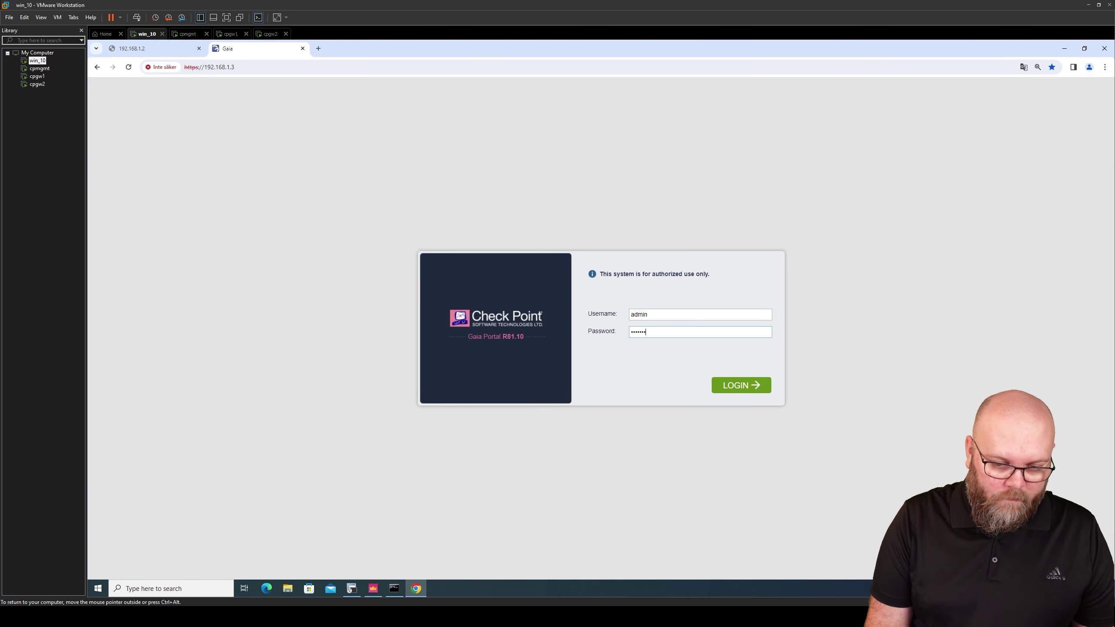
key(Return)
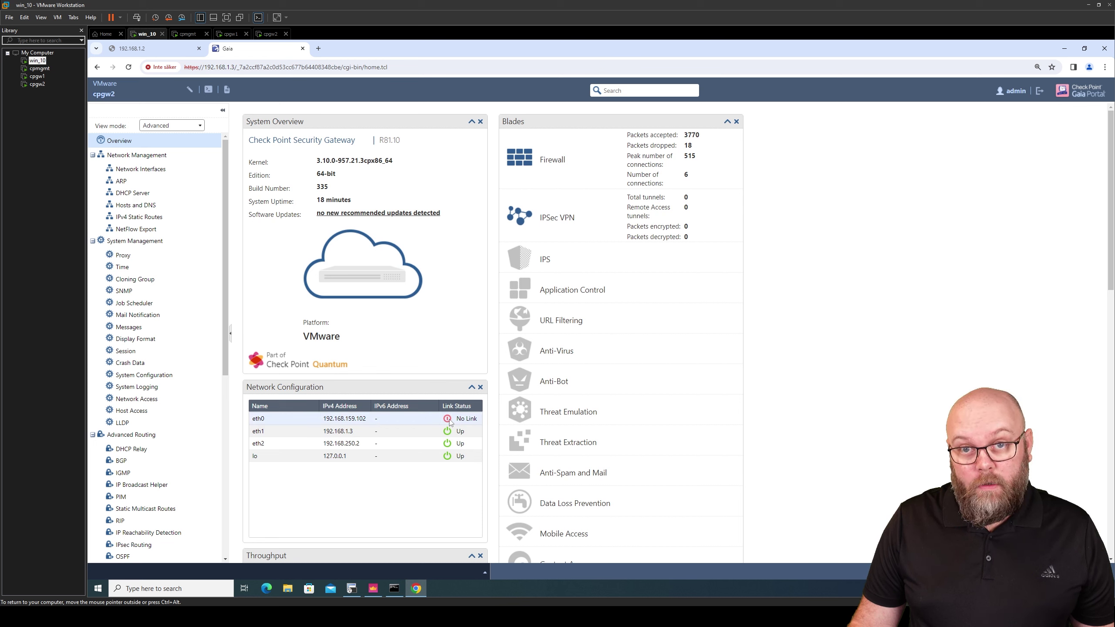
Go to Upgrades (CPUSE) > Status and Actions, dismiss the tip, and highlight Deployment Agent build 2084
click(228, 439)
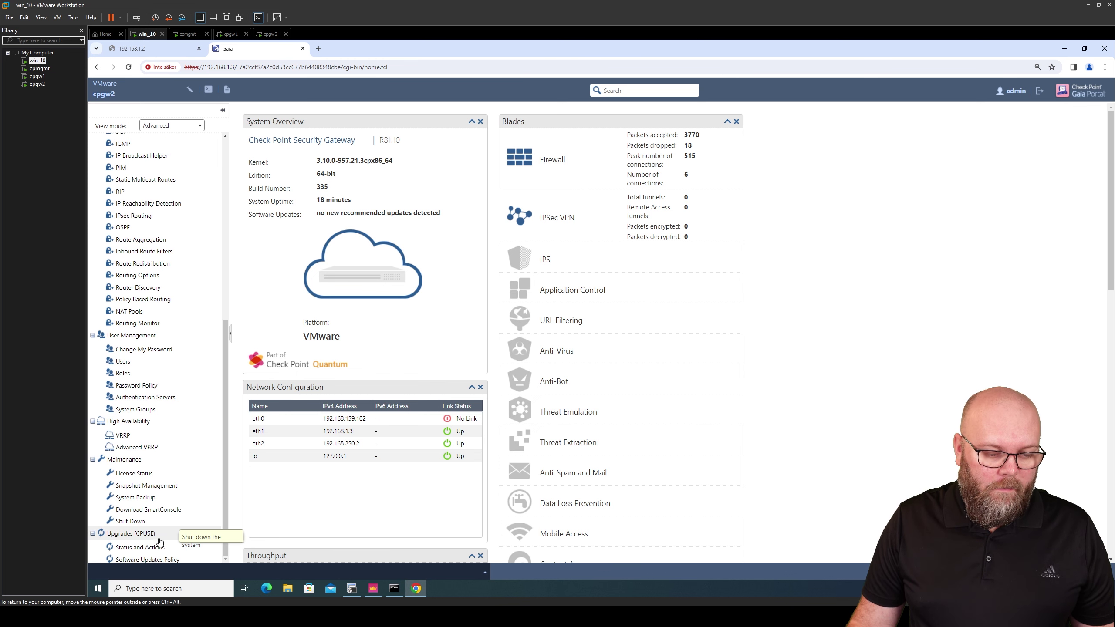
click(140, 547)
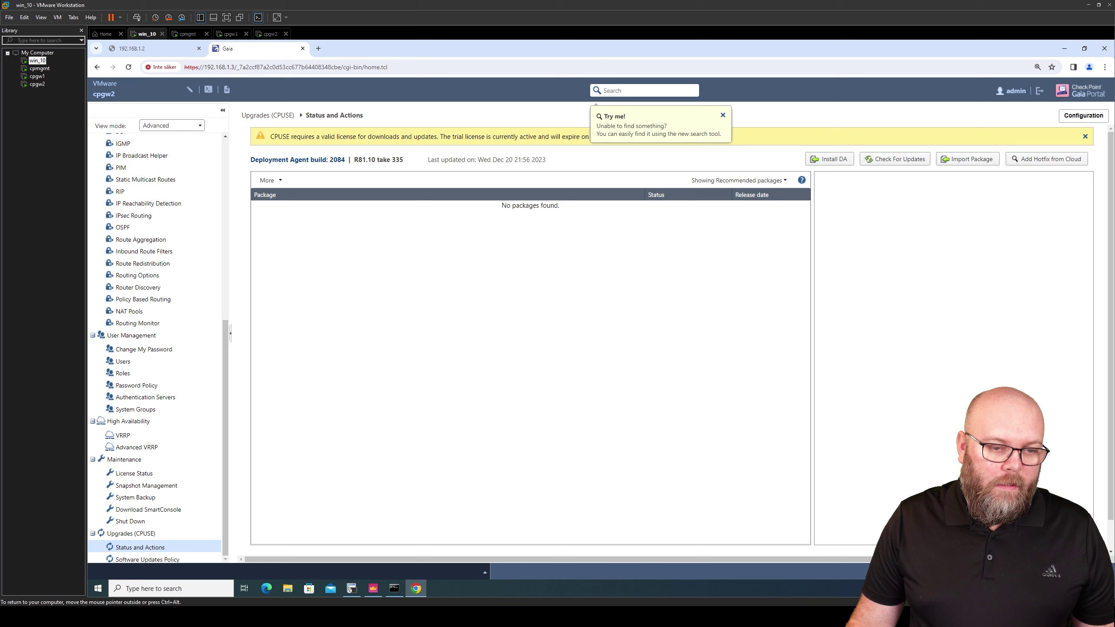
click(723, 115)
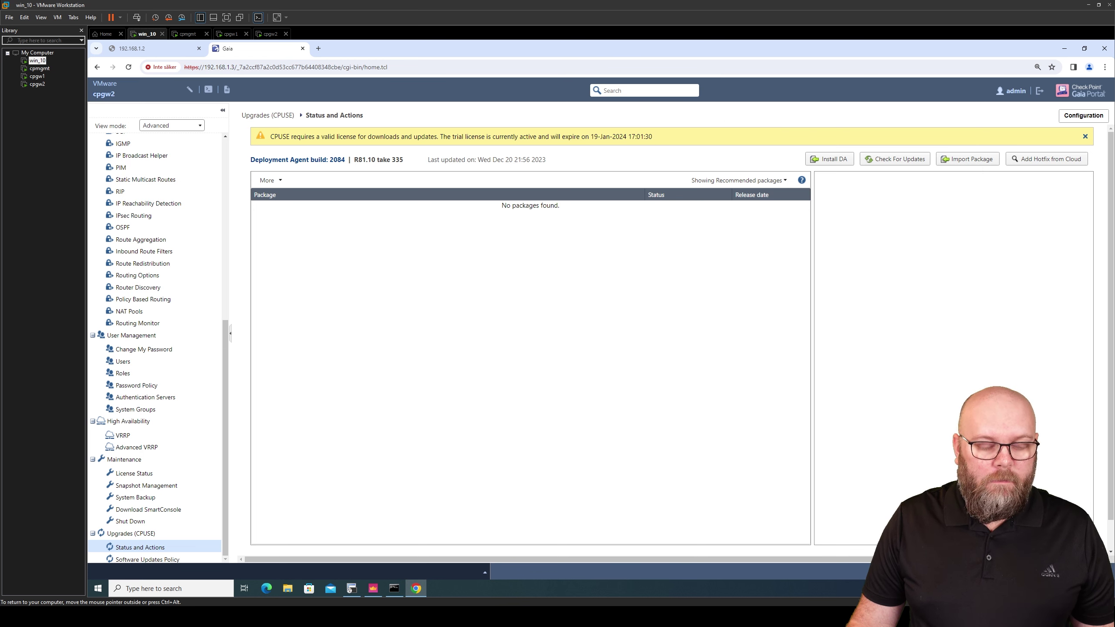
drag(345, 159, 250, 159)
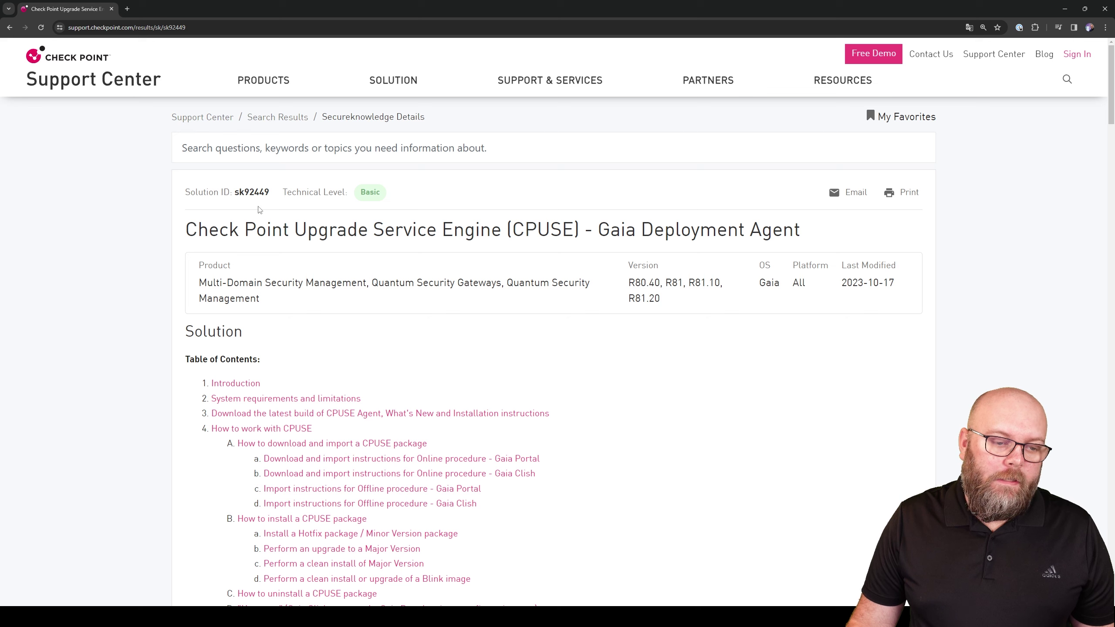
double_click(257, 193)
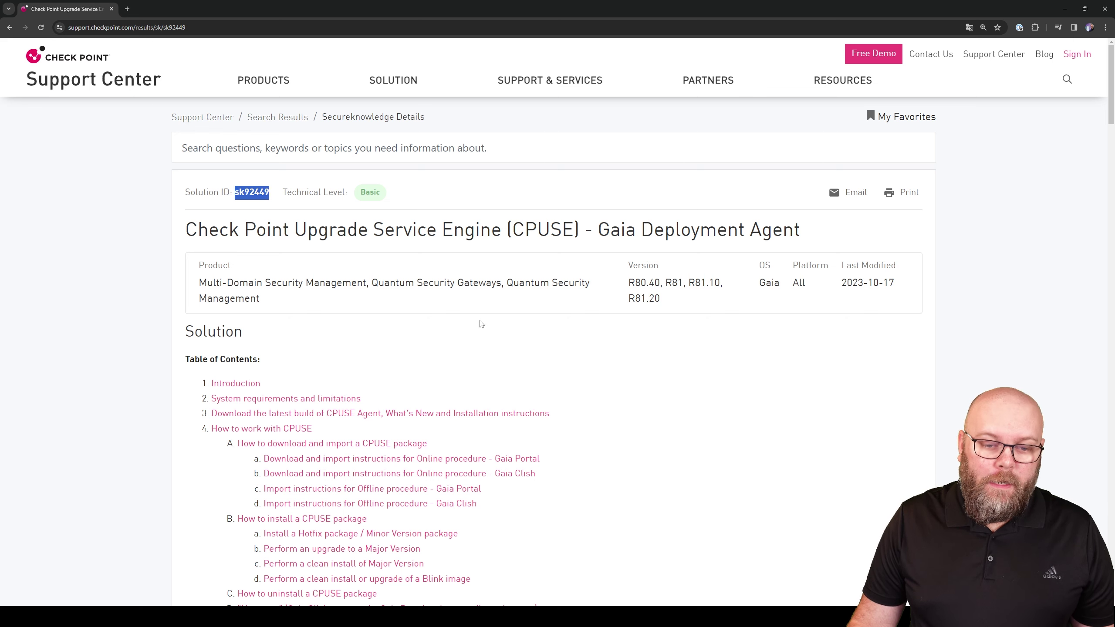
scroll(604, 308, down, 10)
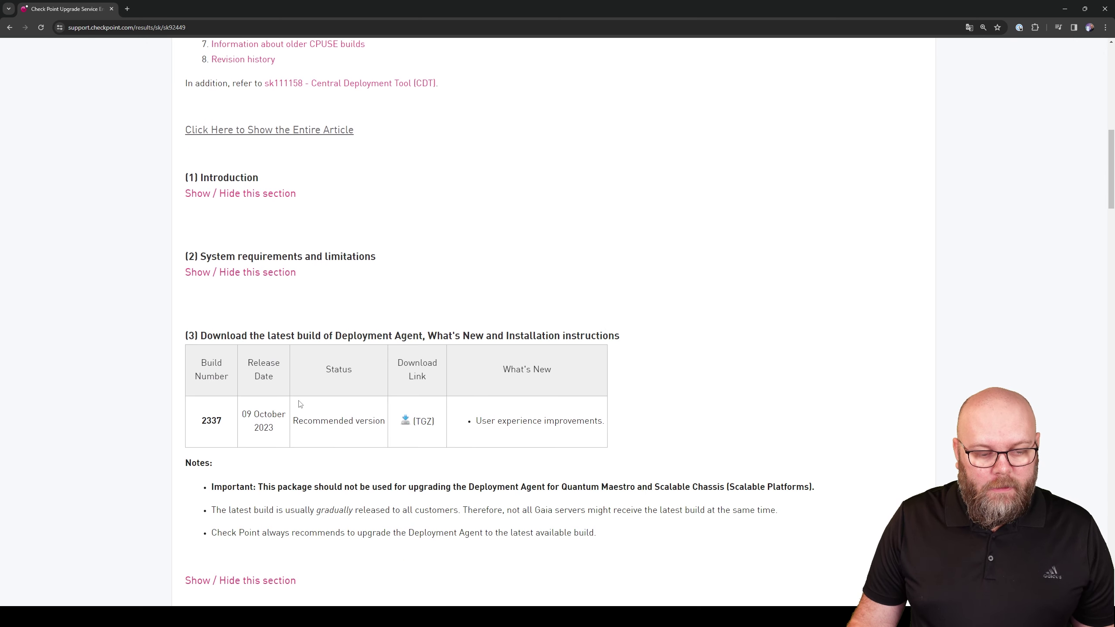
double_click(214, 419)
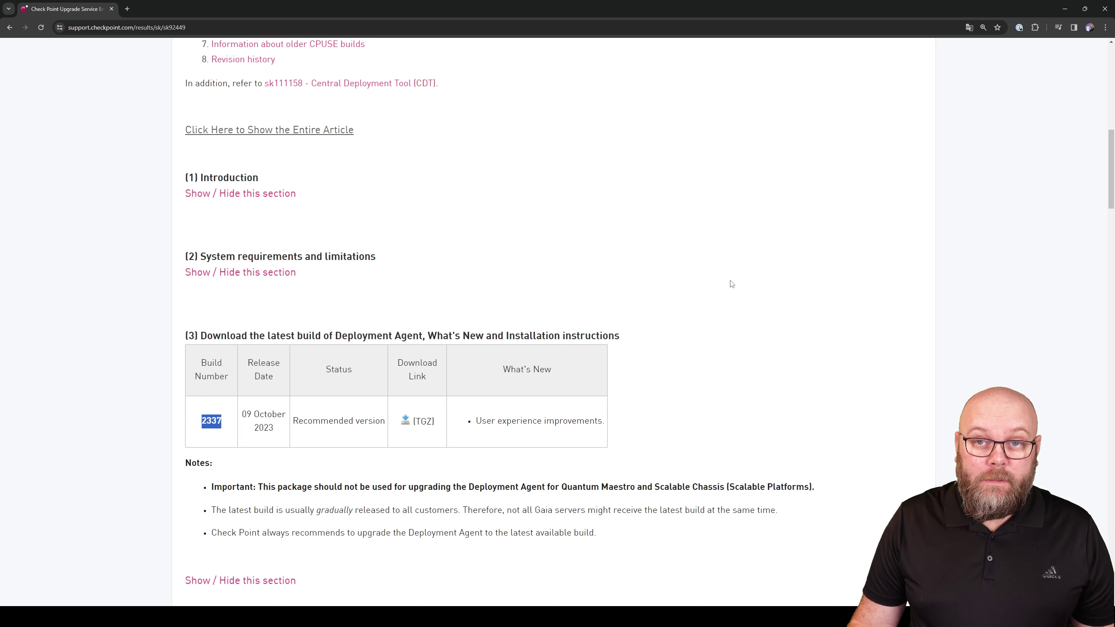
click(793, 243)
click(1064, 9)
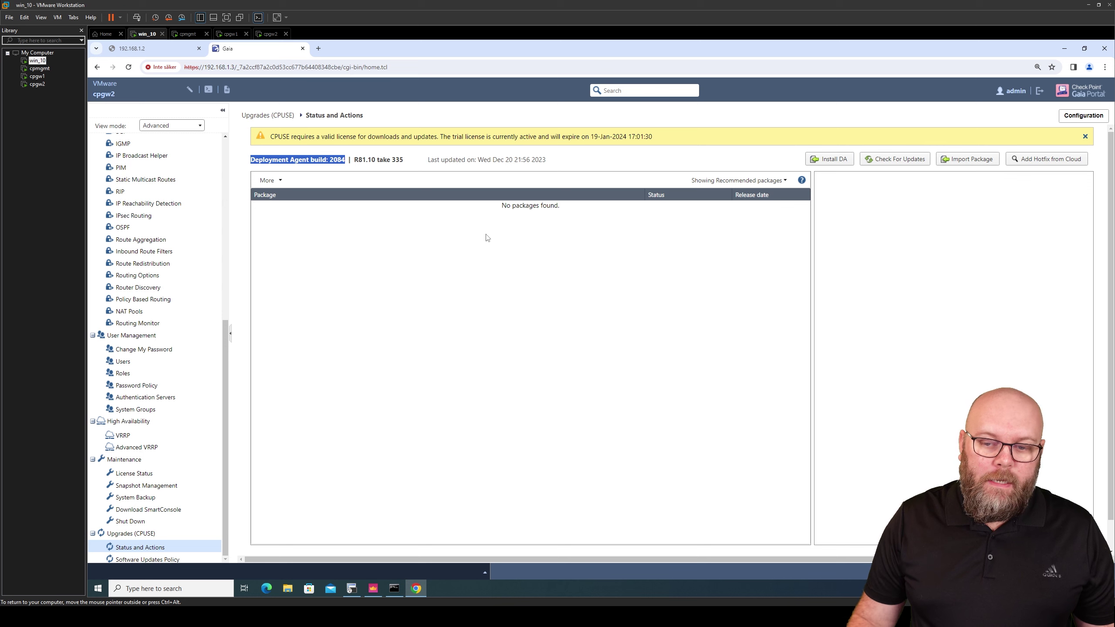
Install DeploymentAgent_000002337_1.tgz via Install DA, taking cpgw2's agent from build 2084 to 2337
click(816, 160)
click(642, 327)
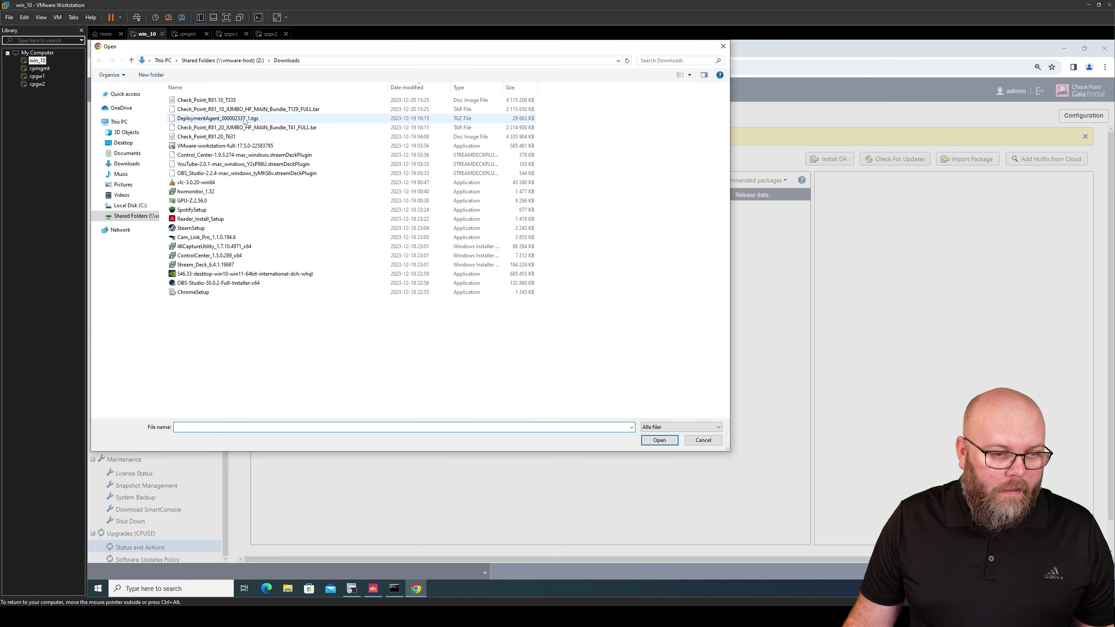
click(244, 118)
click(657, 440)
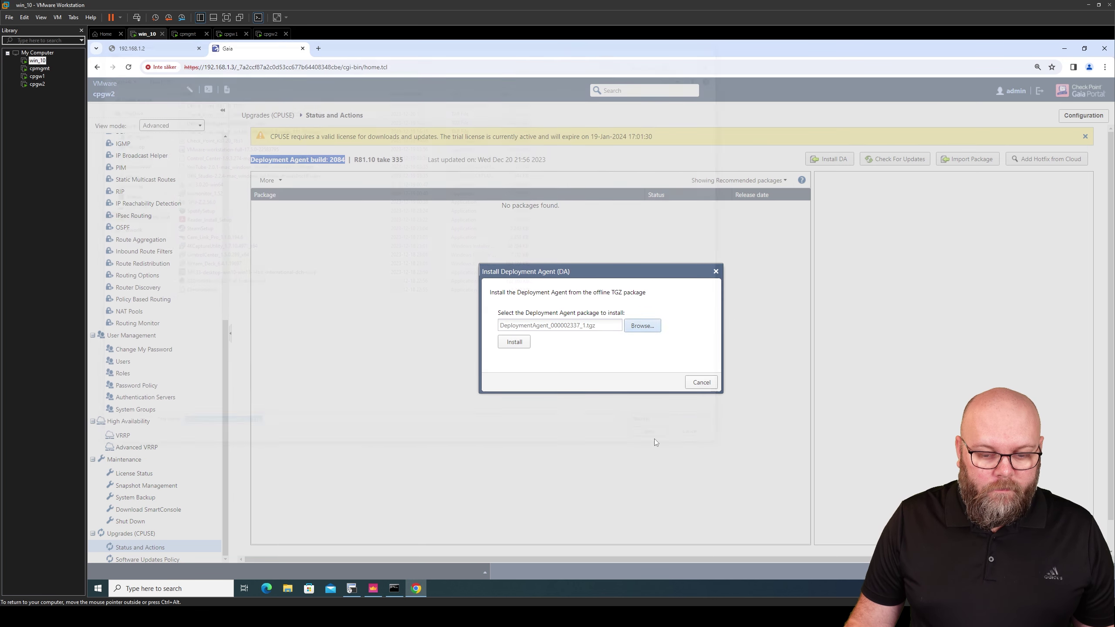
click(514, 342)
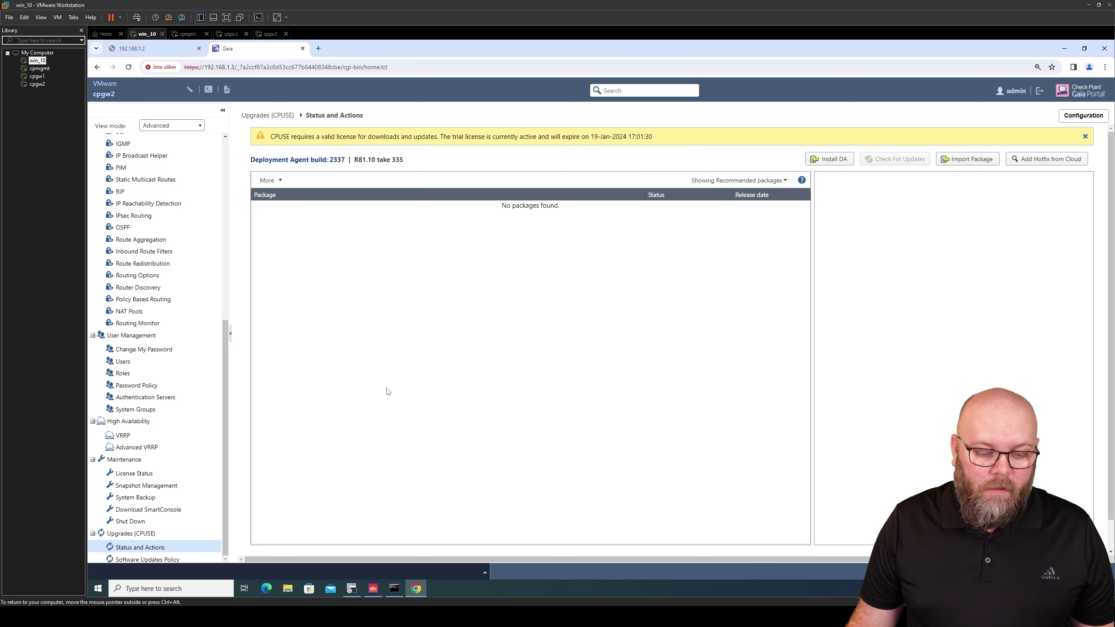
click(351, 587)
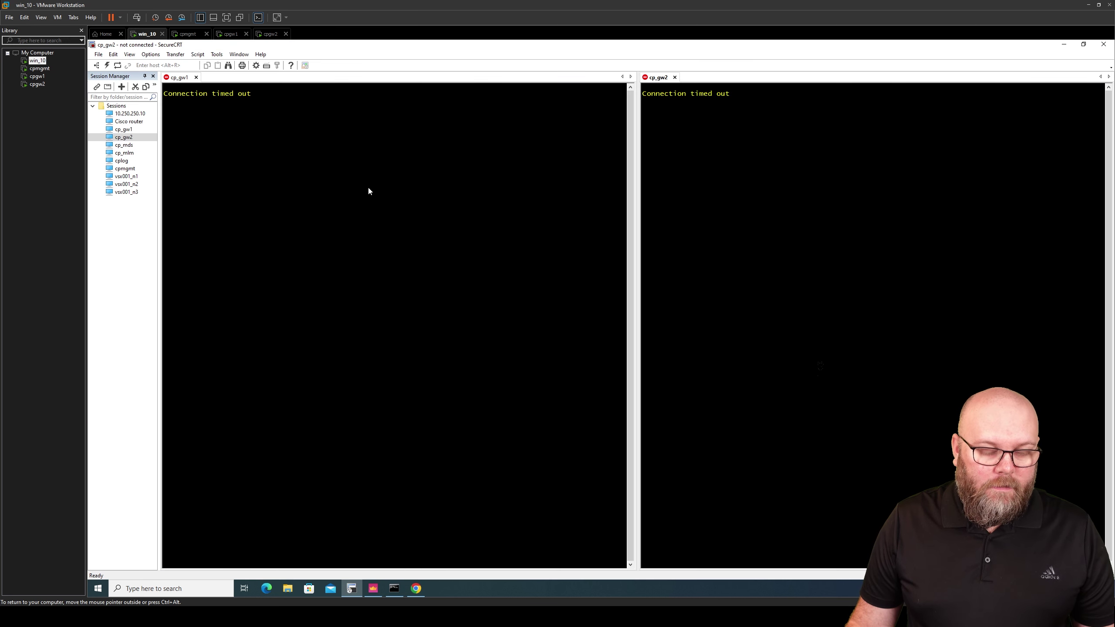
Reconnect the cp_gw1 session and log in to cpgw1
right_click(180, 76)
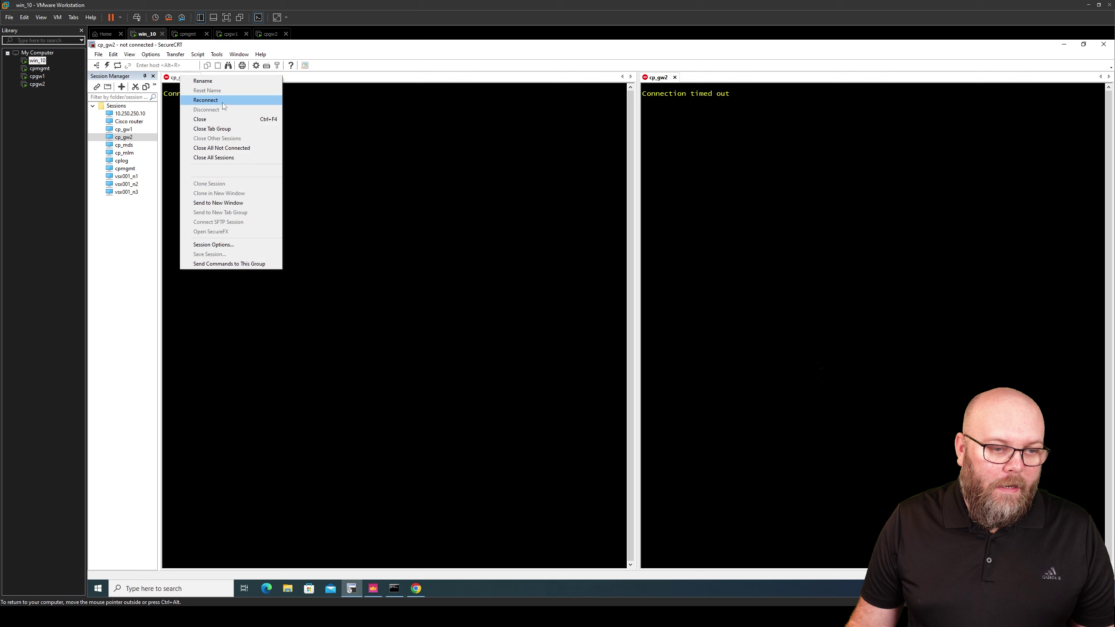
click(206, 100)
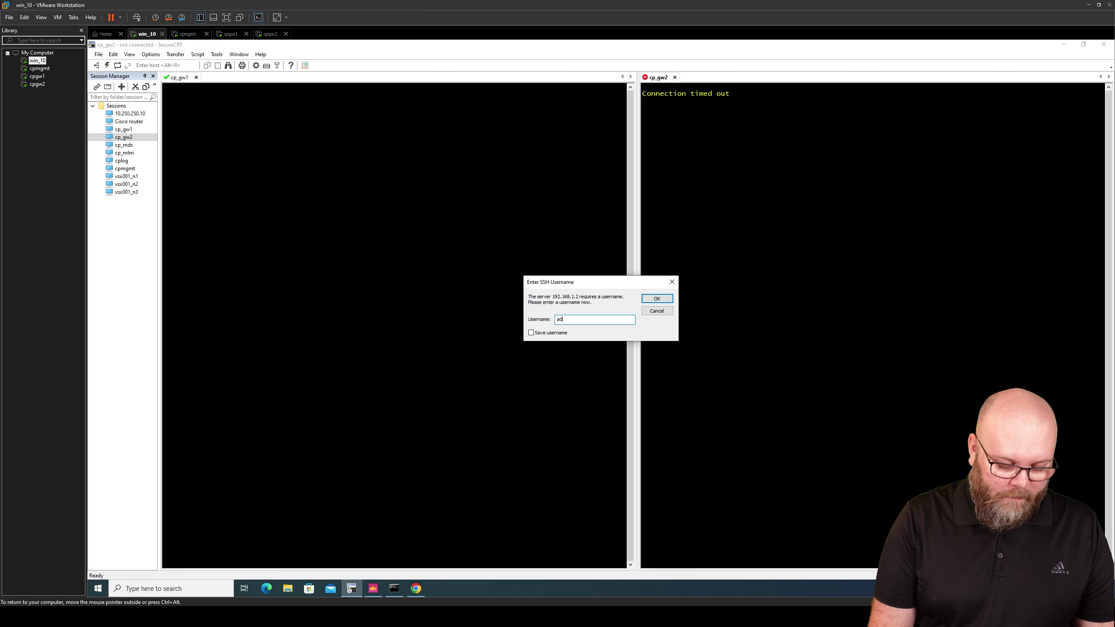
key(Return)
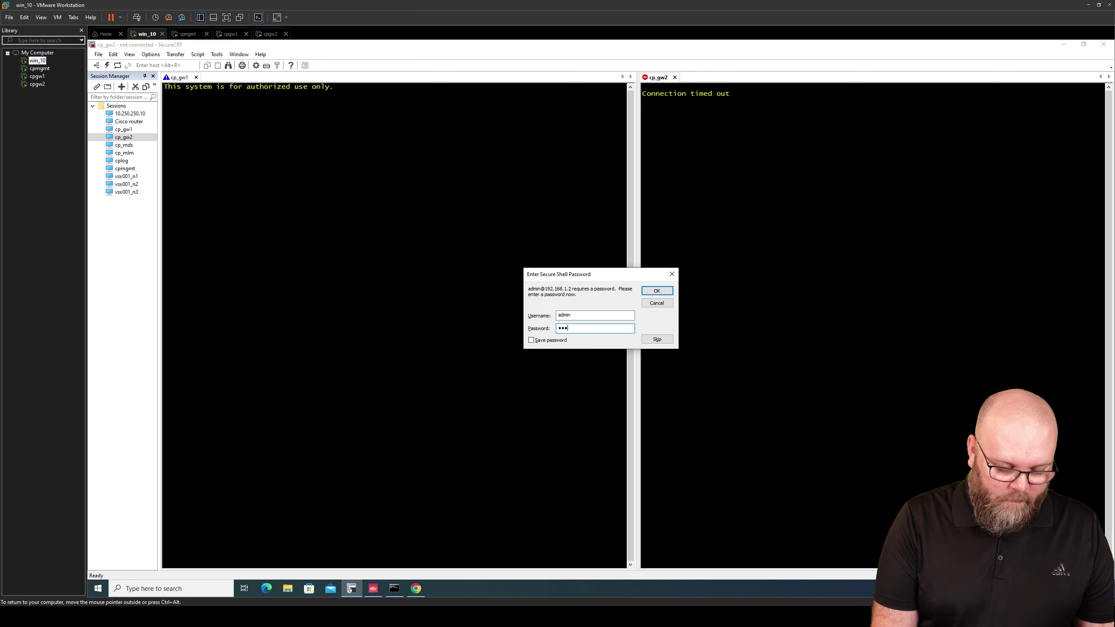
key(Return)
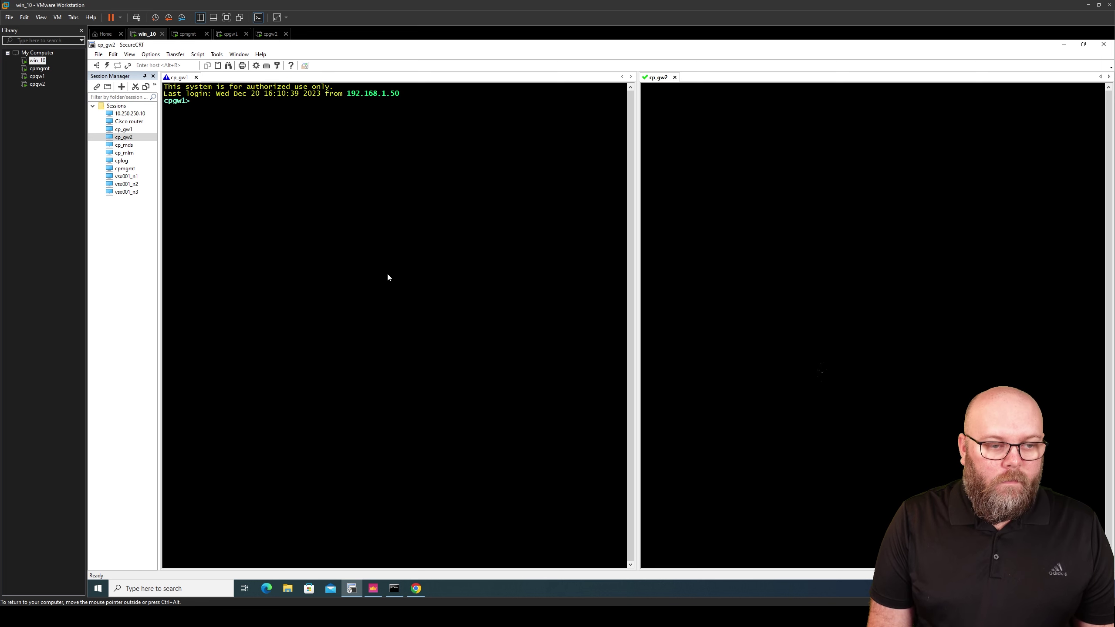
Cancel the cp_gw2 login, close its tab, and add fresh prompts in the cpgw1 terminal
click(657, 304)
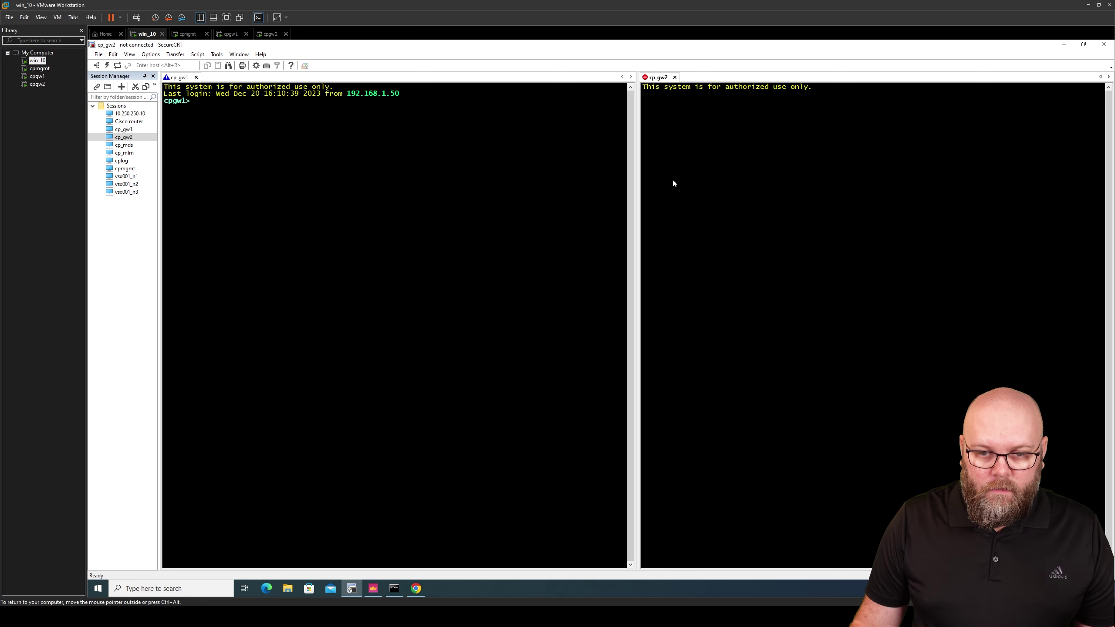
click(674, 77)
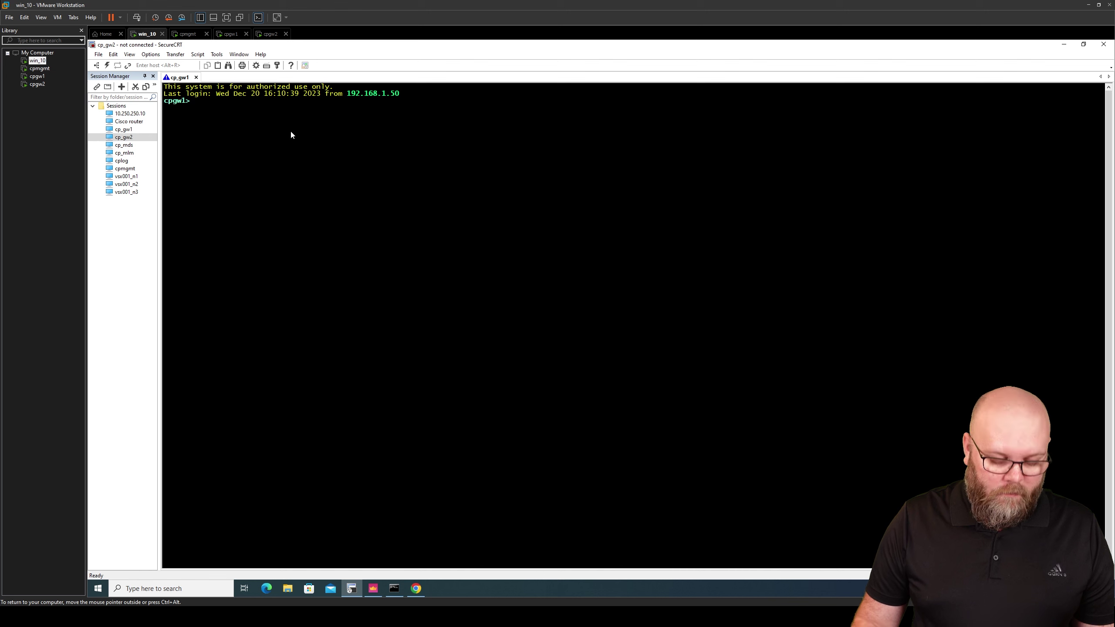
key(Return)
key(Return)
key(Return)
key(Return)
key(Return)
key(Return)
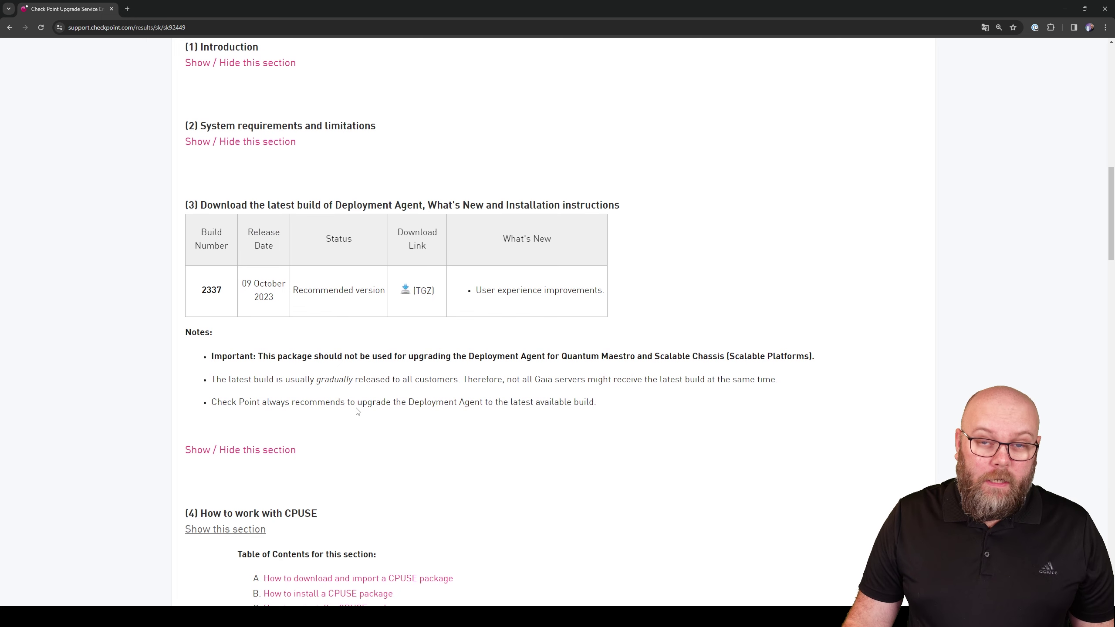
Expand sk92449 section 3 and copy the In Gaia Clish command 'show installer status build'
click(277, 449)
scroll(400, 398, down, 5)
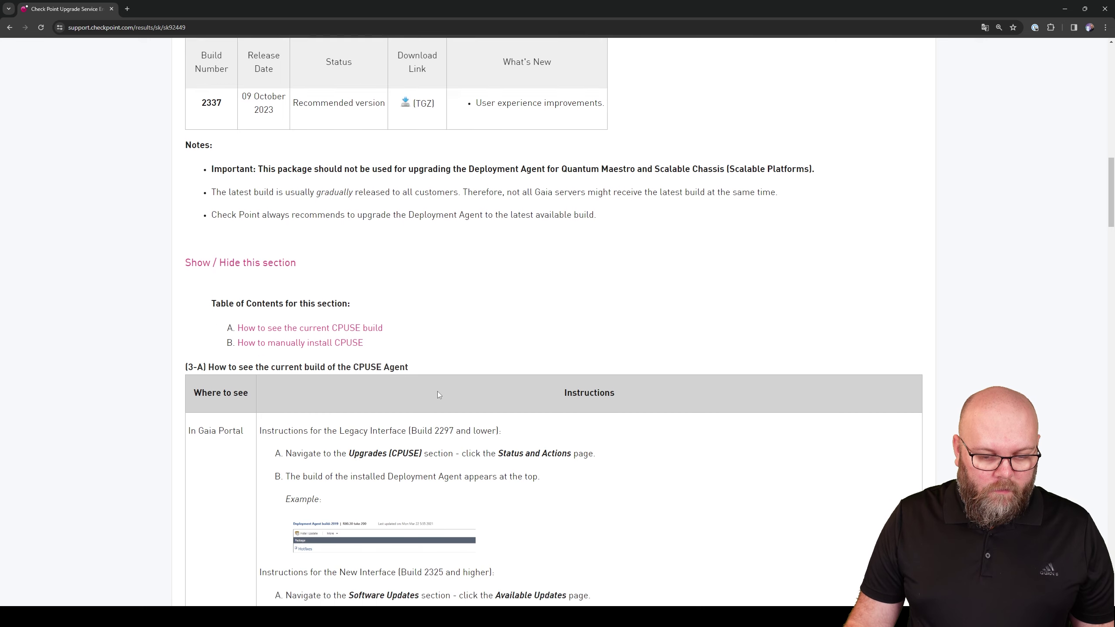
scroll(495, 342, down, 2)
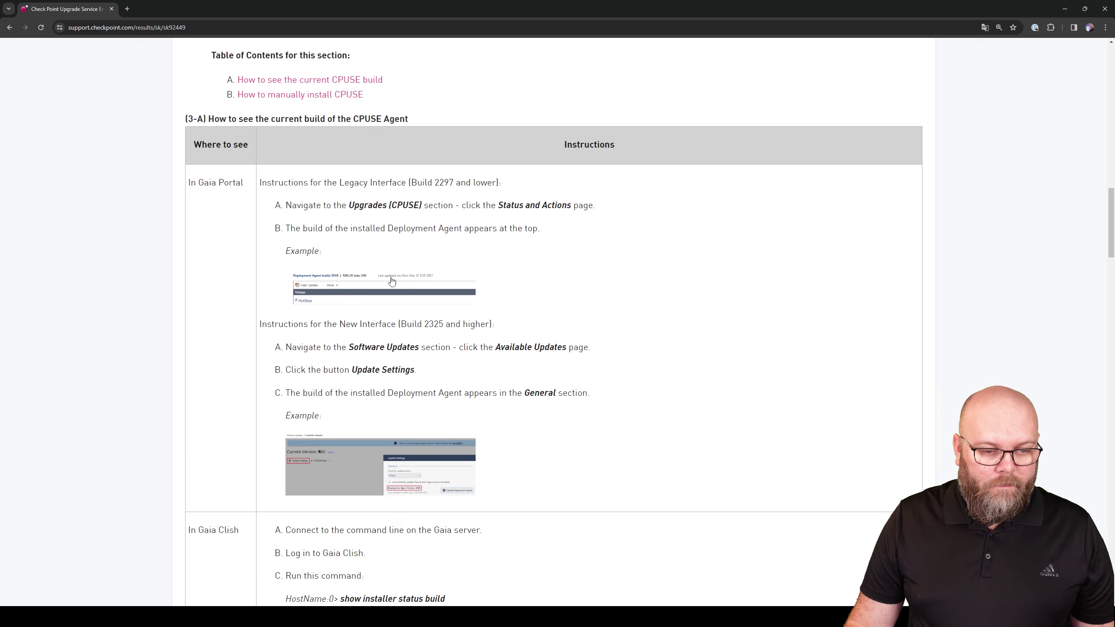
scroll(423, 358, down, 3)
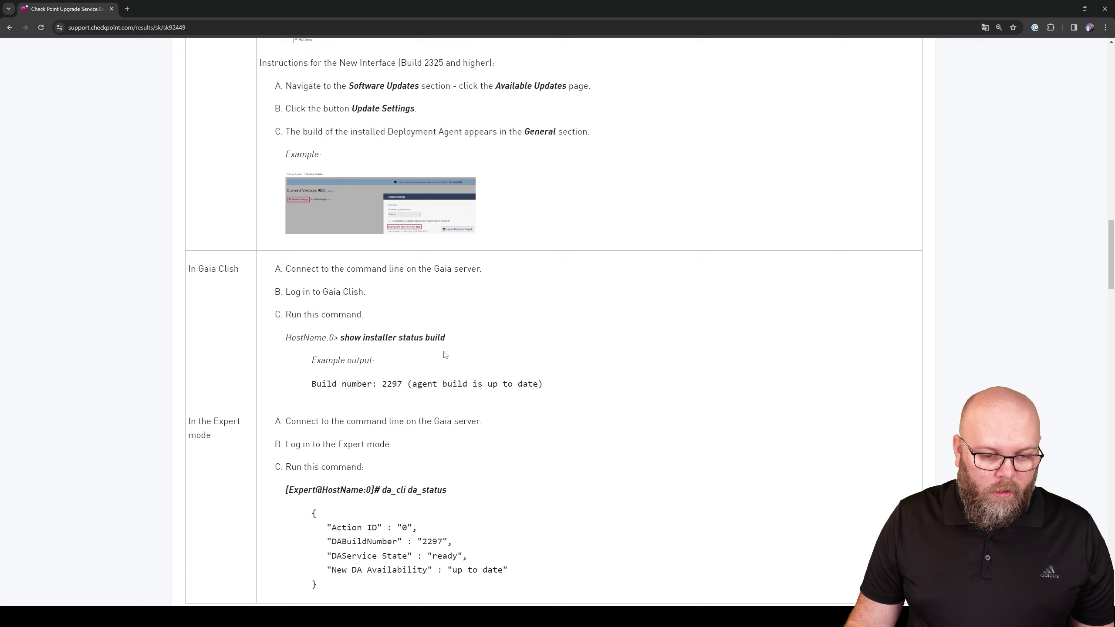
drag(446, 338, 340, 339)
key(ctrl+c)
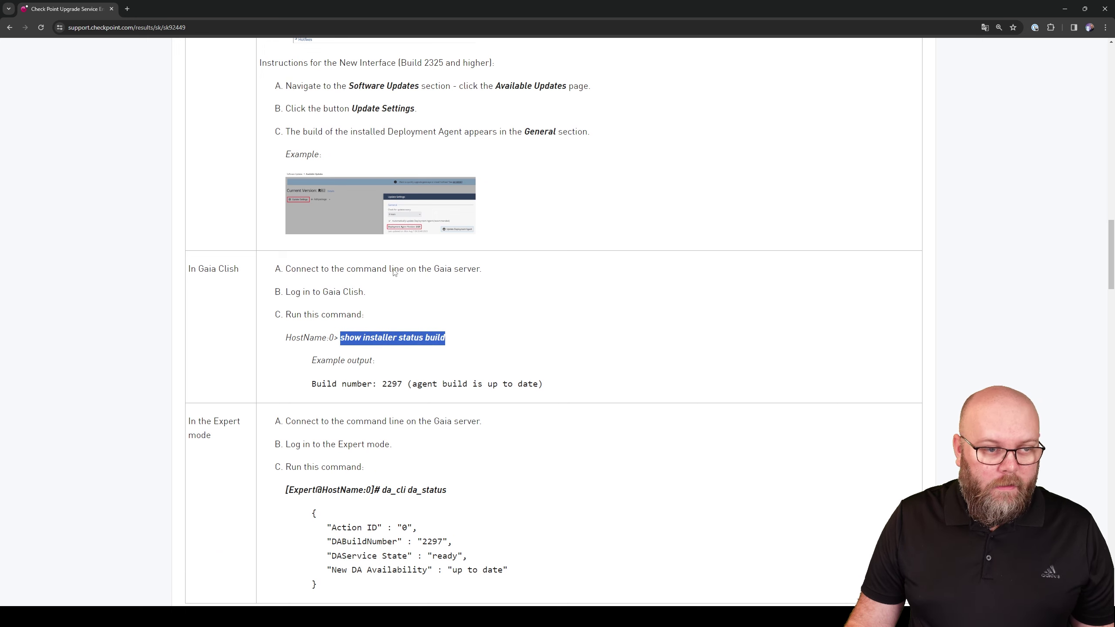
mouse_move(663, 615)
click(577, 545)
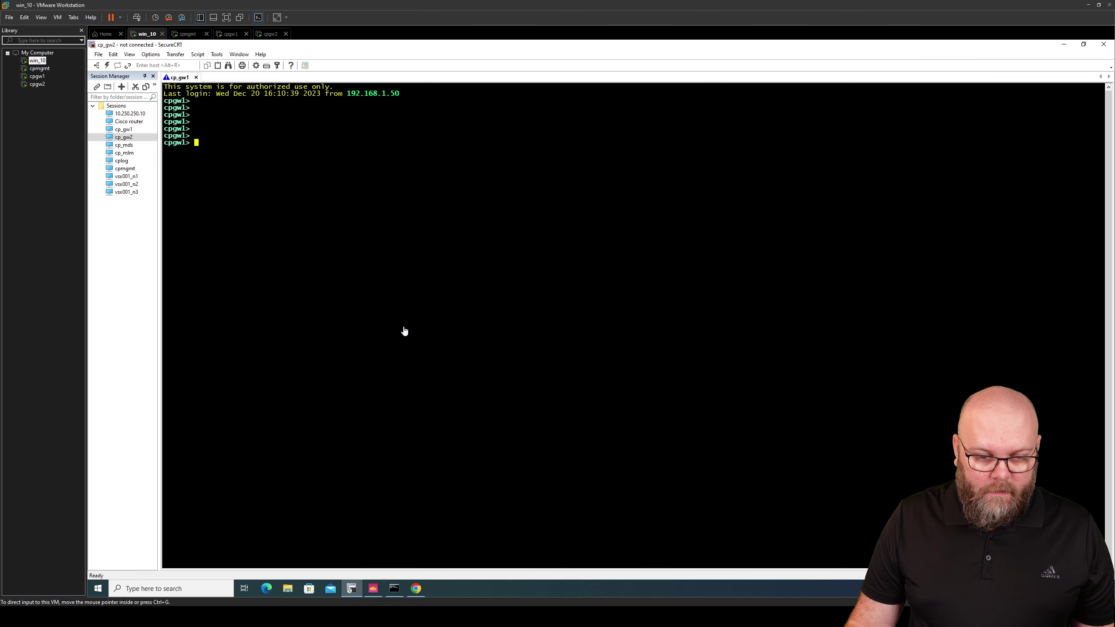
Paste and run 'show installer status build' on cpgw1, which reports Deployment Agent build 2084
right_click(319, 167)
click(359, 181)
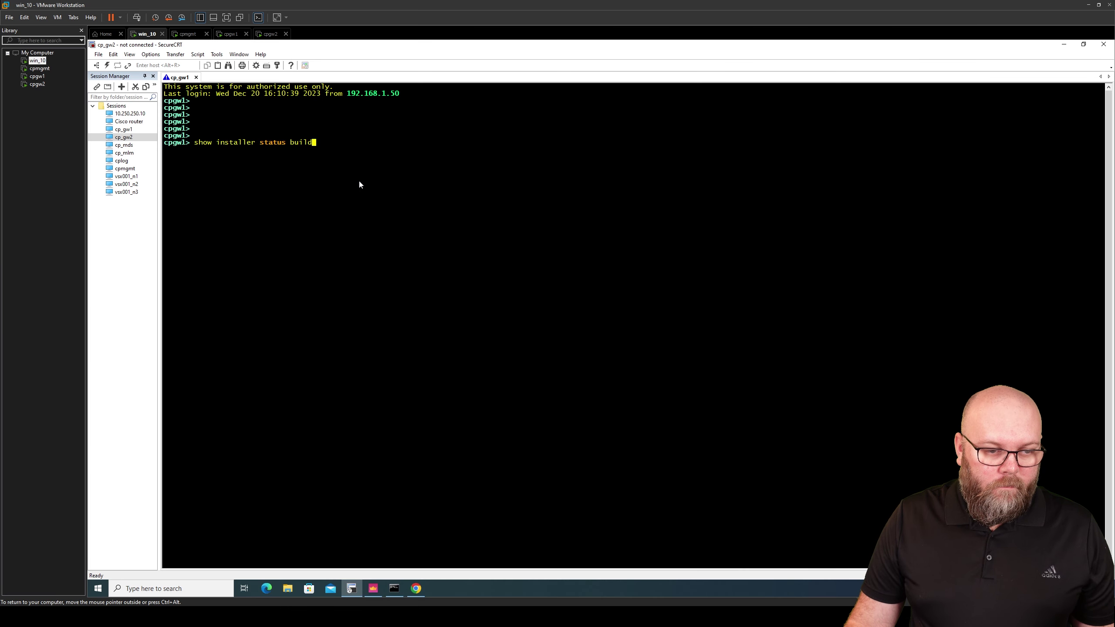
key(Return)
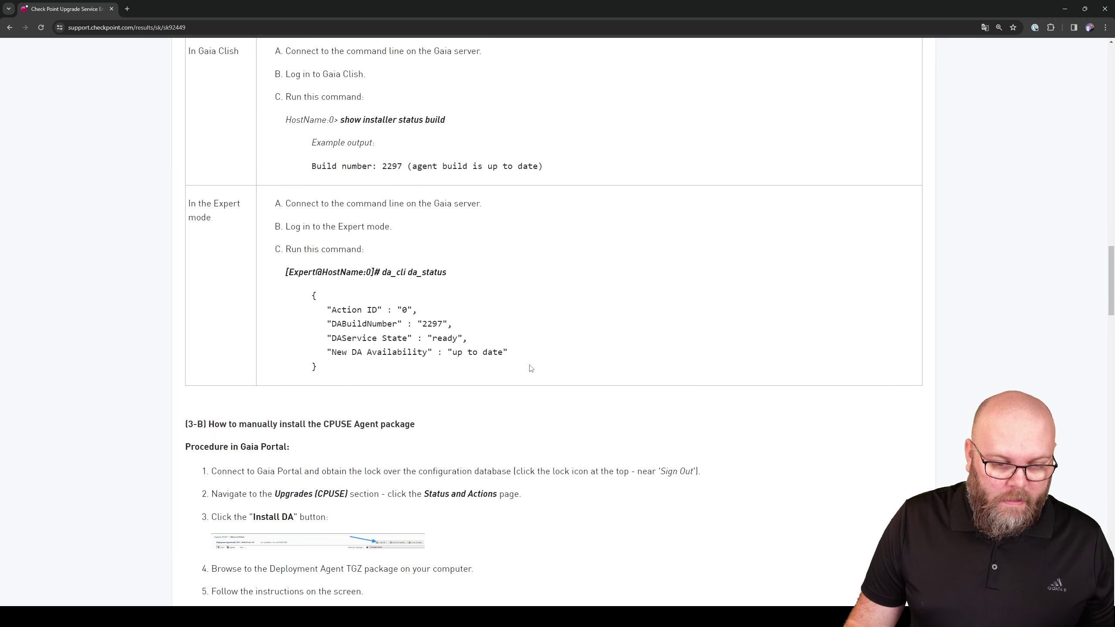
scroll(386, 274, up, 3)
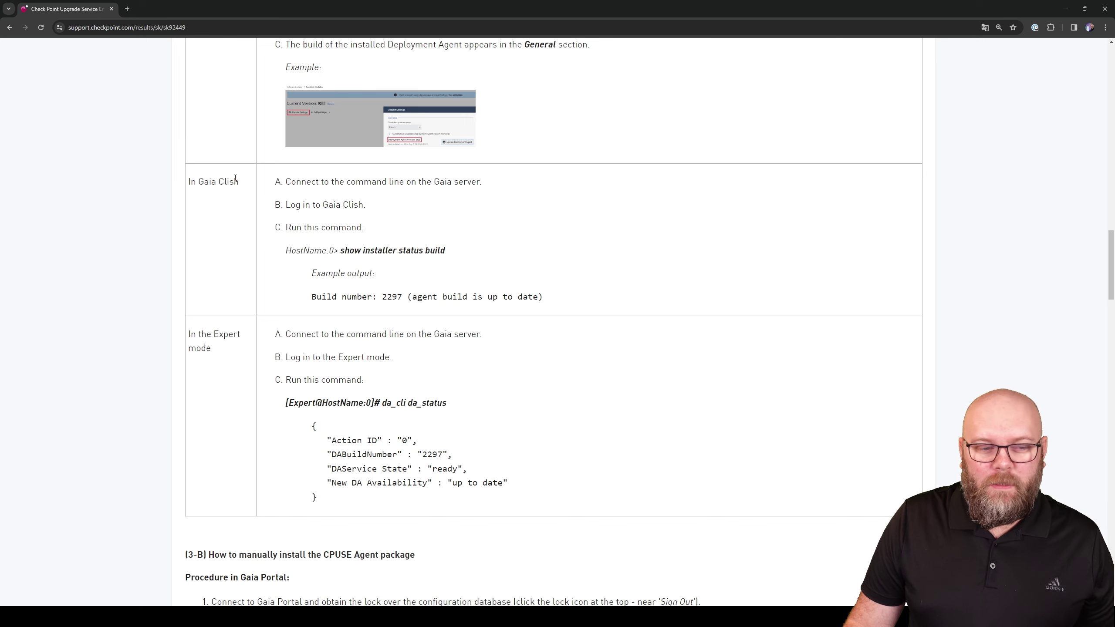
Scroll sk92449 to section 3-B and review the Gaia Portal and CLI manual CPUSE Agent install steps
drag(239, 181, 189, 182)
click(214, 213)
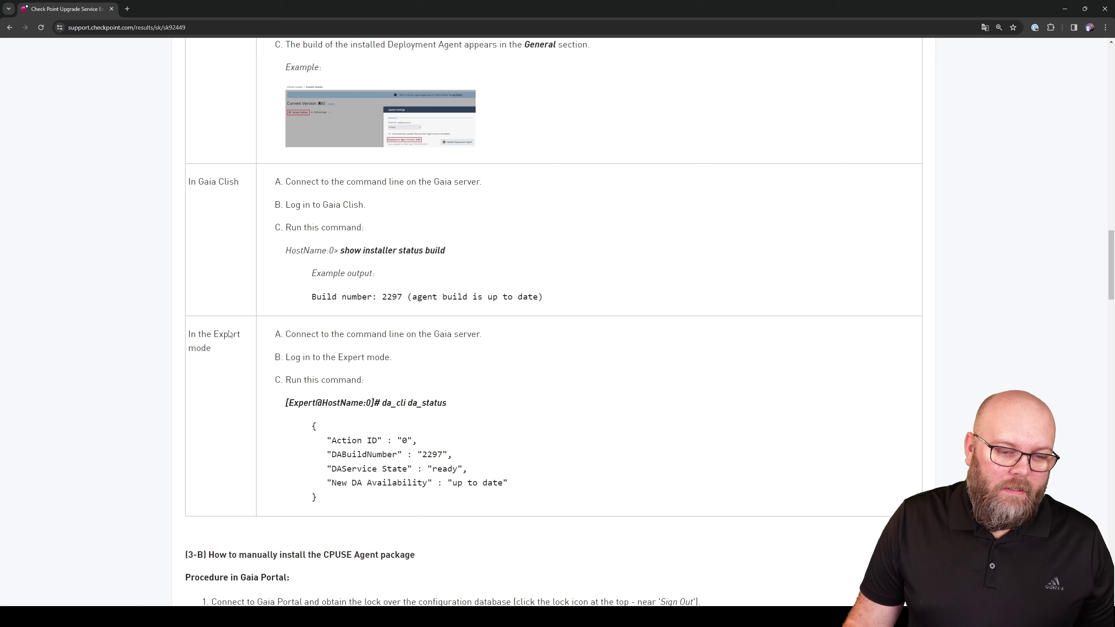
scroll(324, 326, down, 8)
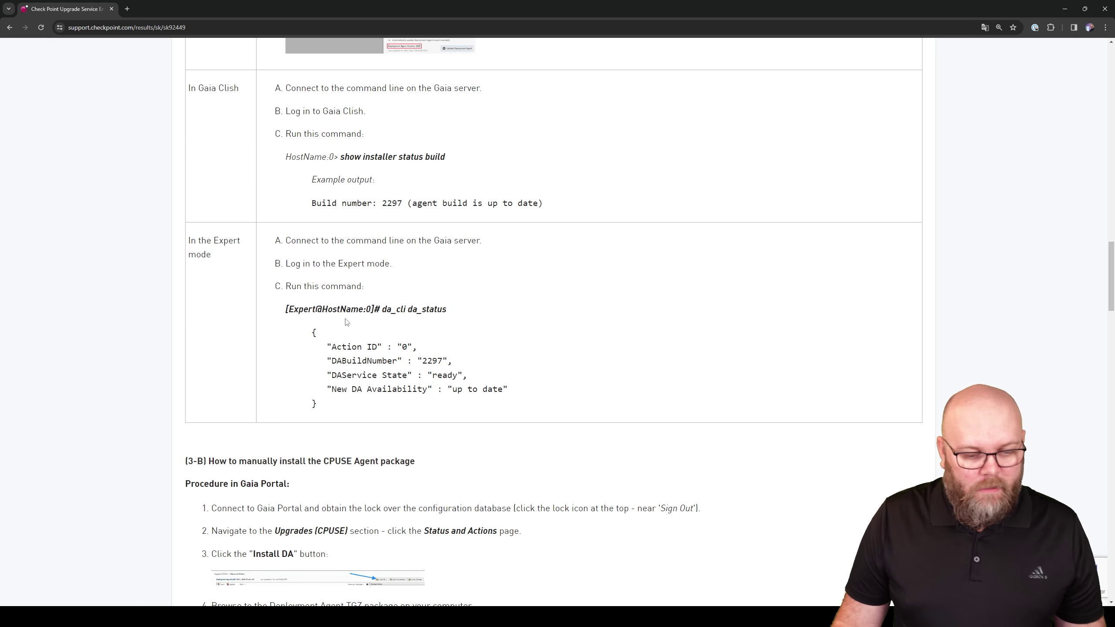
scroll(376, 300, down, 5)
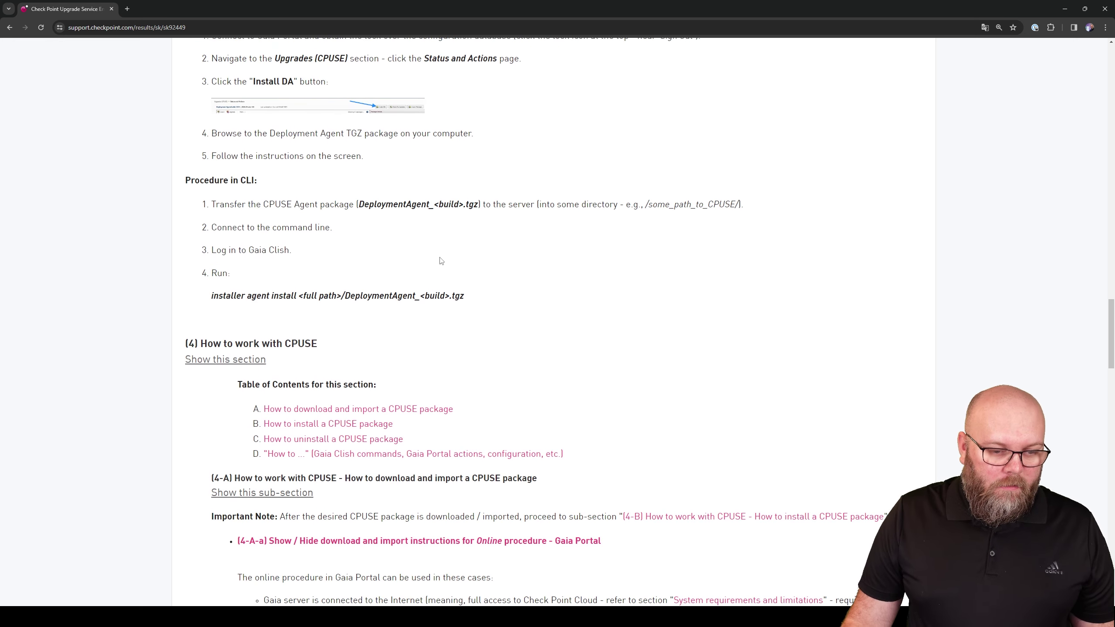
scroll(443, 261, up, 4)
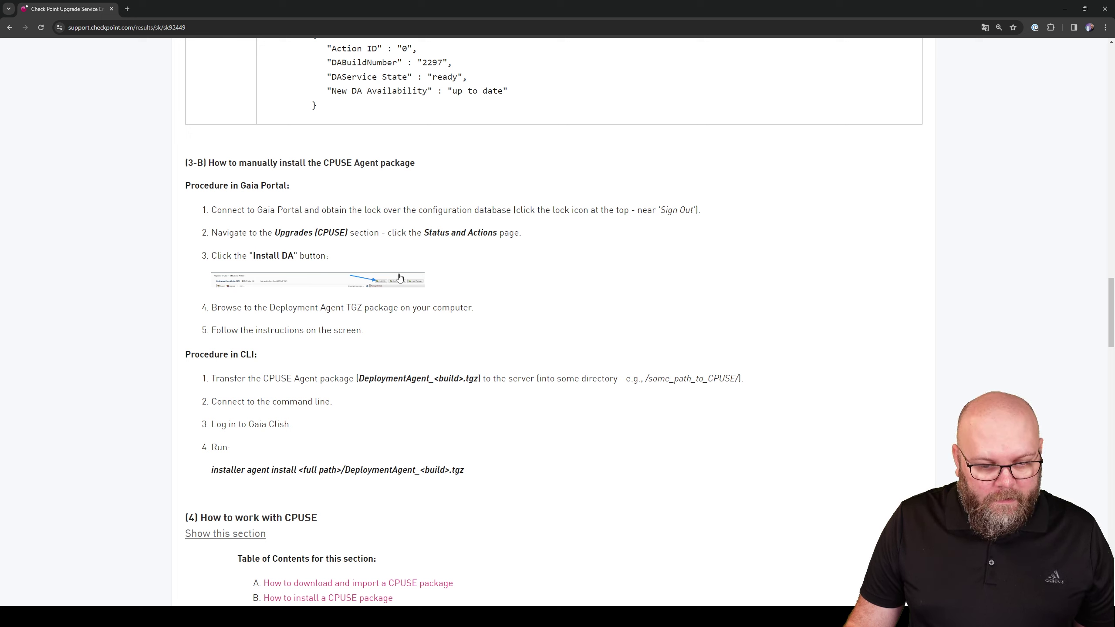
drag(380, 328, 193, 190)
click(400, 338)
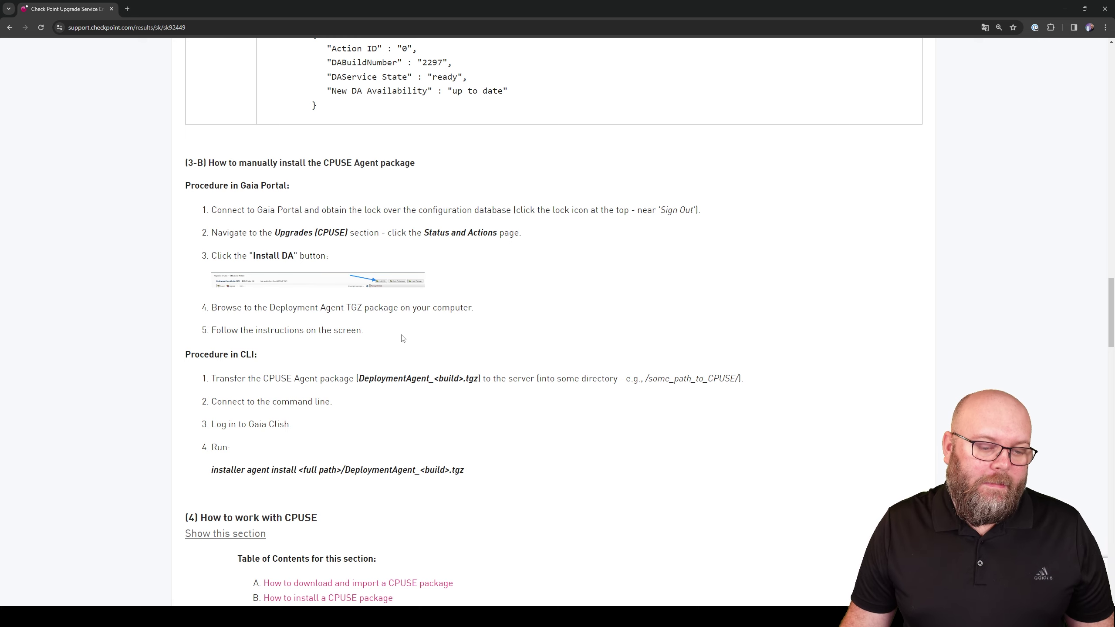
scroll(402, 338, down, 2)
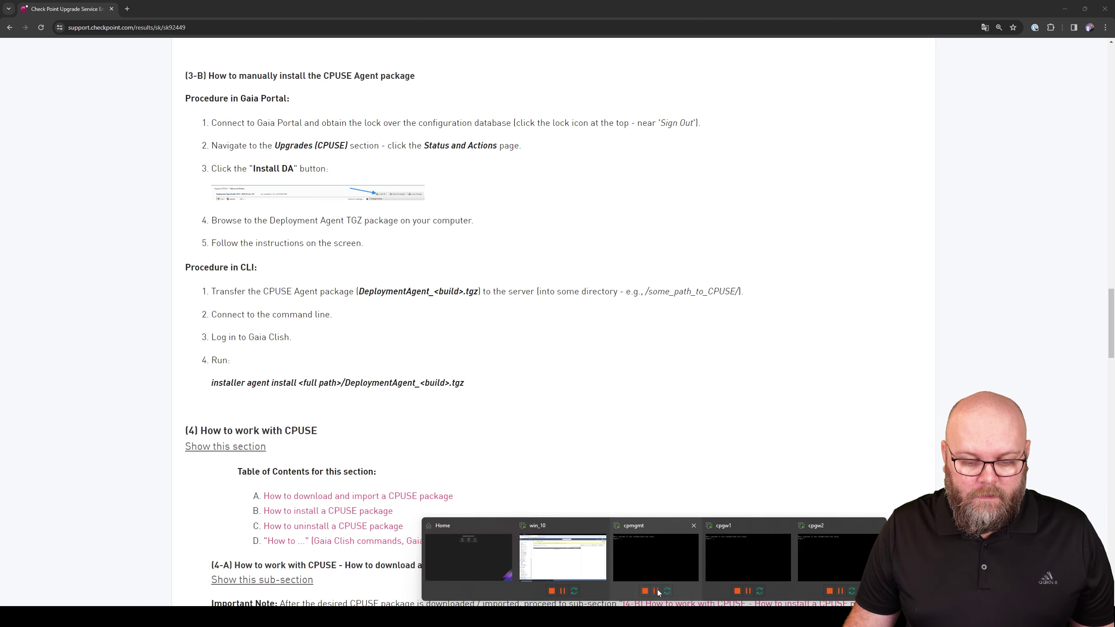
click(590, 558)
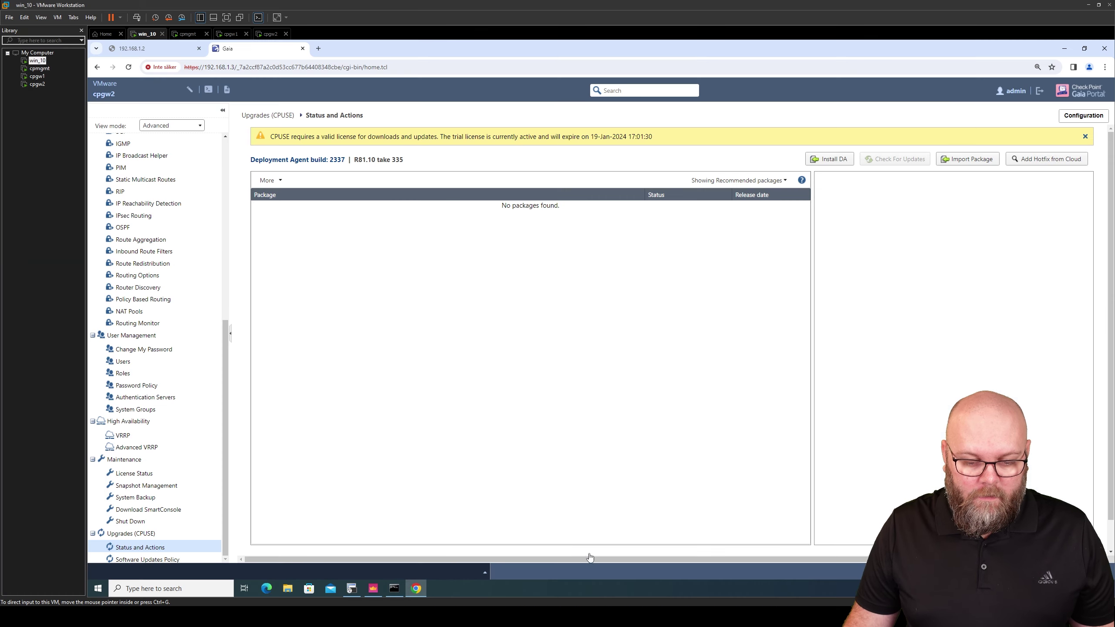
Launch WinSCP, dismiss the new-version notice, and set the file protocol to SCP
click(98, 589)
text(win)
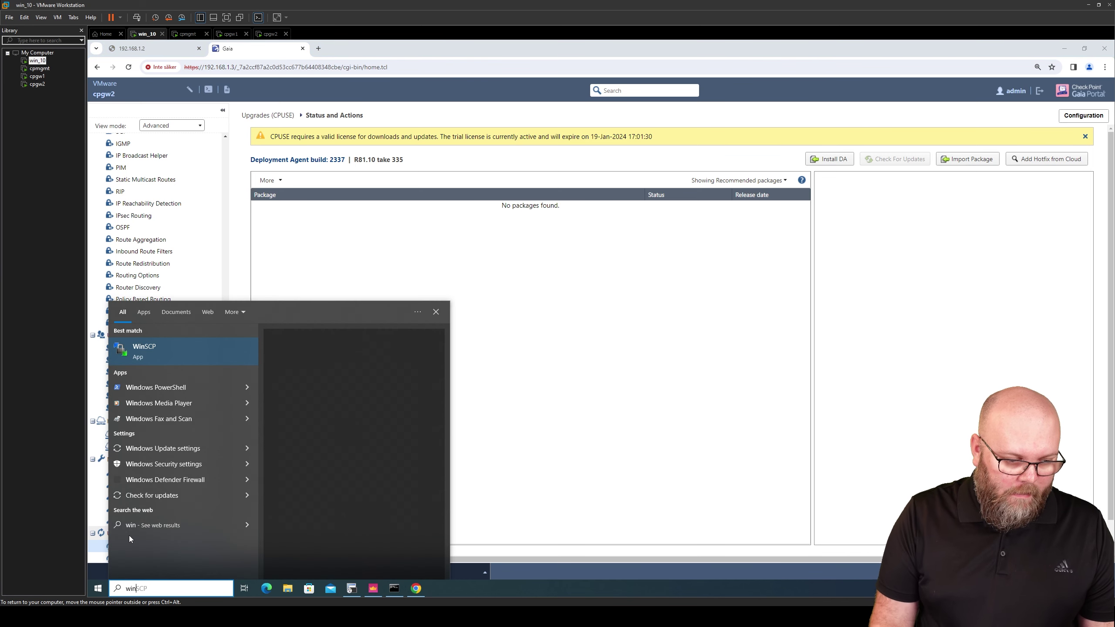
key(Return)
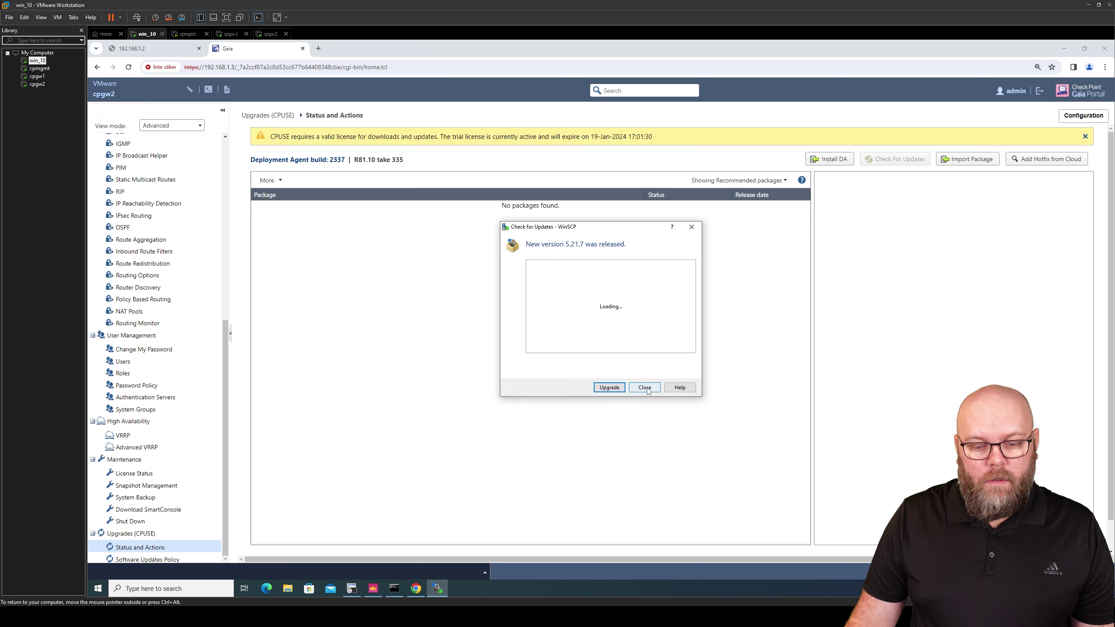
click(644, 386)
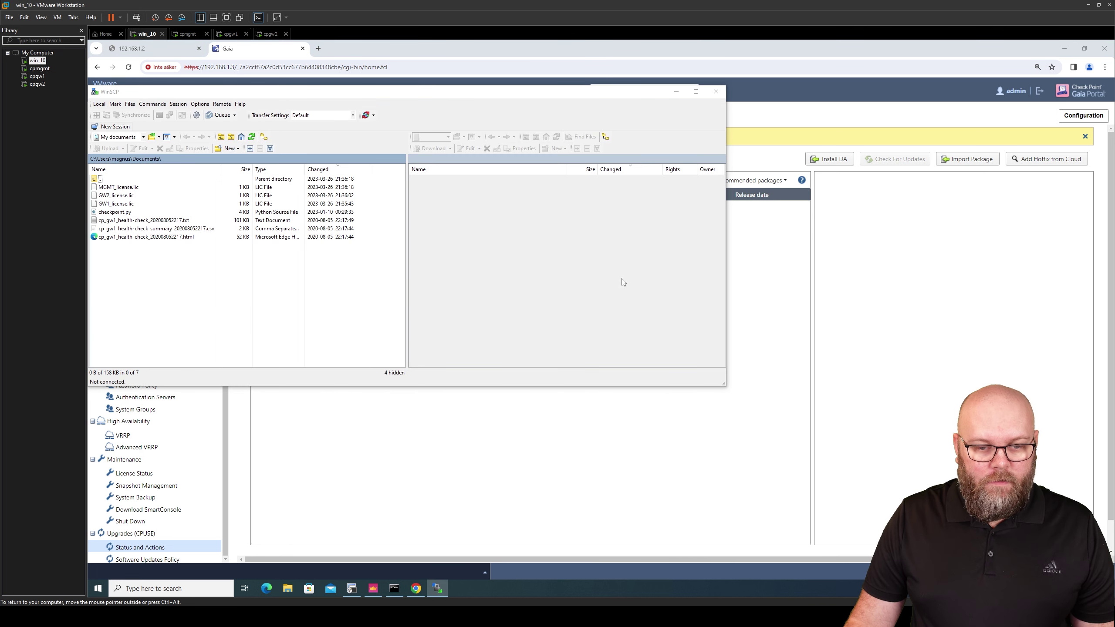
click(434, 186)
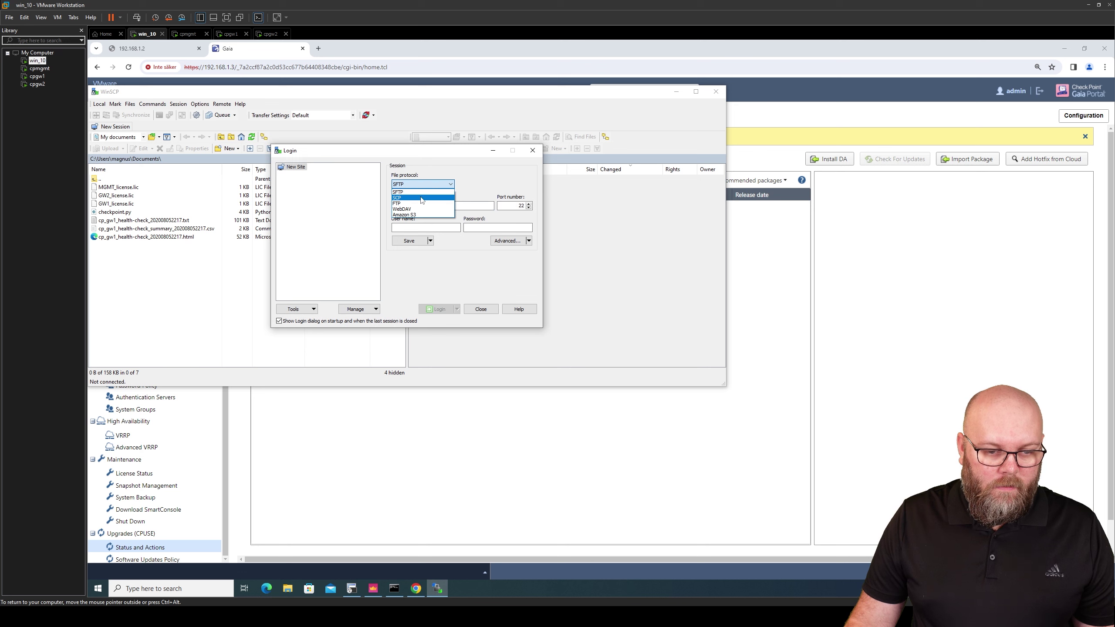
click(433, 197)
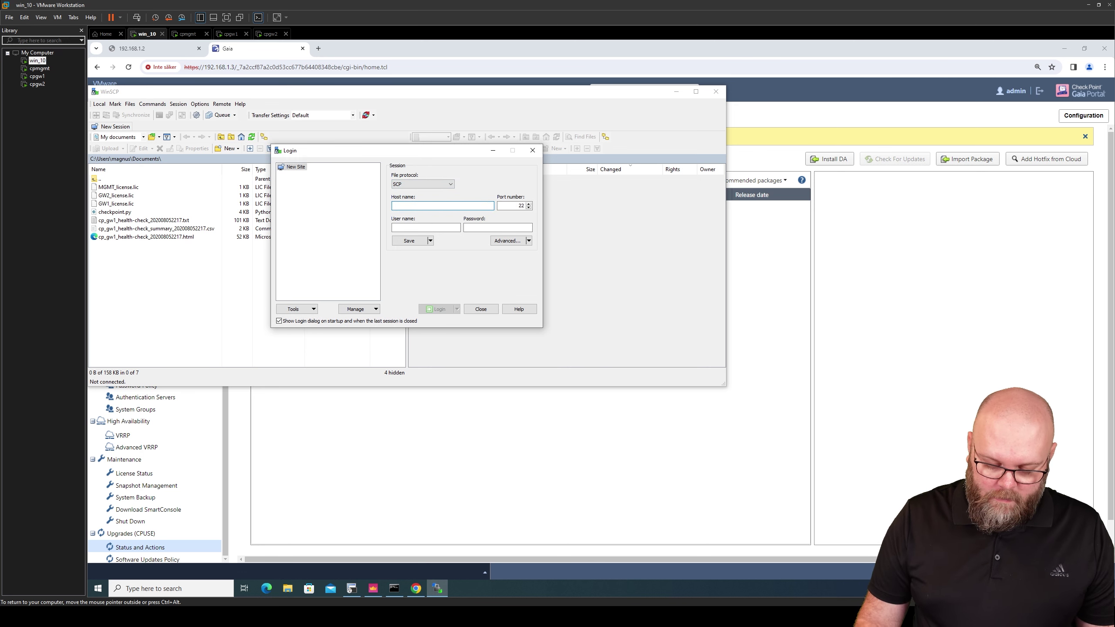
Log in to 192.168.1.2 as admin, accepting the host key, and hit the incompatible-shell error
text(192.168.1.2)
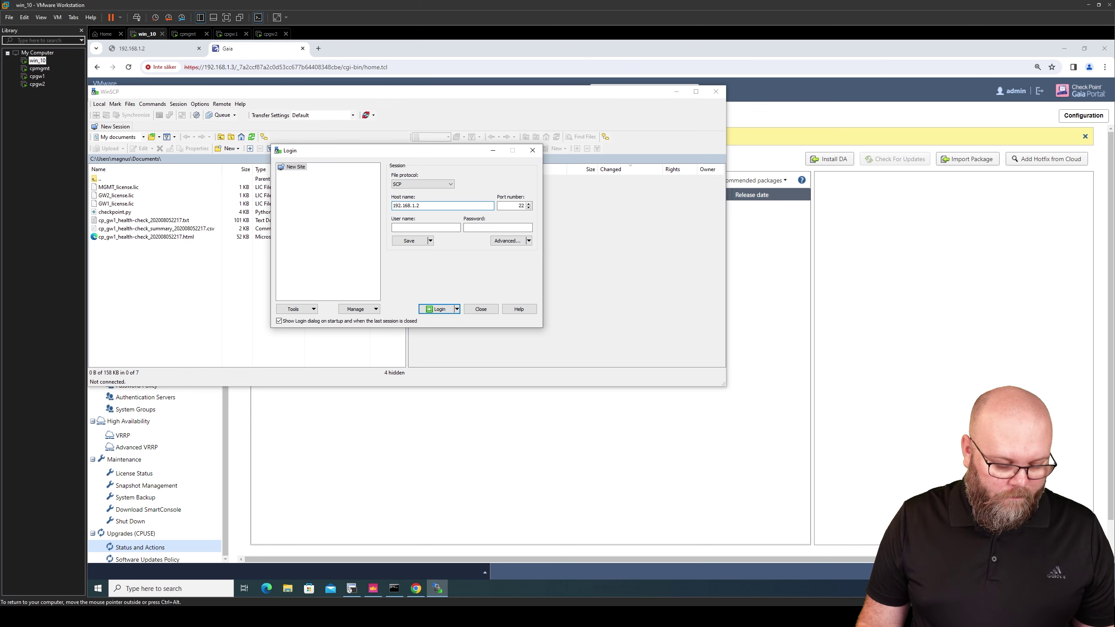
key(Tab)
key(Tab)
text(admi)
key(Return)
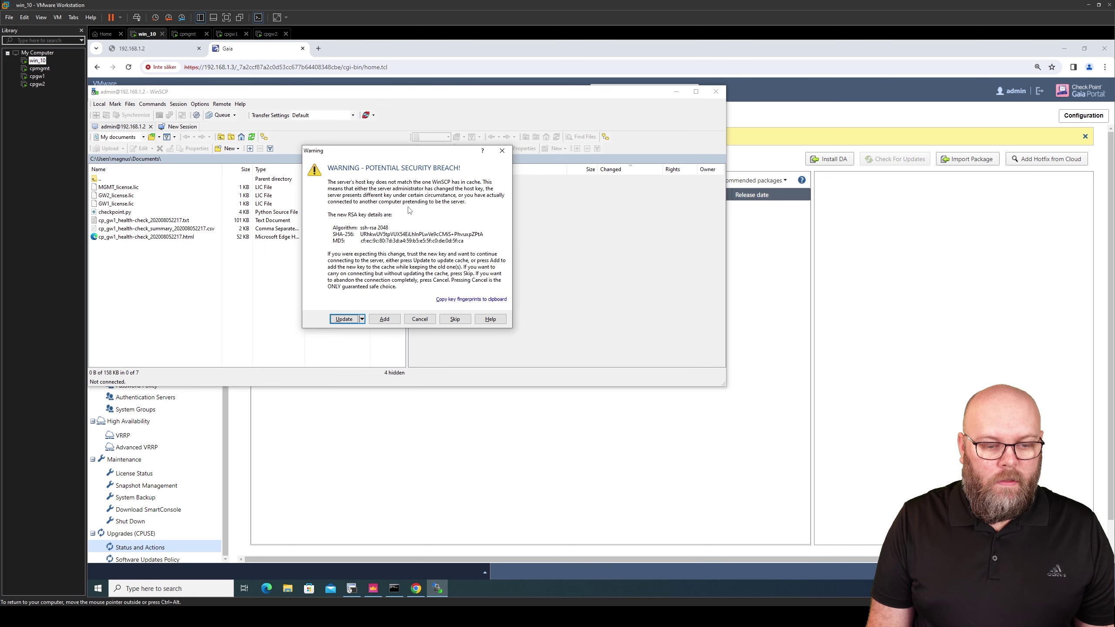
click(347, 319)
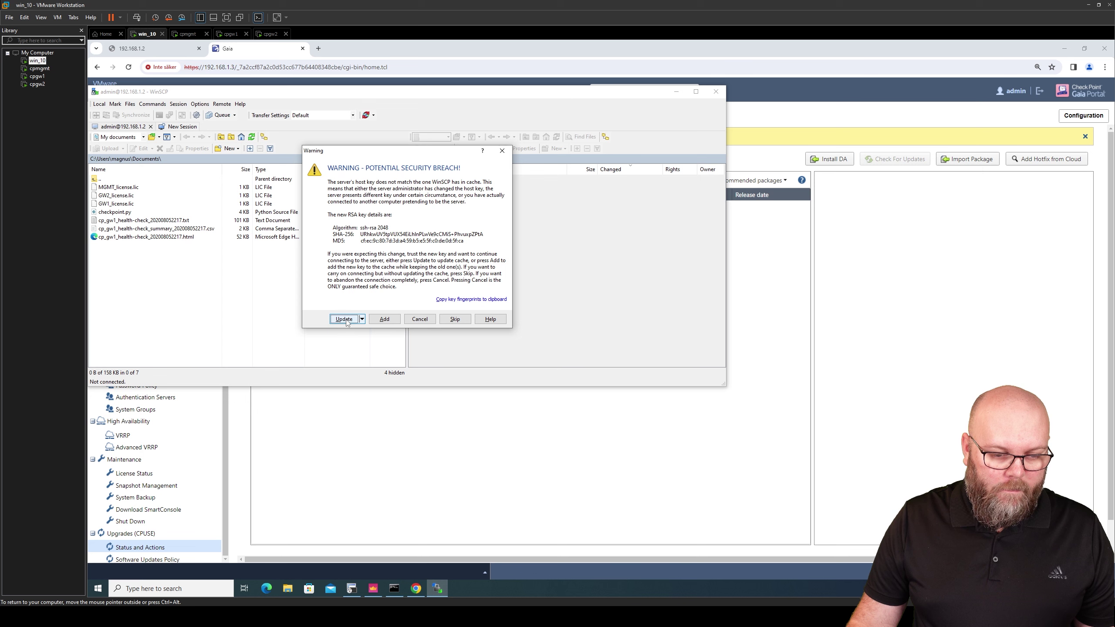
click(423, 292)
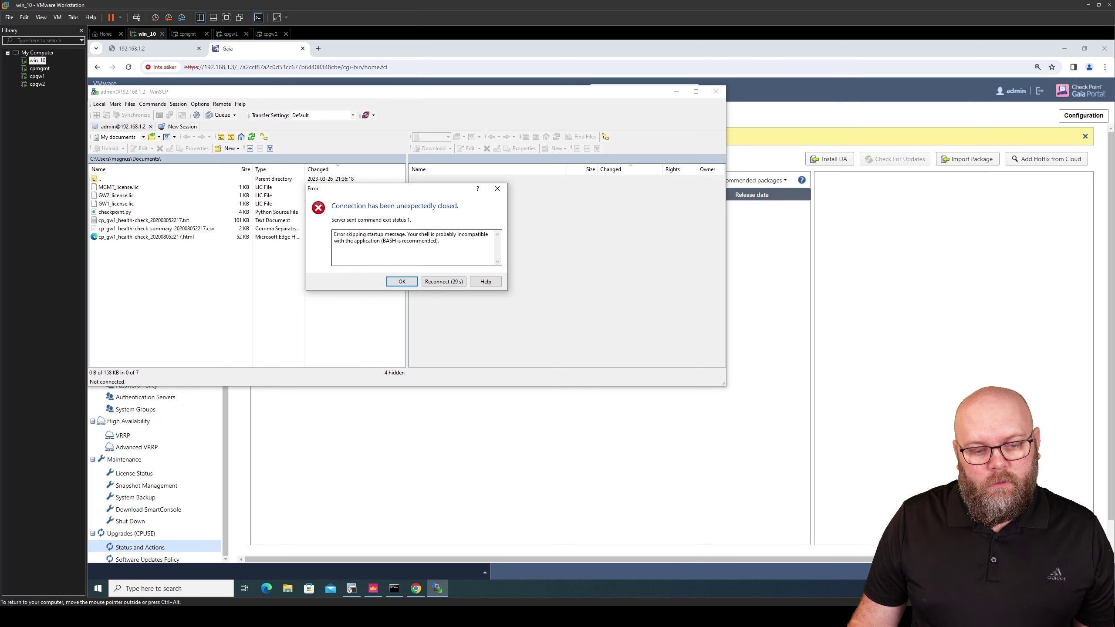
key(Tab)
click(416, 250)
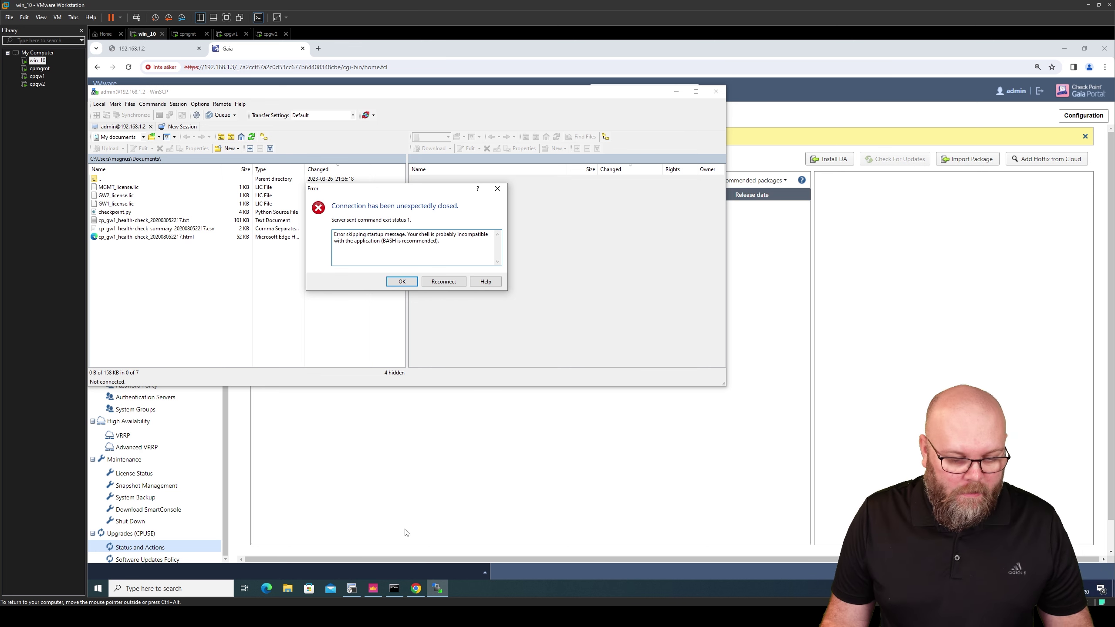
click(352, 589)
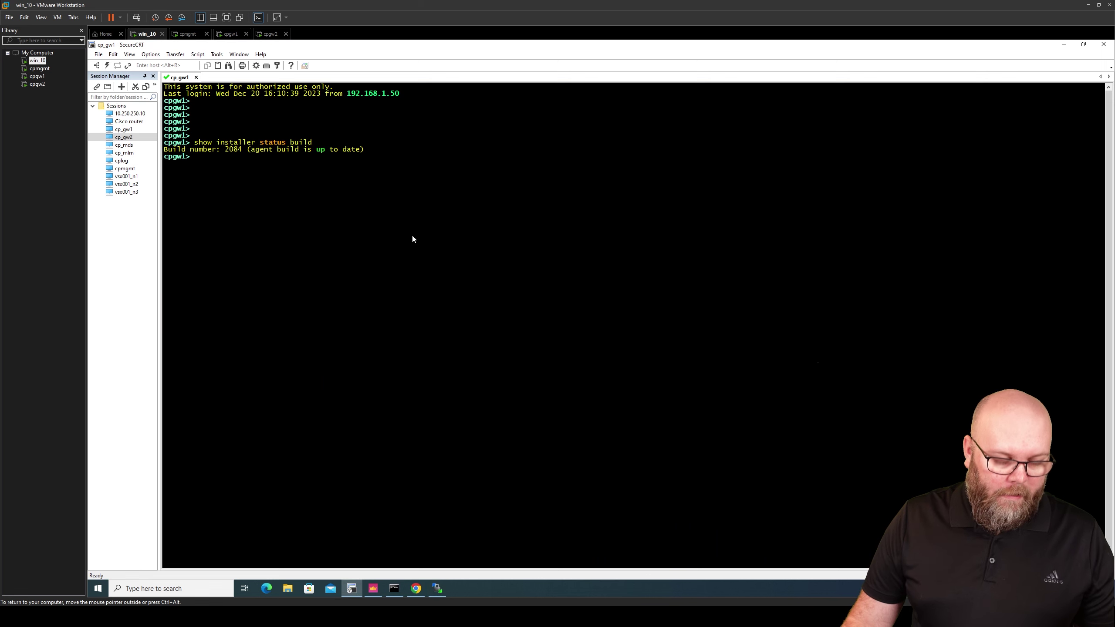
Define an expert password on cpgw1 with set expert-password, entering it twice
text(expert)
key(Return)
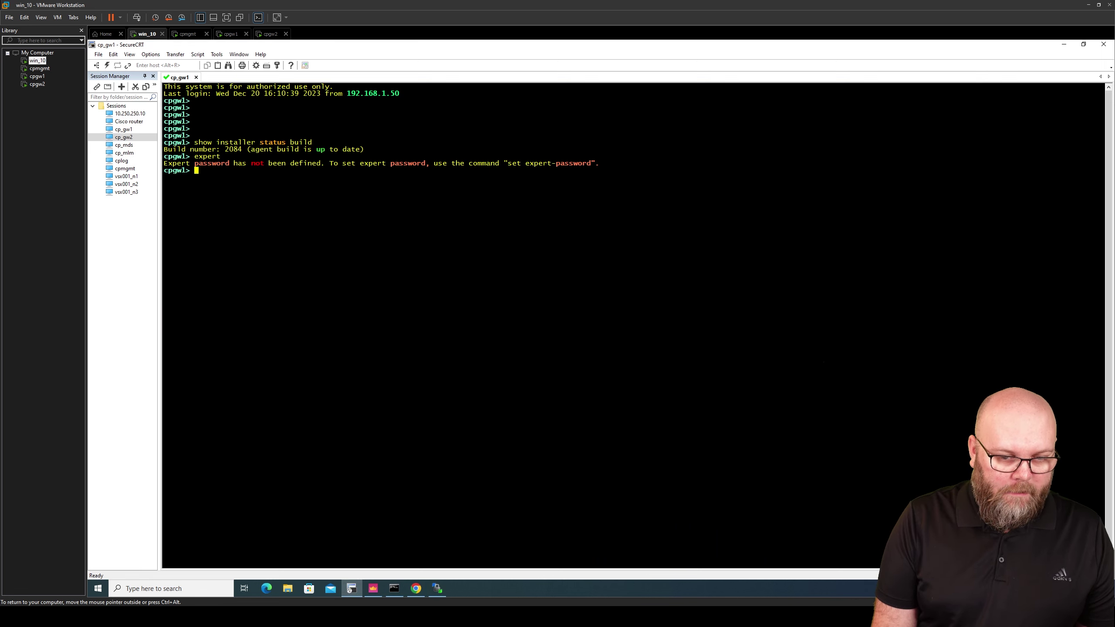
text(set exper)
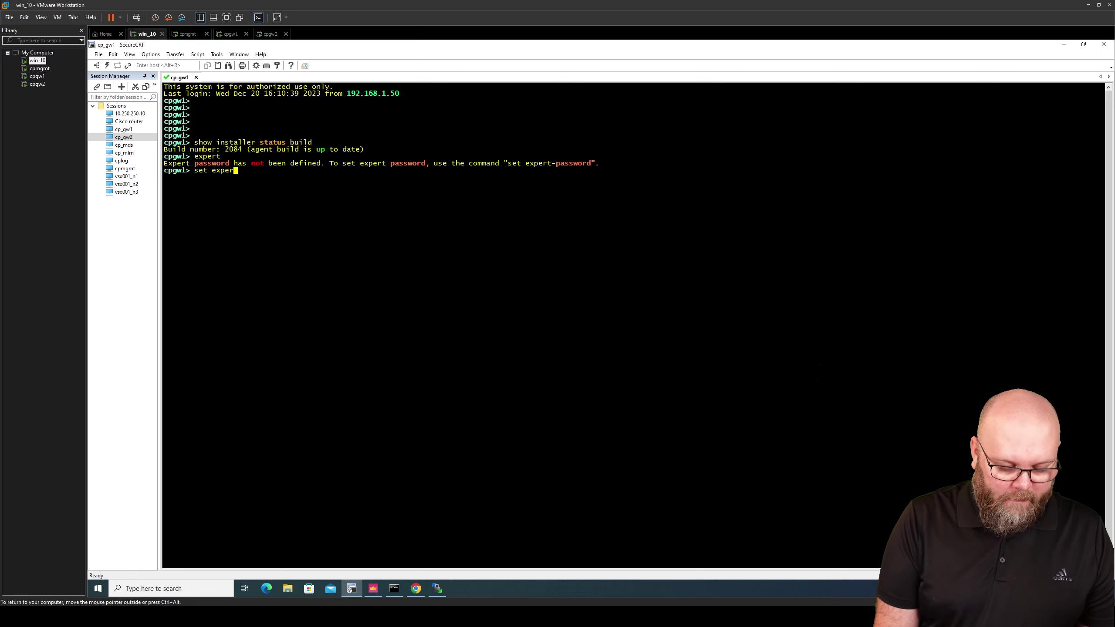
text(t-password)
key(Return)
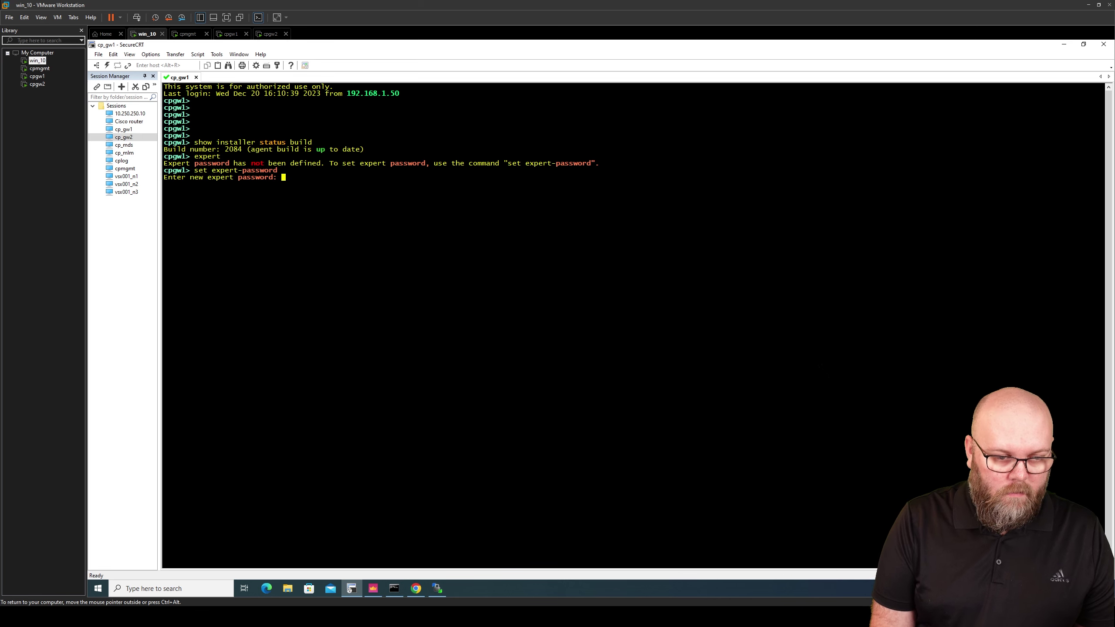
key(Return)
key(Return)
key(Return)
text(expert)
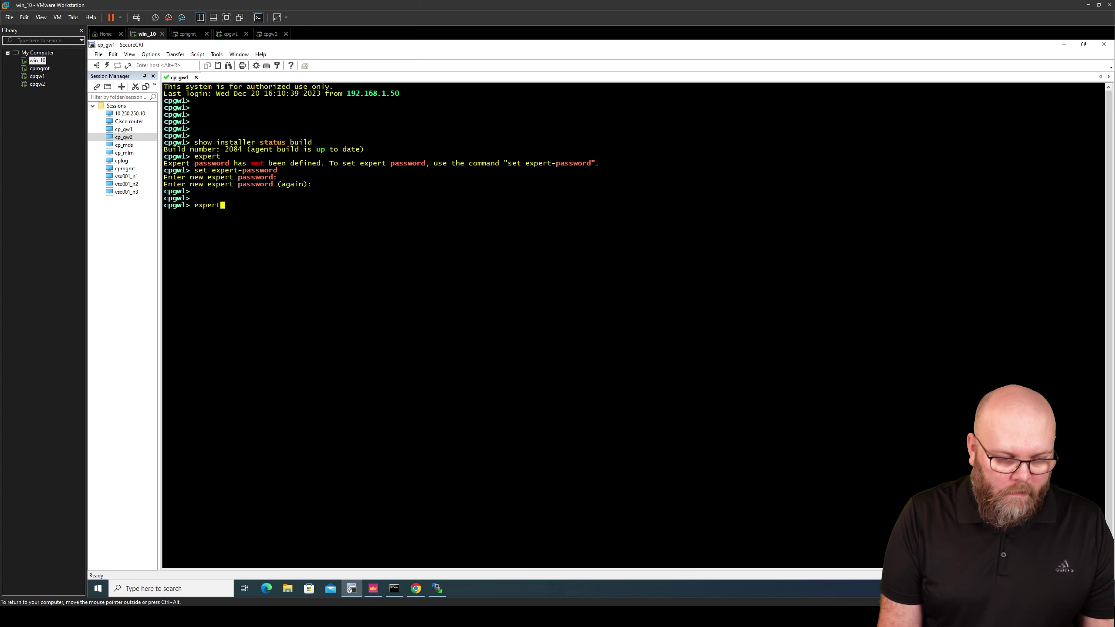
key(Return)
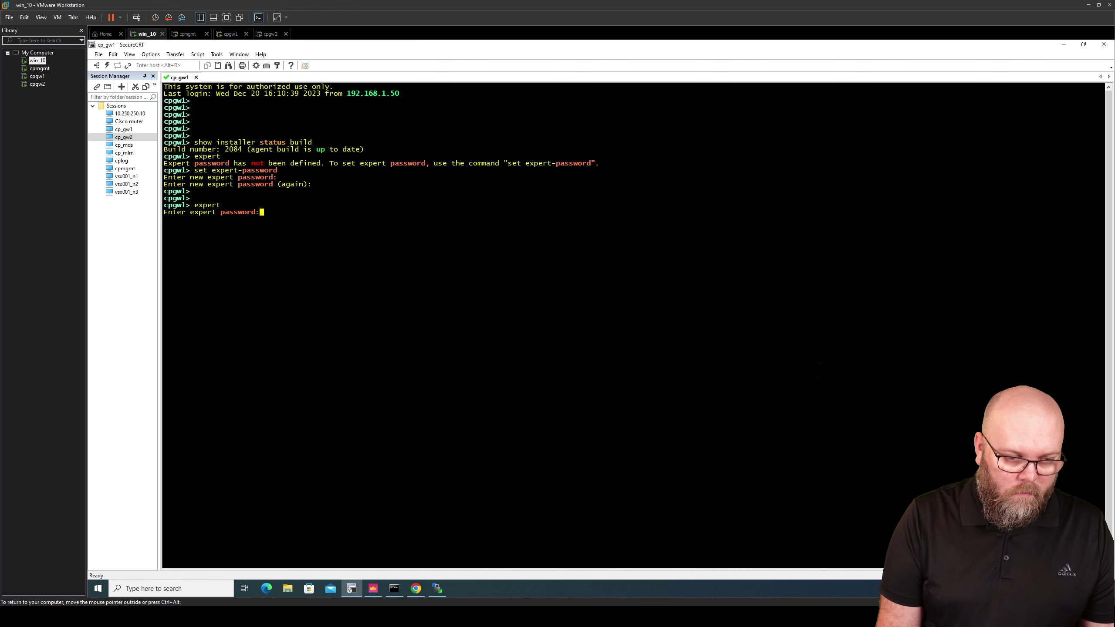
Enter Expert mode with the expert command and password, then clear the screen
key(Return)
text(expert)
key(Return)
key(Return)
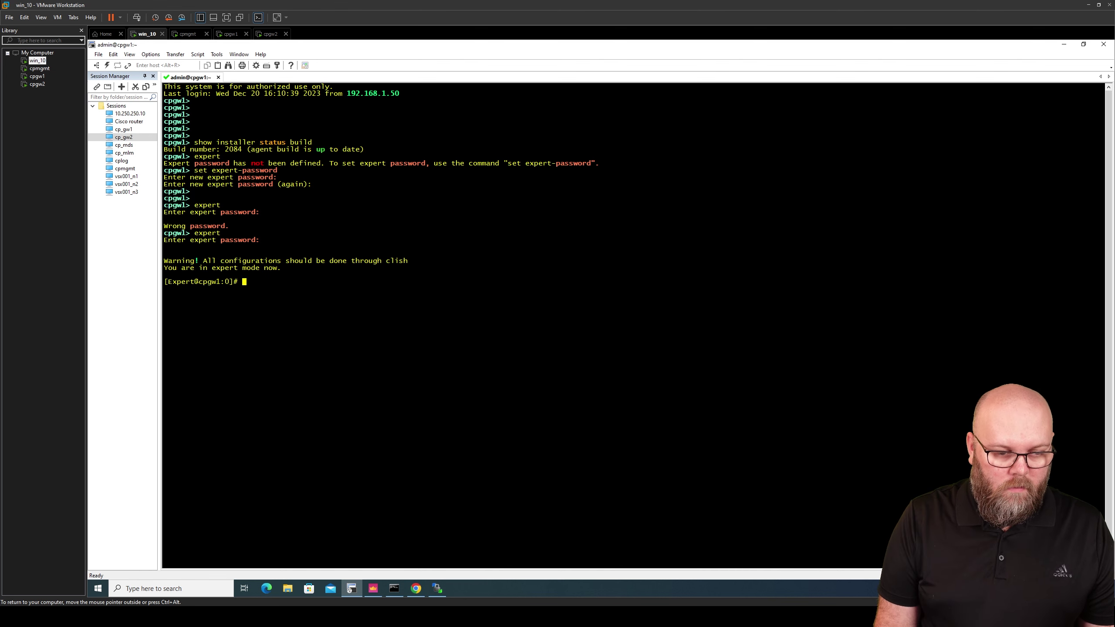
key(Return)
key(Return)
key(Return)
key(Return)
key(Return)
text(clear)
key(Return)
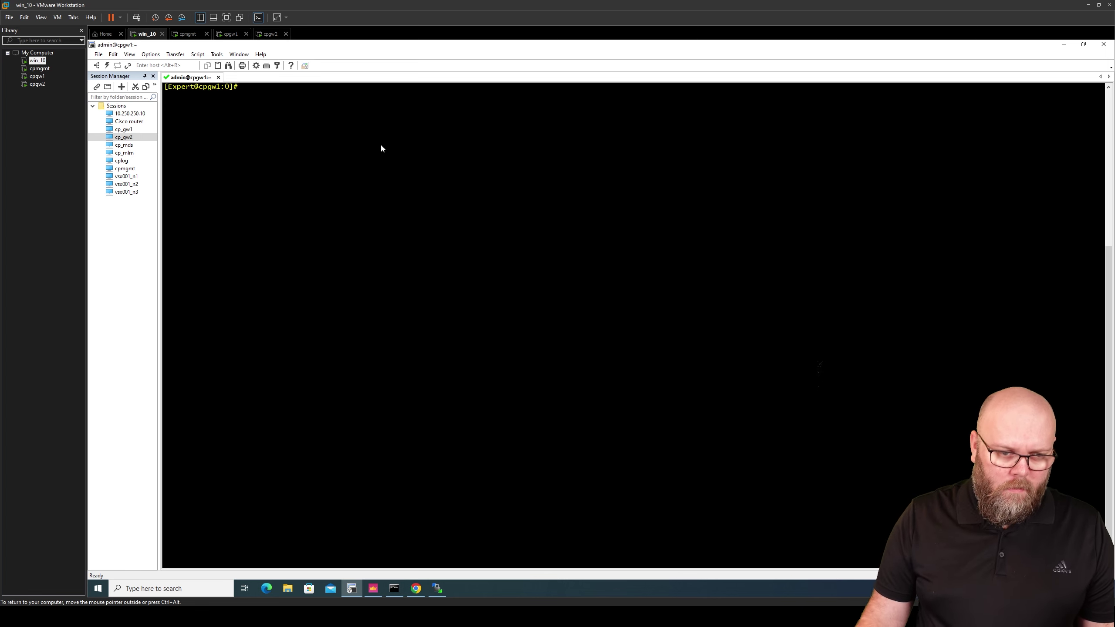
Run 'chsh --shell /bin/bash admin' on cpgw1, then exit Expert mode to the clish prompt
right_click(299, 104)
click(333, 118)
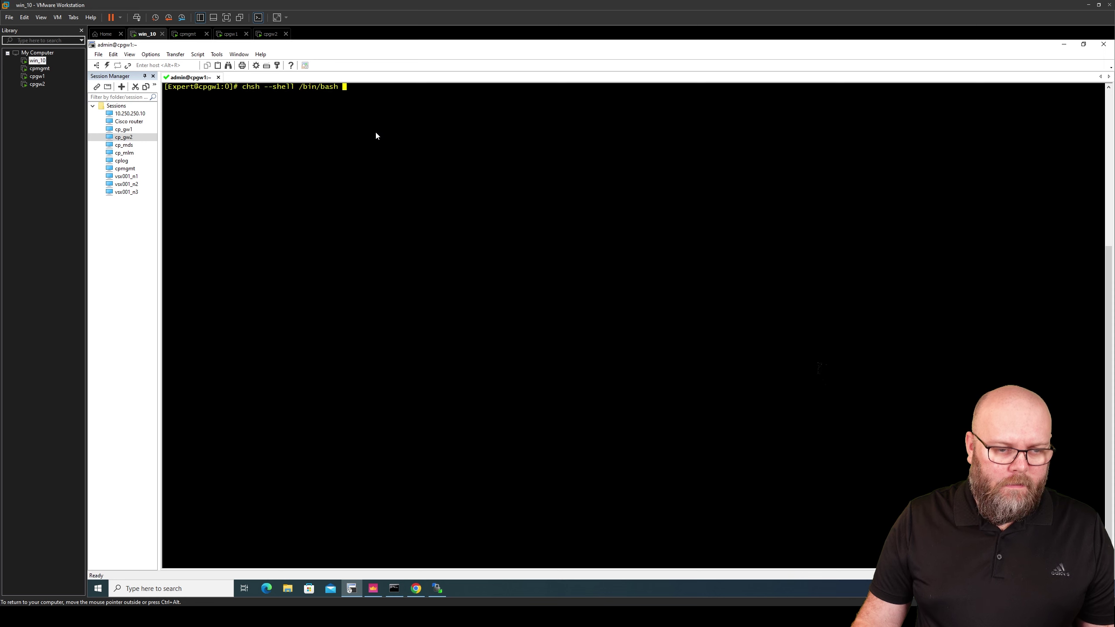
text(admin)
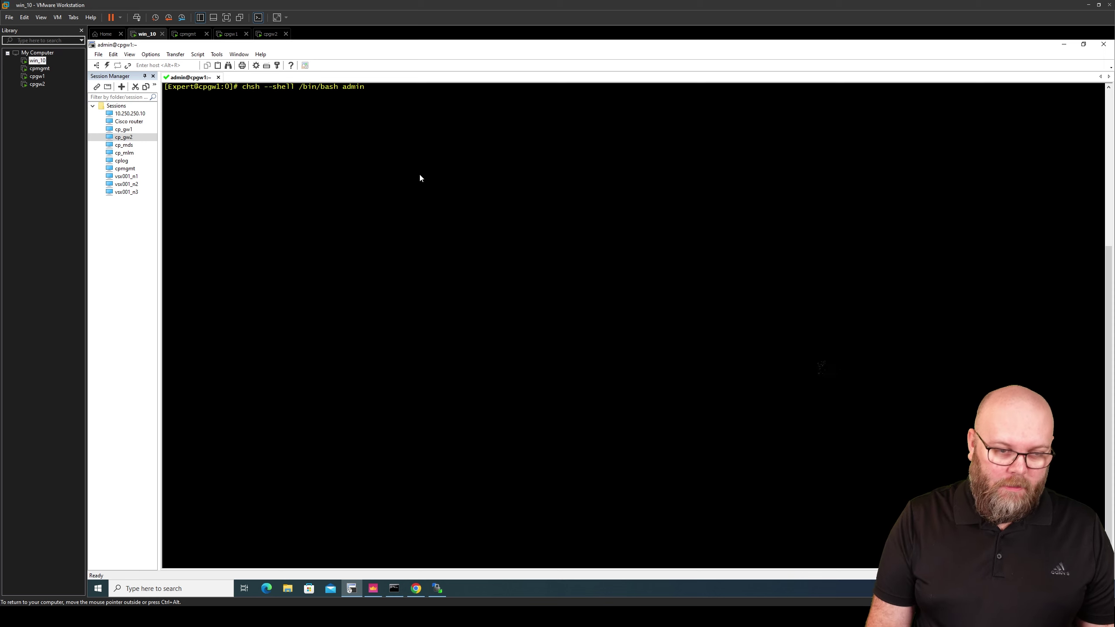
key(Return)
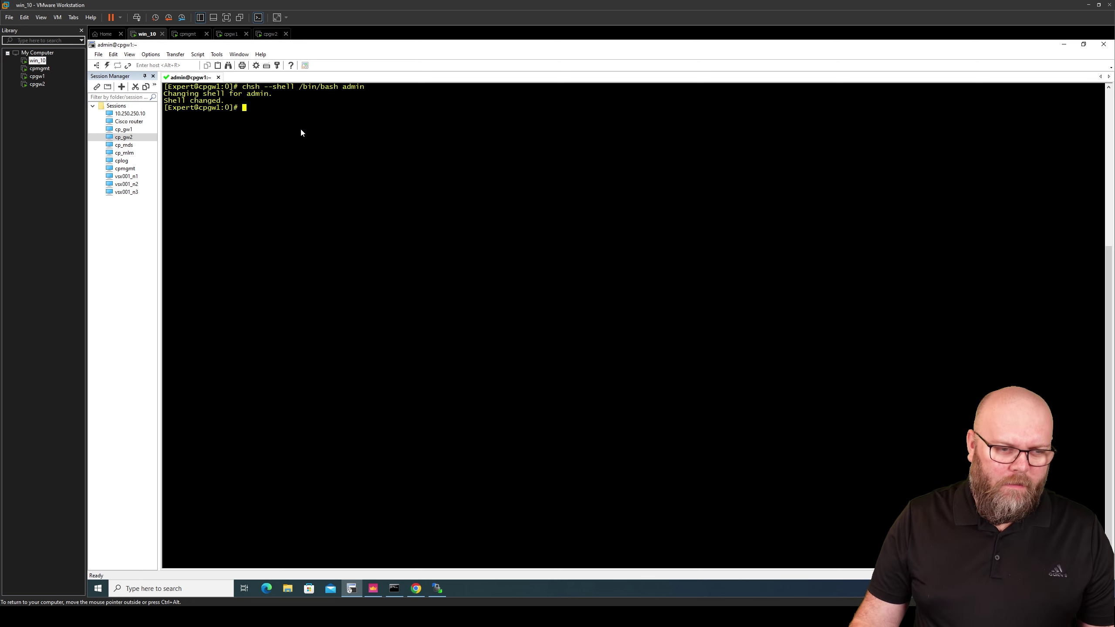
text(exit)
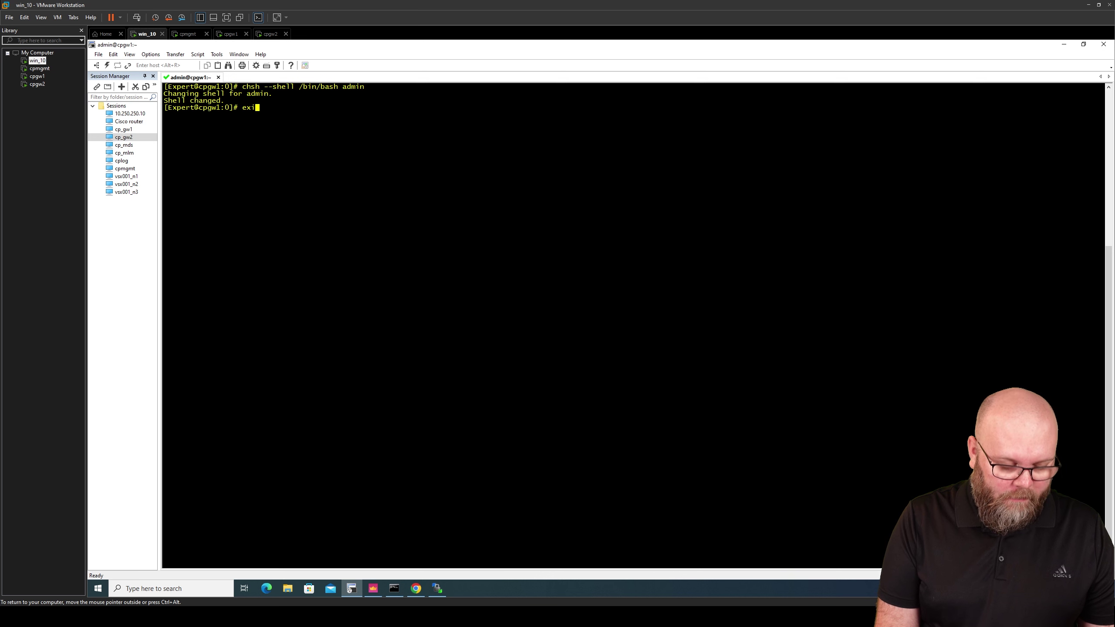
key(Return)
Run show configuration on cpgw1 and locate the 'set user admin shell /etc/cli.sh' line
text(show configu)
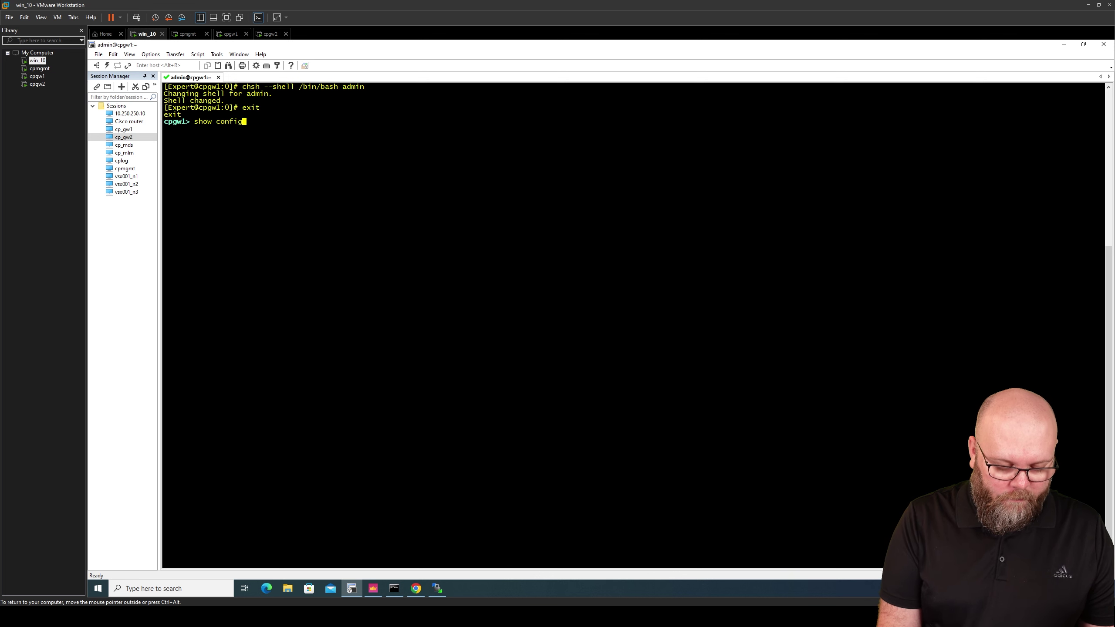
key(Tab)
key(Return)
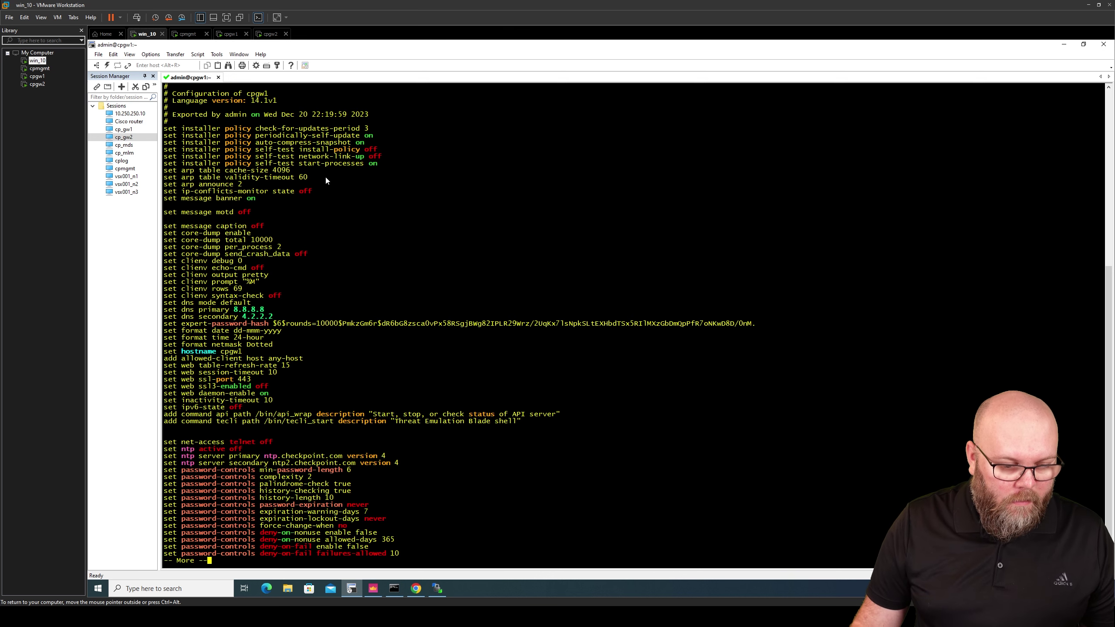
key(space)
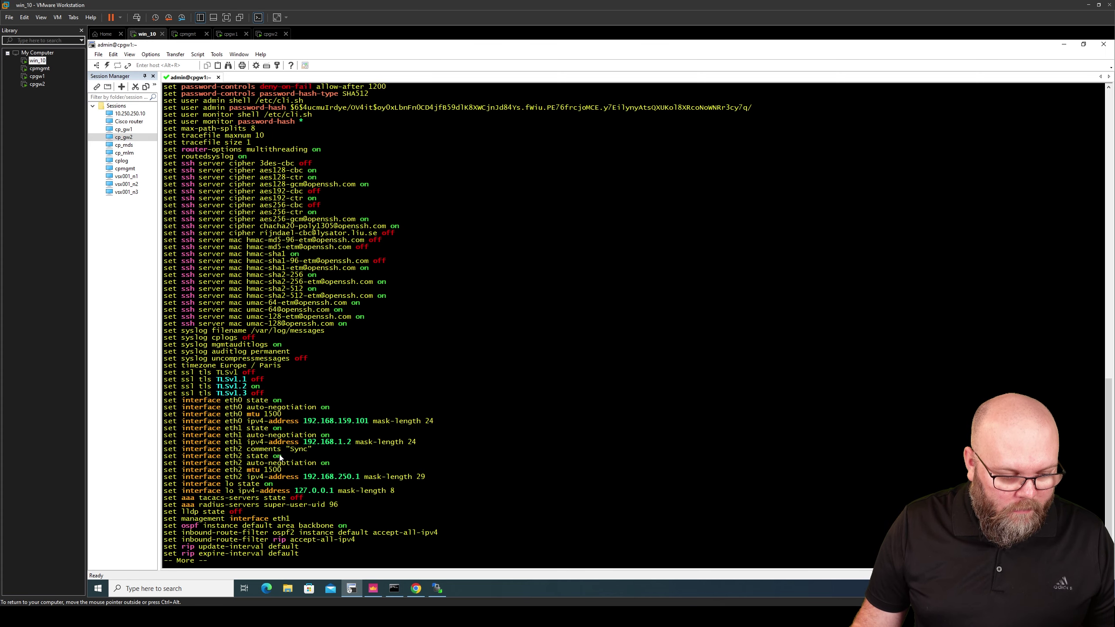
key(space)
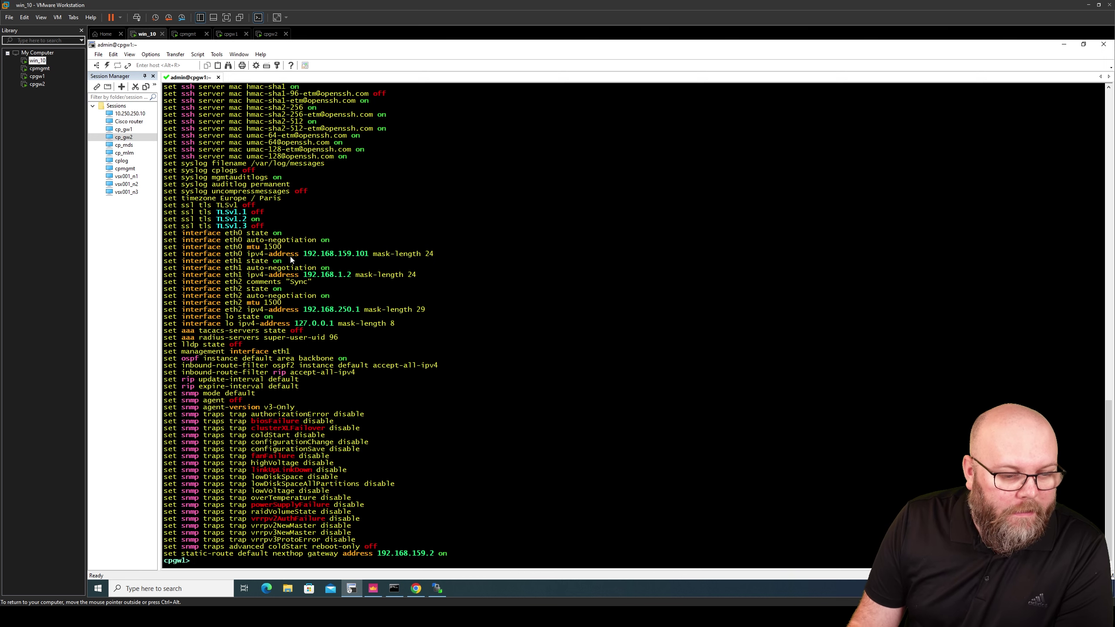
scroll(303, 320, up, 6)
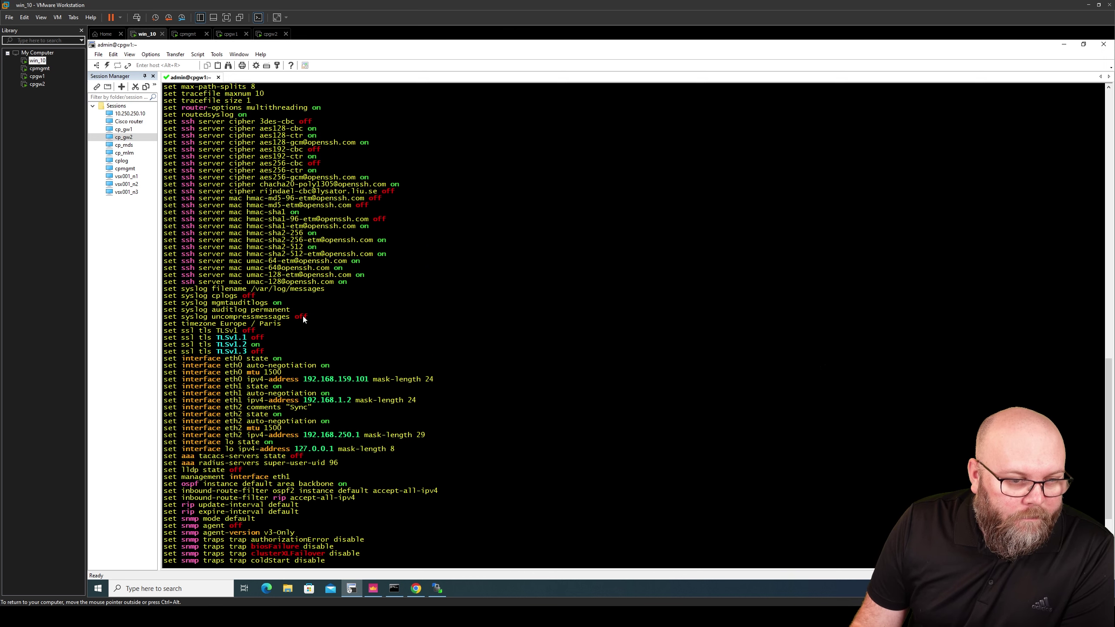
scroll(302, 319, up, 6)
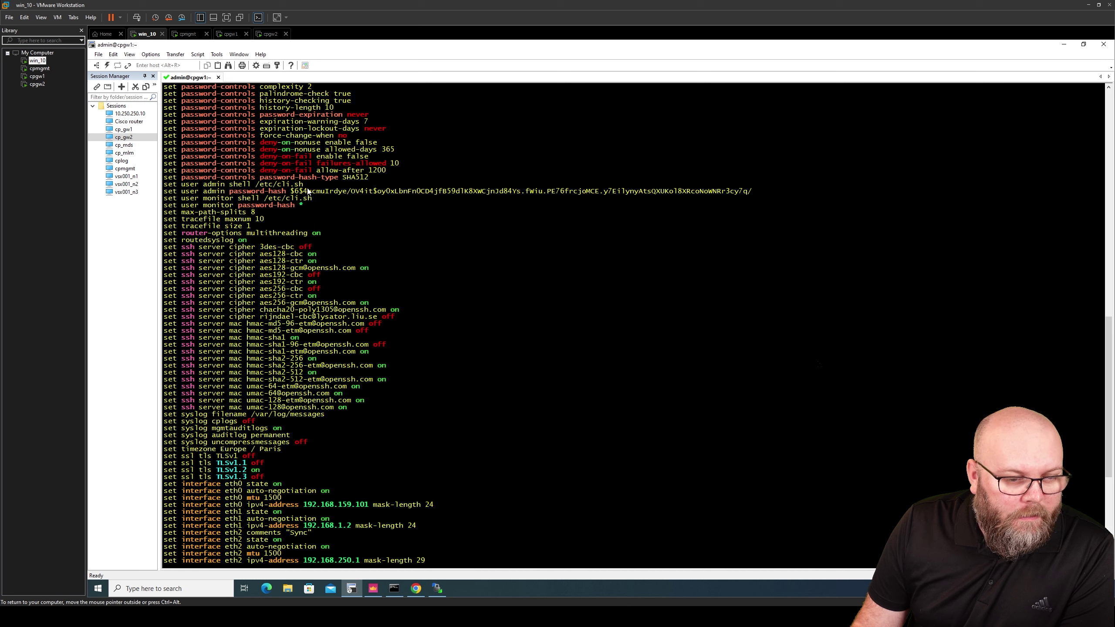
drag(302, 186, 171, 189)
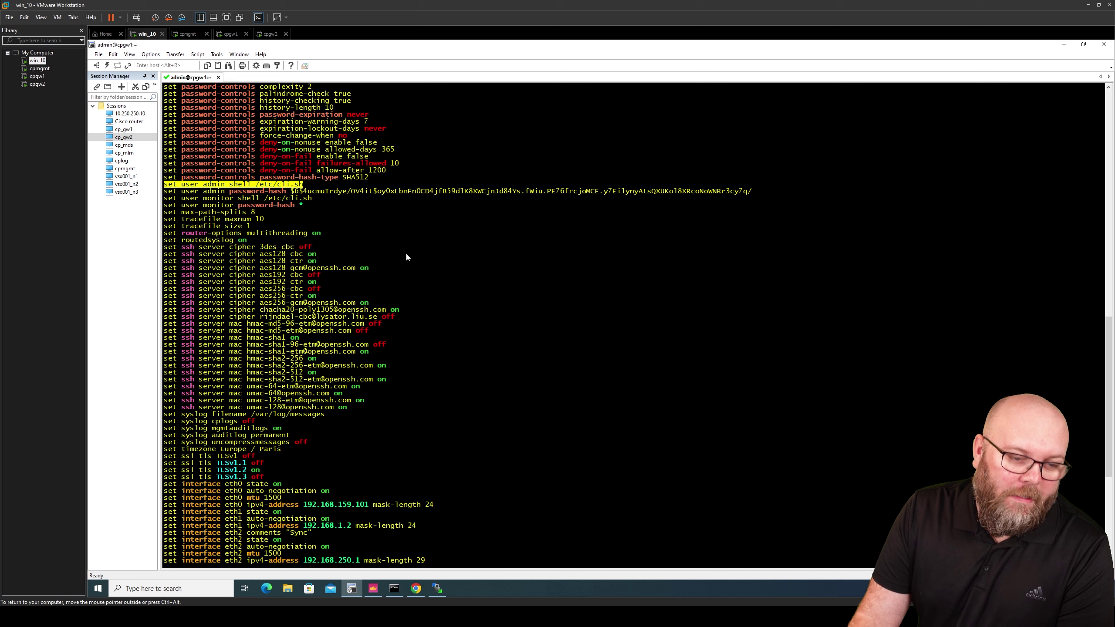
click(384, 263)
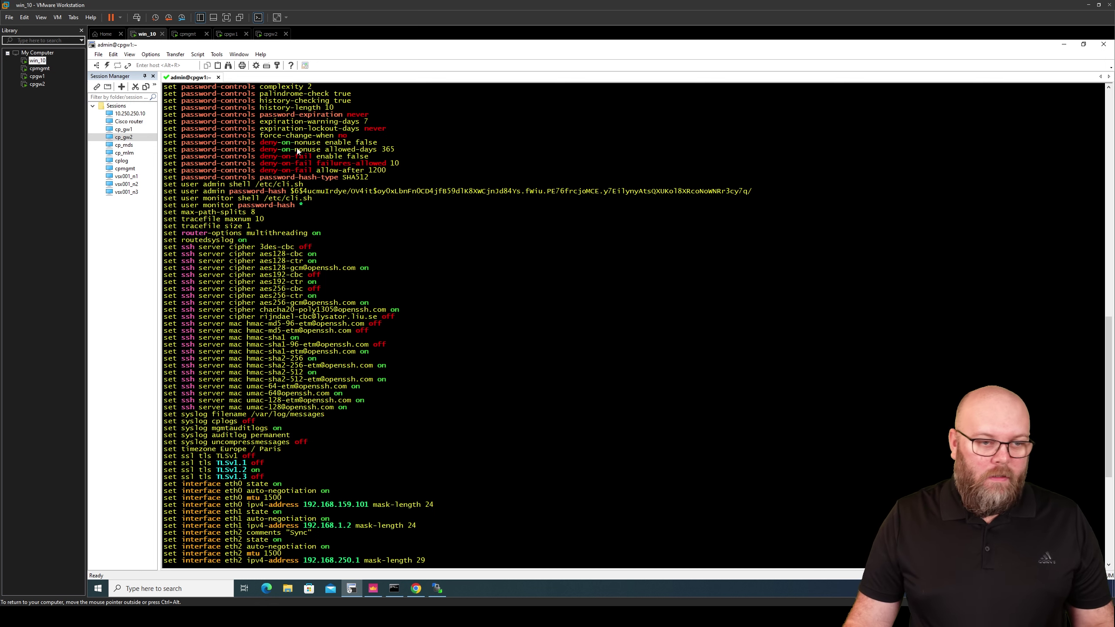
click(436, 587)
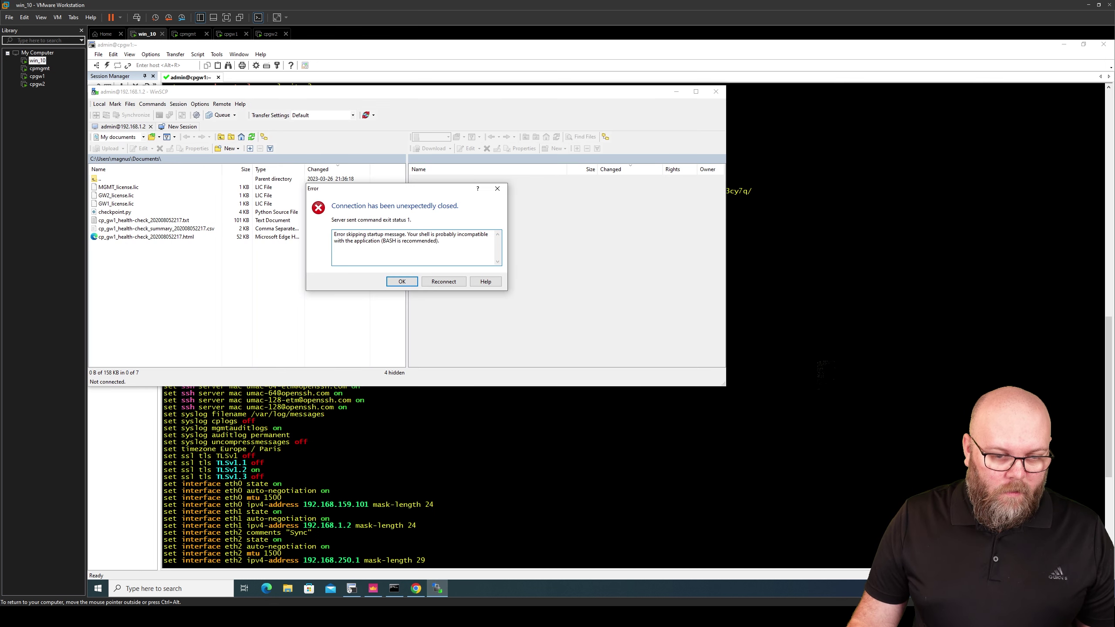
Reconnect WinSCP to 192.168.1.2 so it lists /home/admin, then get a fresh cpgw1 prompt in SecureCRT
click(444, 282)
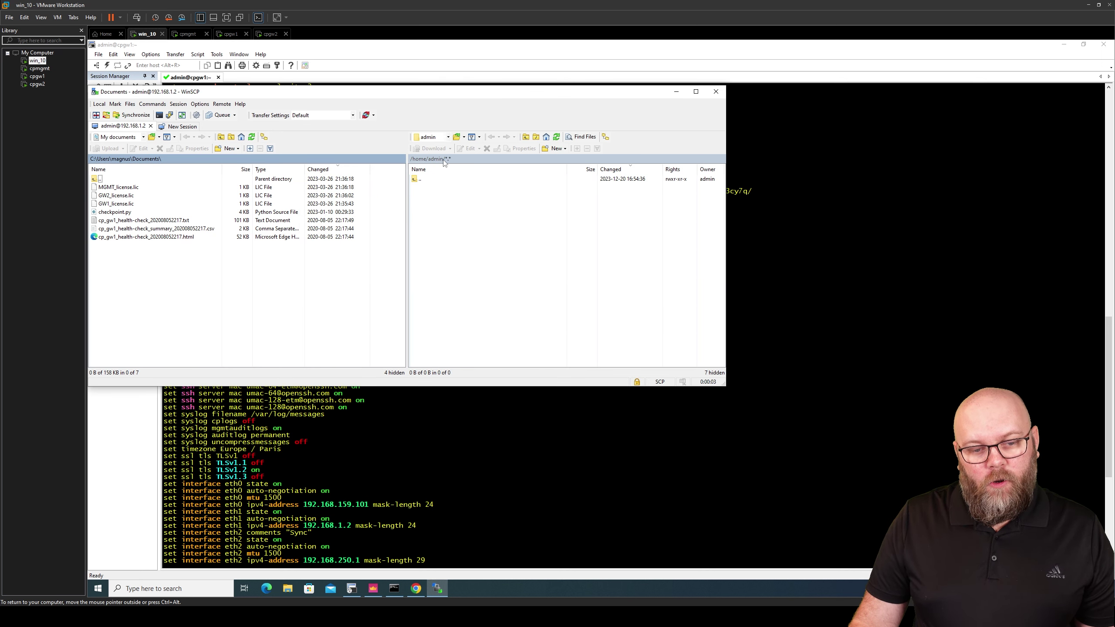
click(526, 449)
key(Return)
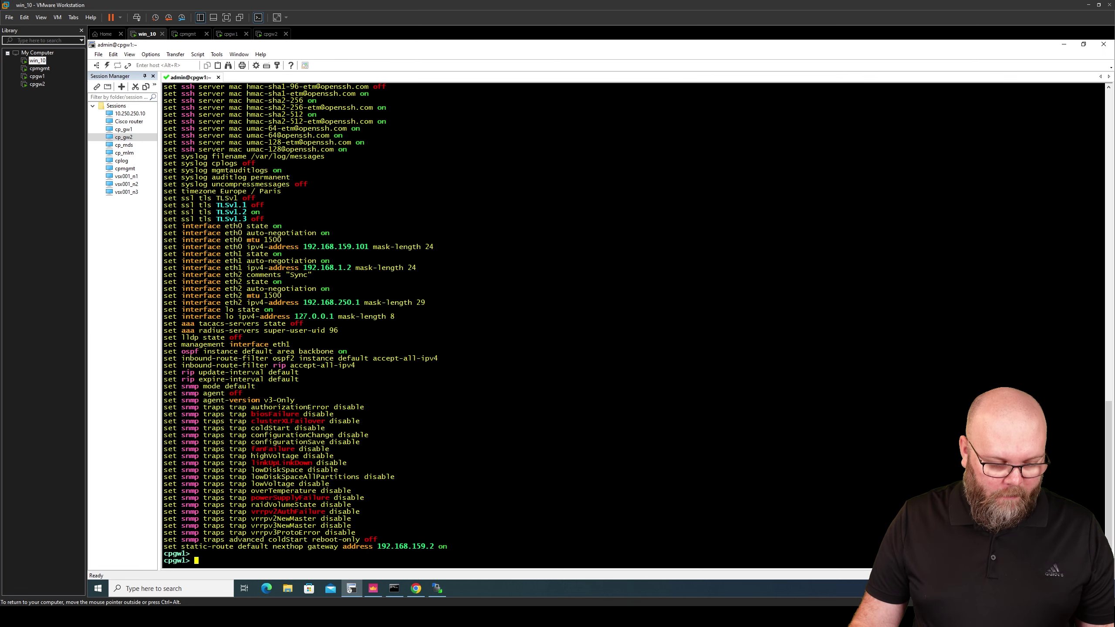
Enter the Expert shell on cpgw1, clear the screen and print the working directory
text(expert)
key(Return)
key(Return)
key(Return)
key(Return)
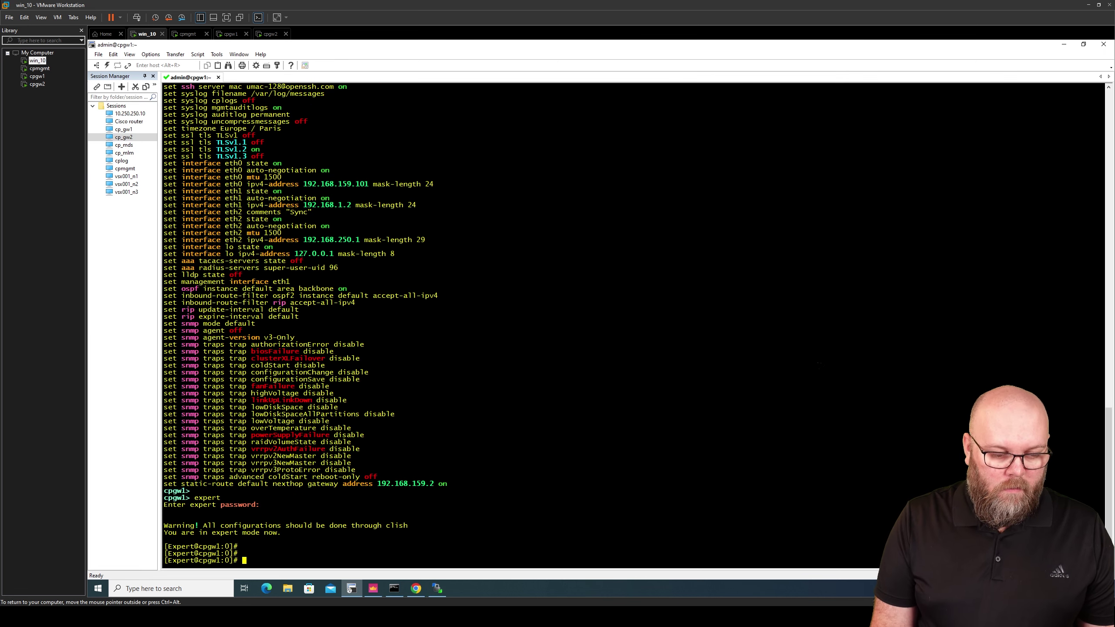
key(Return)
text(clear)
key(Return)
text(pw)
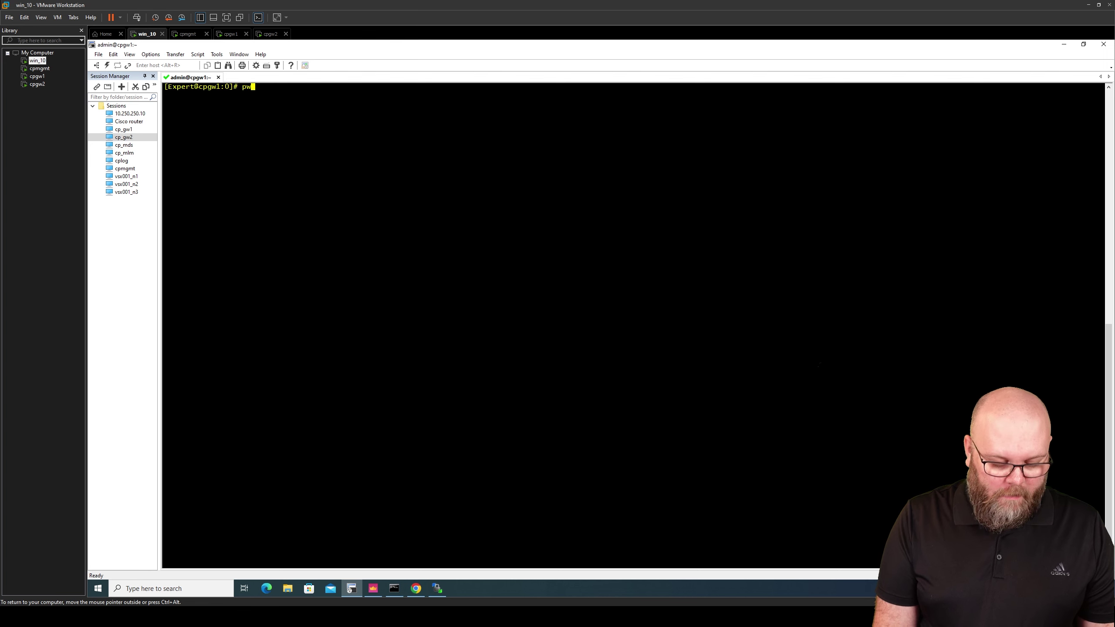
text(d)
key(Return)
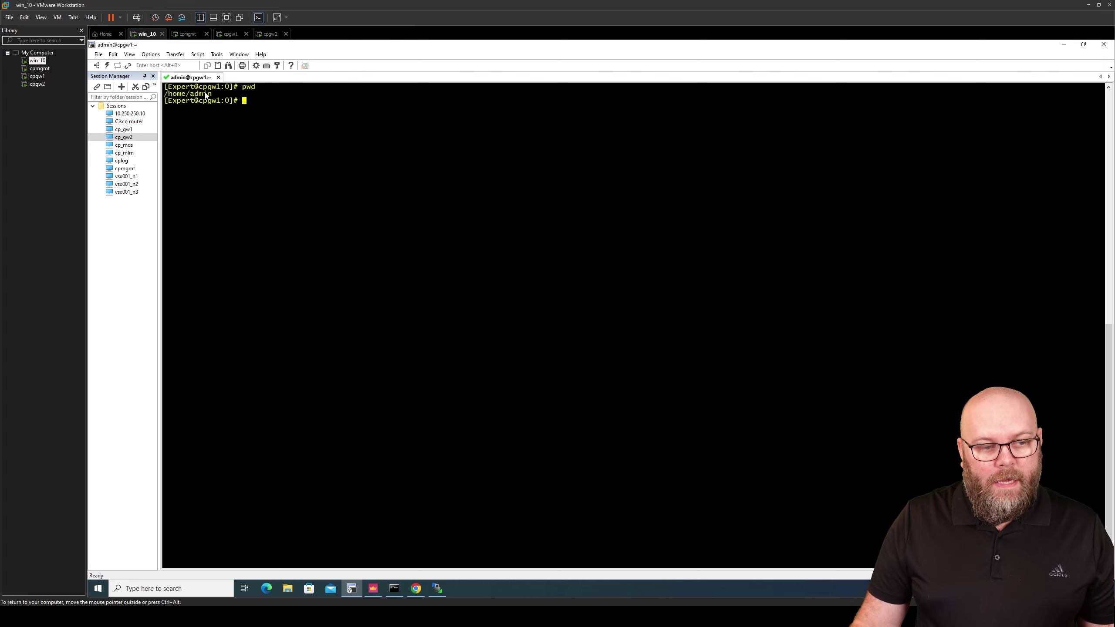
Navigate WinSCP's remote panel from /home/admin up to the gateway's root folder
click(438, 589)
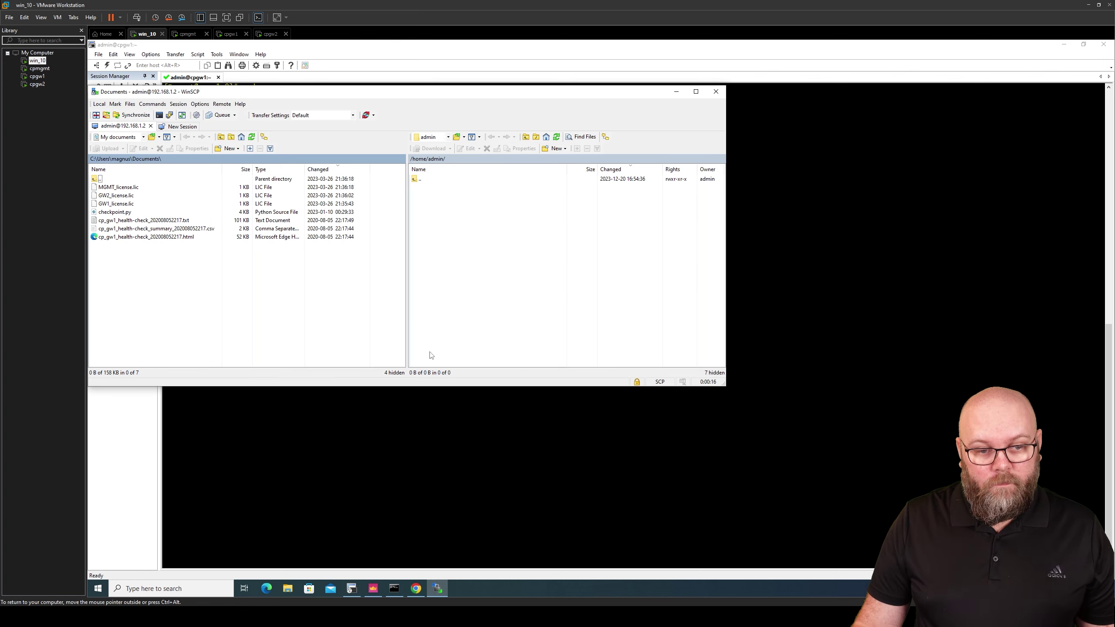
drag(441, 88, 678, 138)
double_click(663, 228)
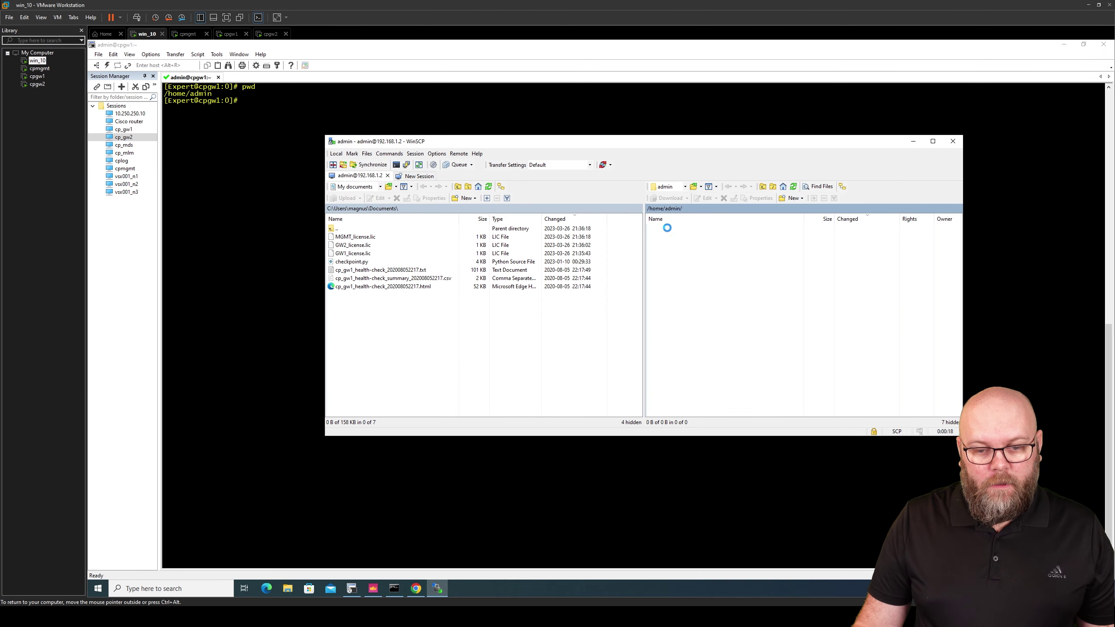
double_click(683, 229)
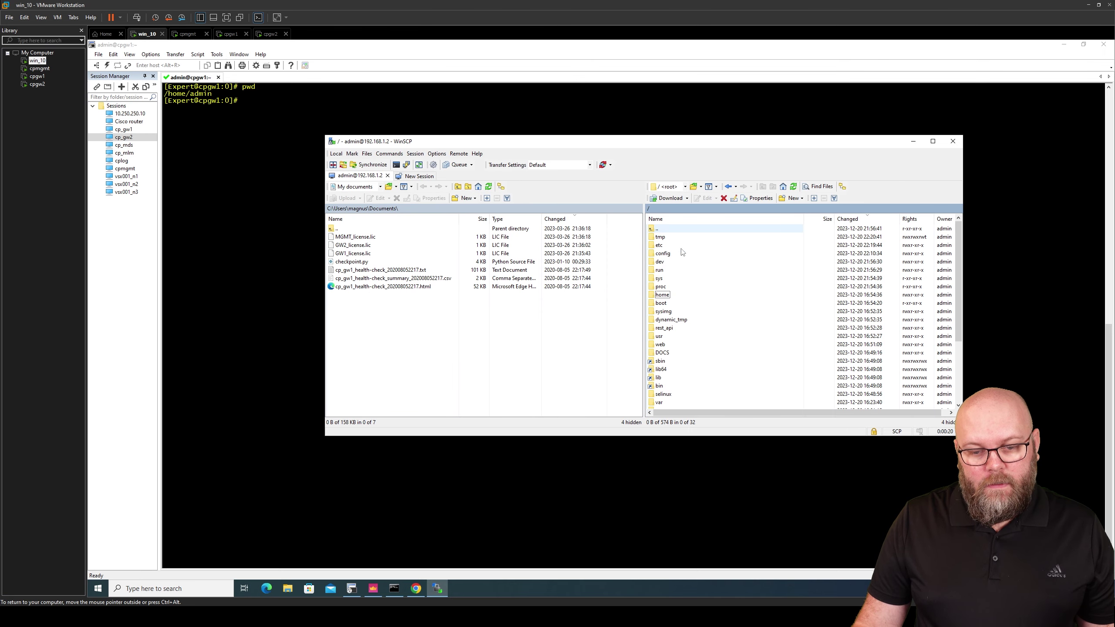
Move the Expert shell up to / with two 'cd ..' commands, then run pwd and ls
click(295, 113)
text(cd ..)
key(Return)
text(c)
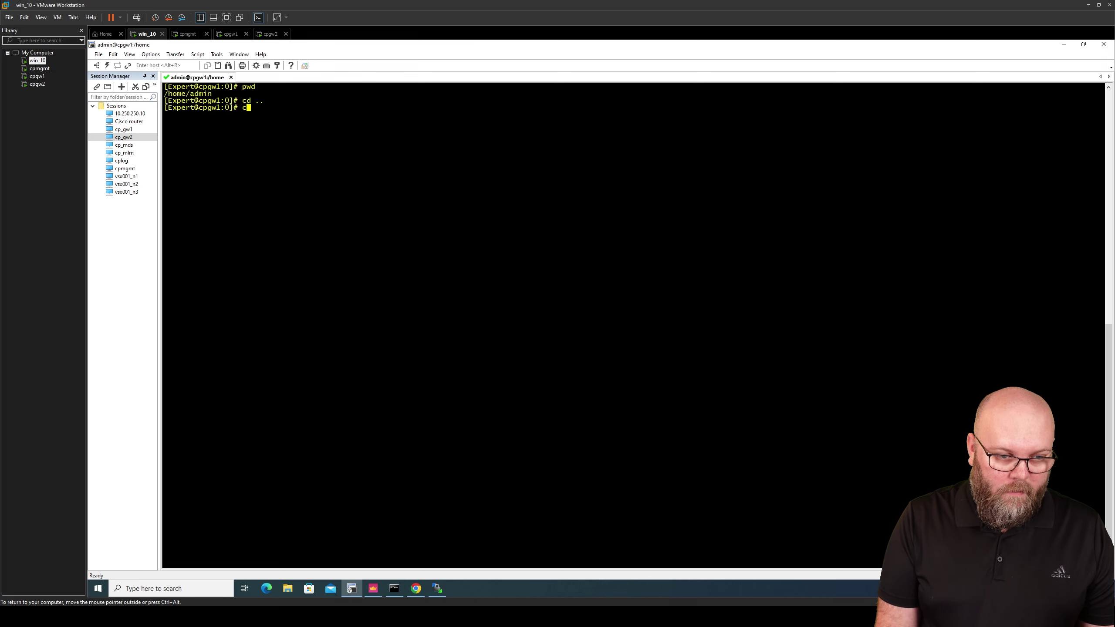
text(d ..)
key(Return)
text(pwd)
key(Return)
text(ls)
key(Return)
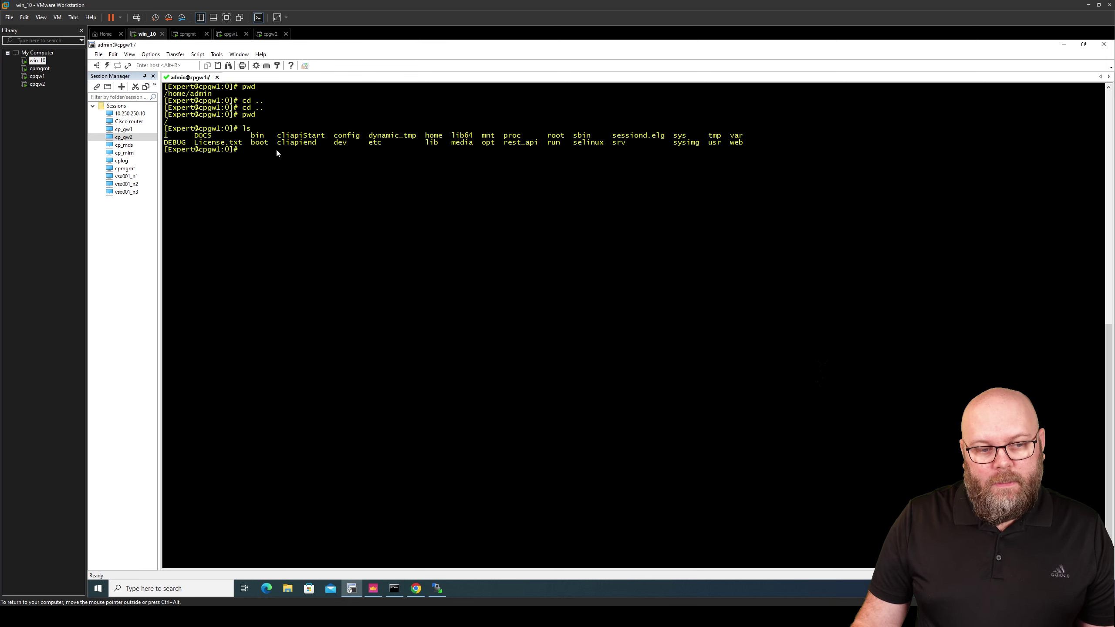
click(437, 588)
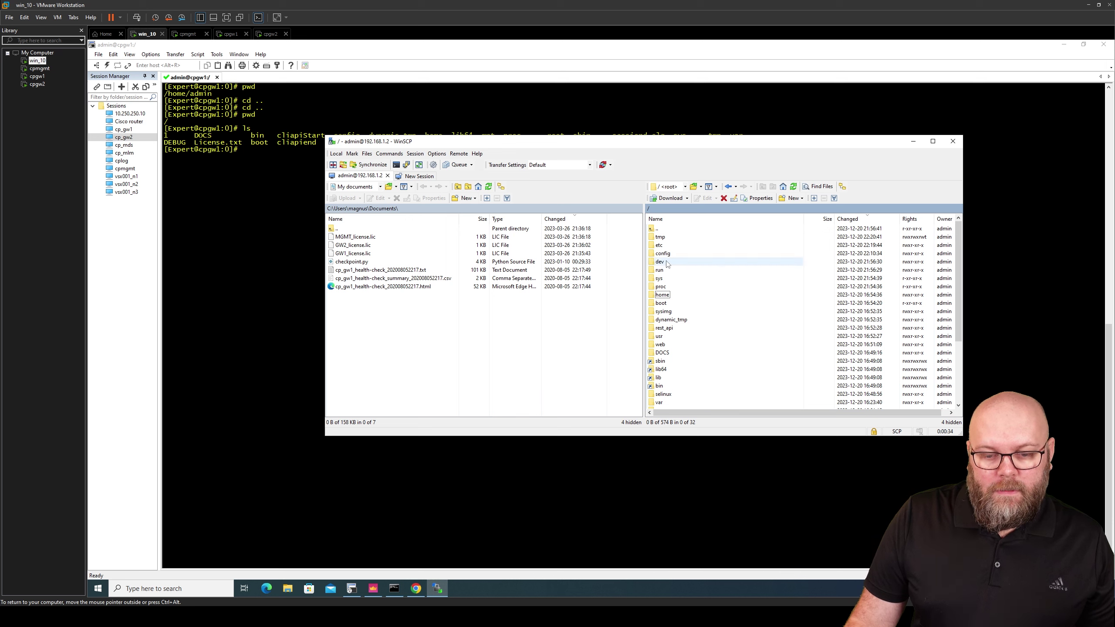
Open the /home/admin folder in WinSCP's remote panel
scroll(695, 345, down, 1)
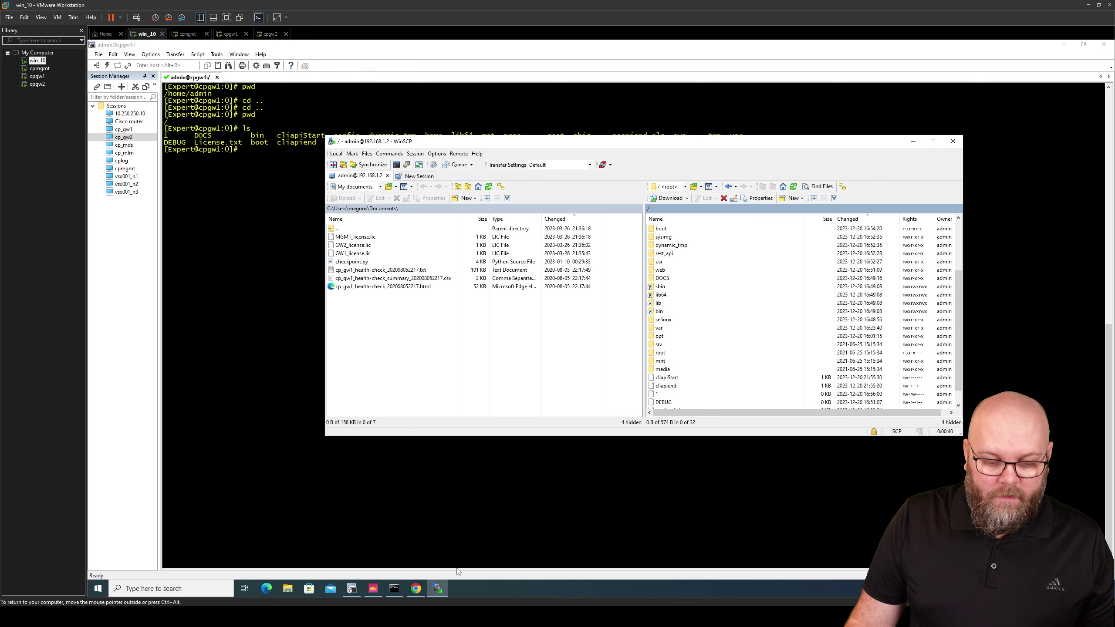
mouse_move(415, 588)
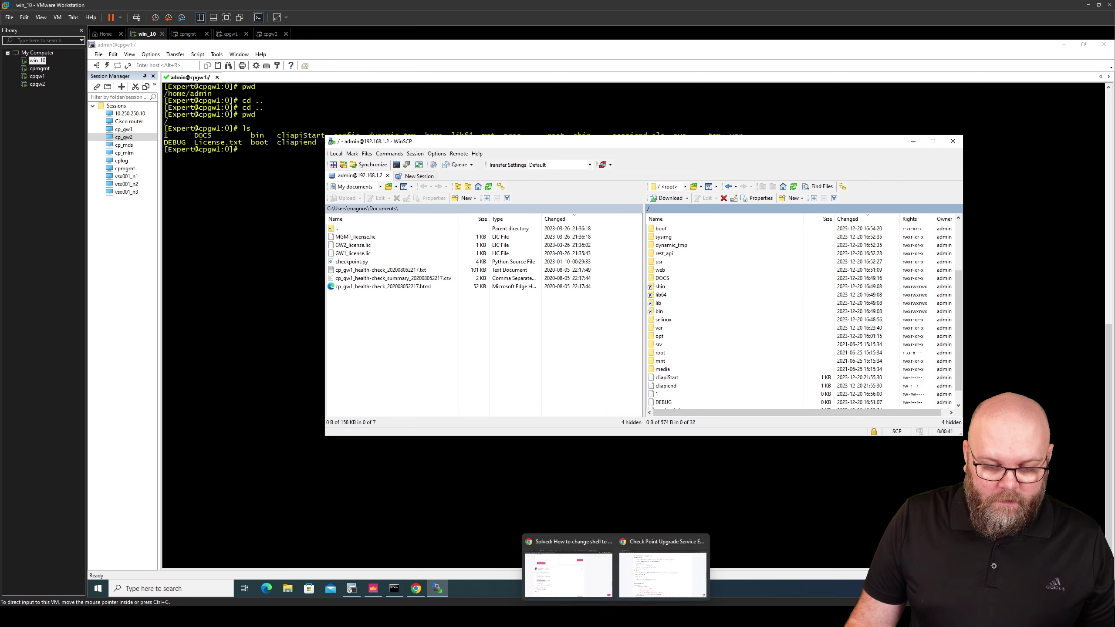
click(623, 581)
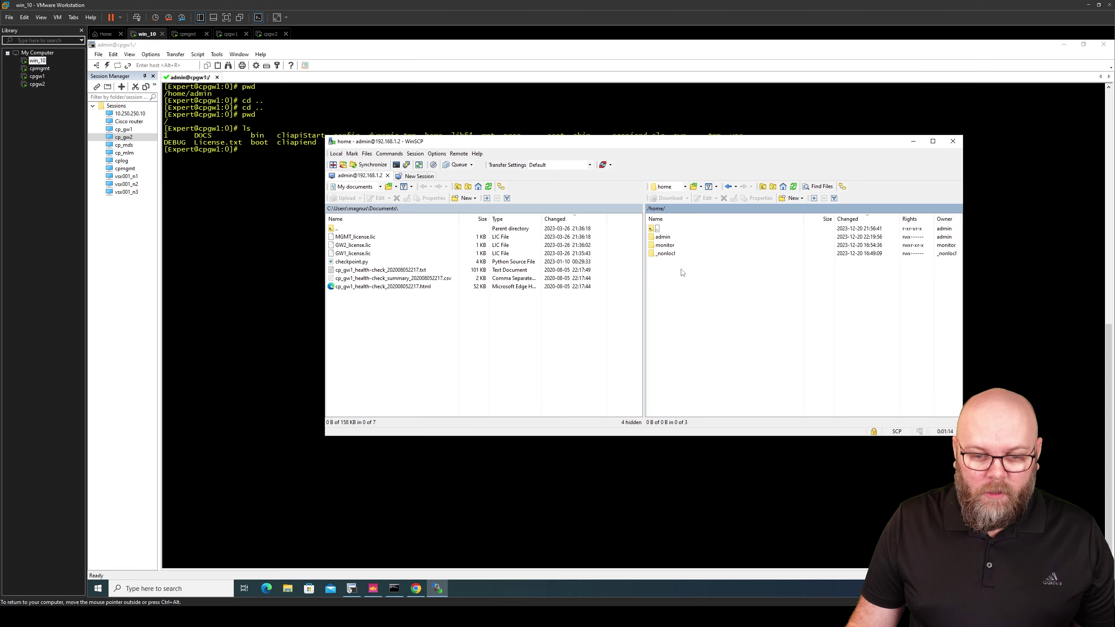
double_click(685, 237)
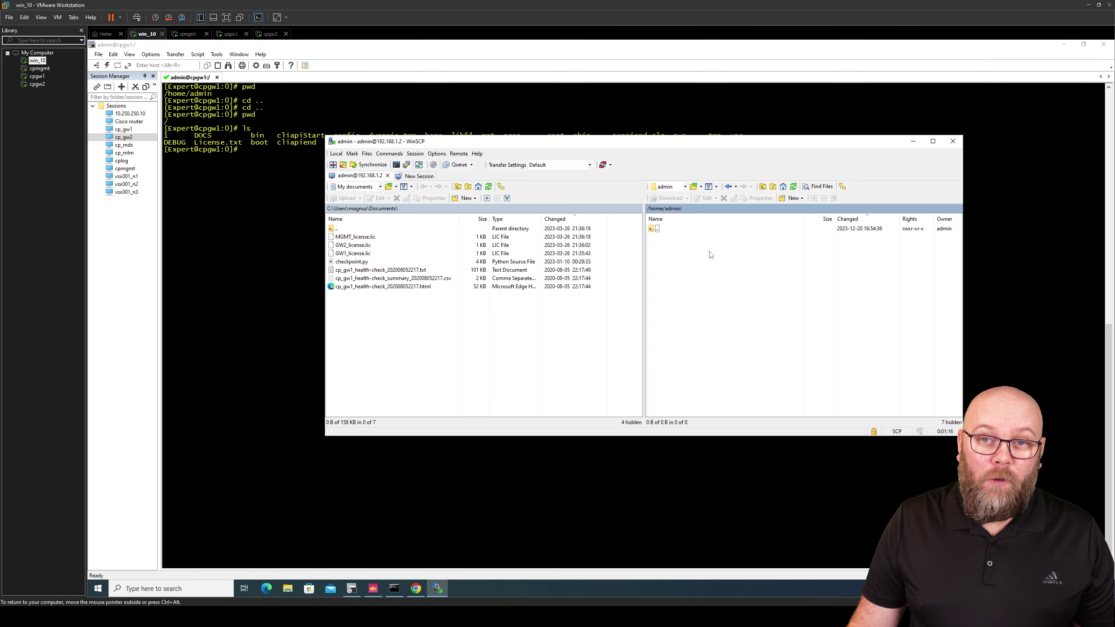
Upload DeploymentAgent_000002337_1.tgz from Z:\Downloads-2 into /home/admin on the gateway
click(380, 189)
click(374, 230)
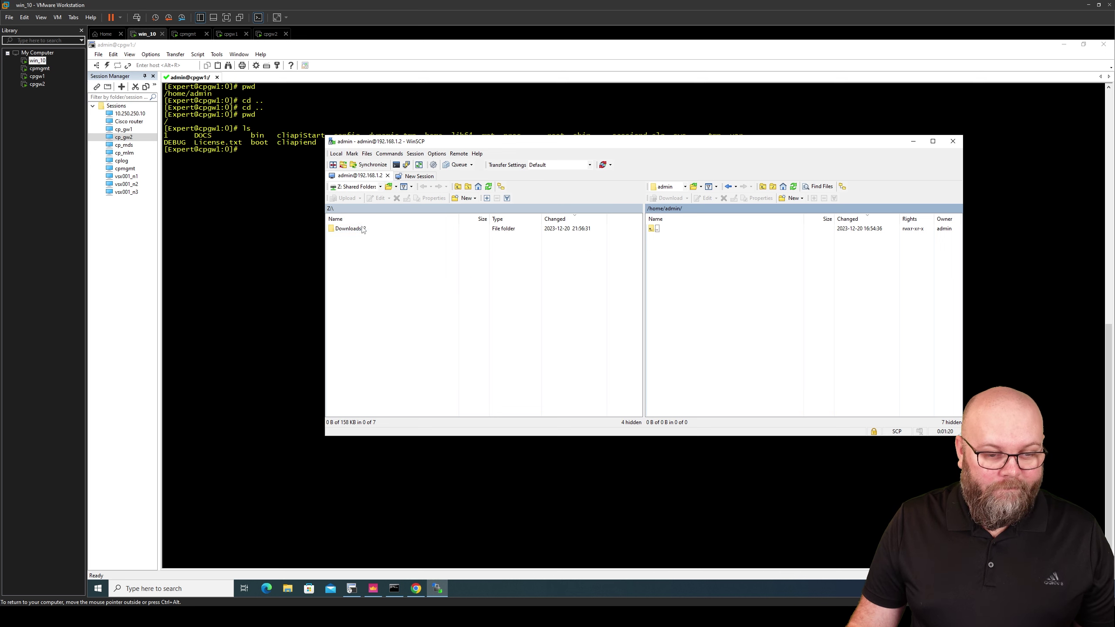
double_click(374, 229)
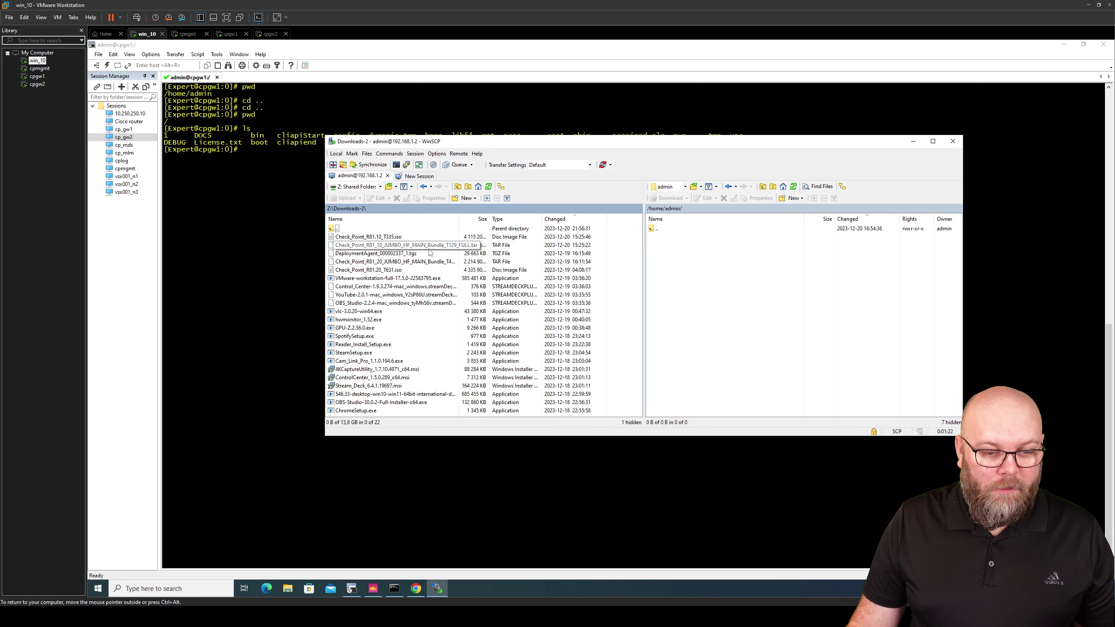
click(411, 254)
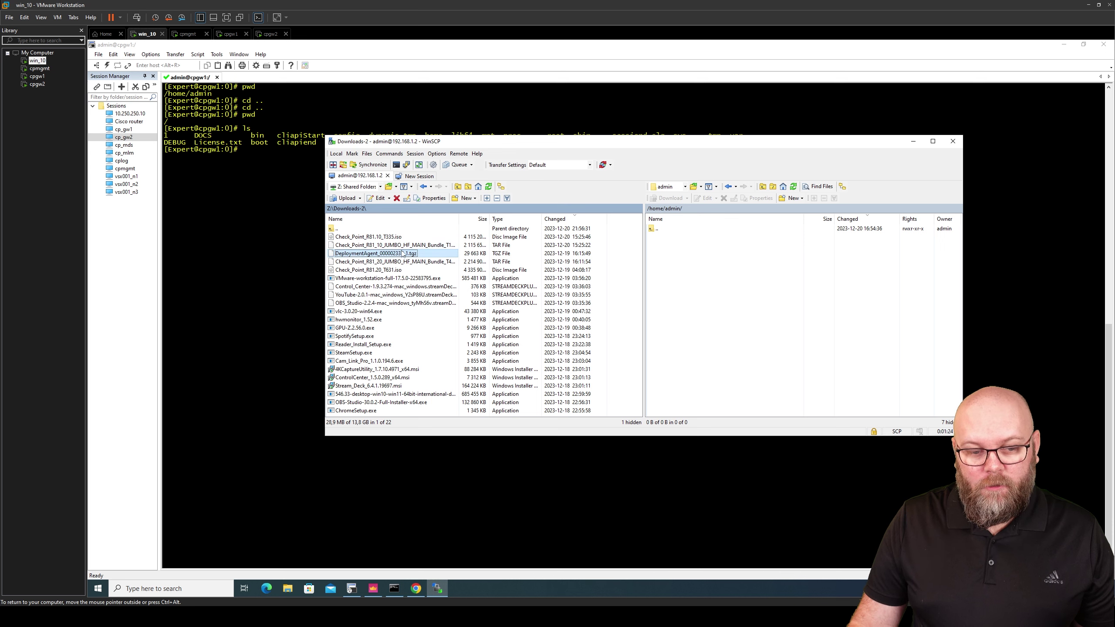
right_click(405, 255)
click(422, 277)
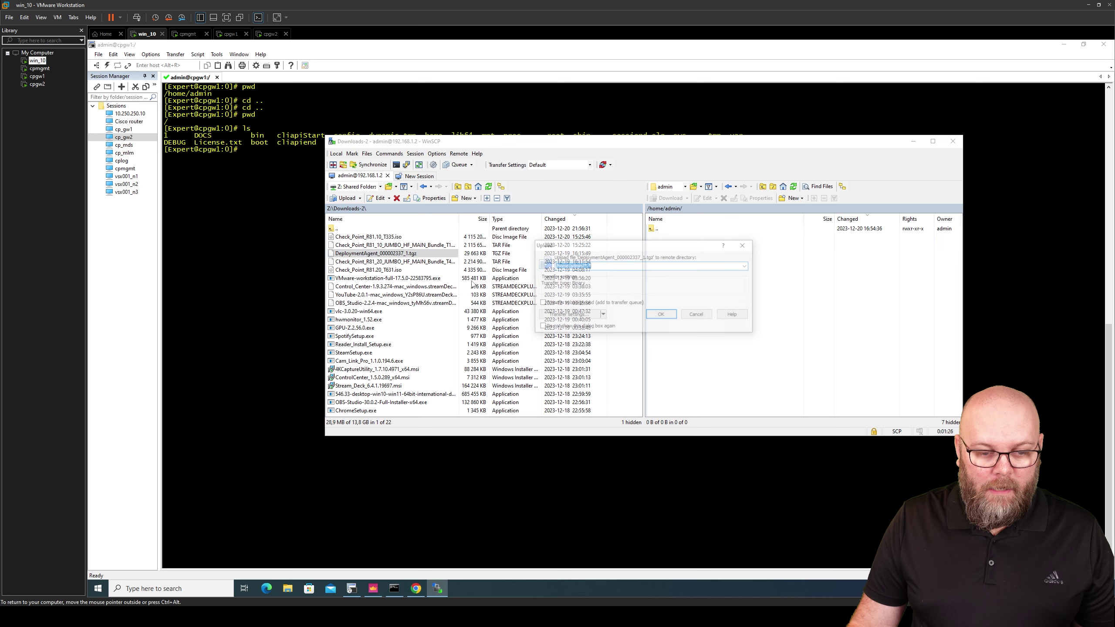
click(655, 313)
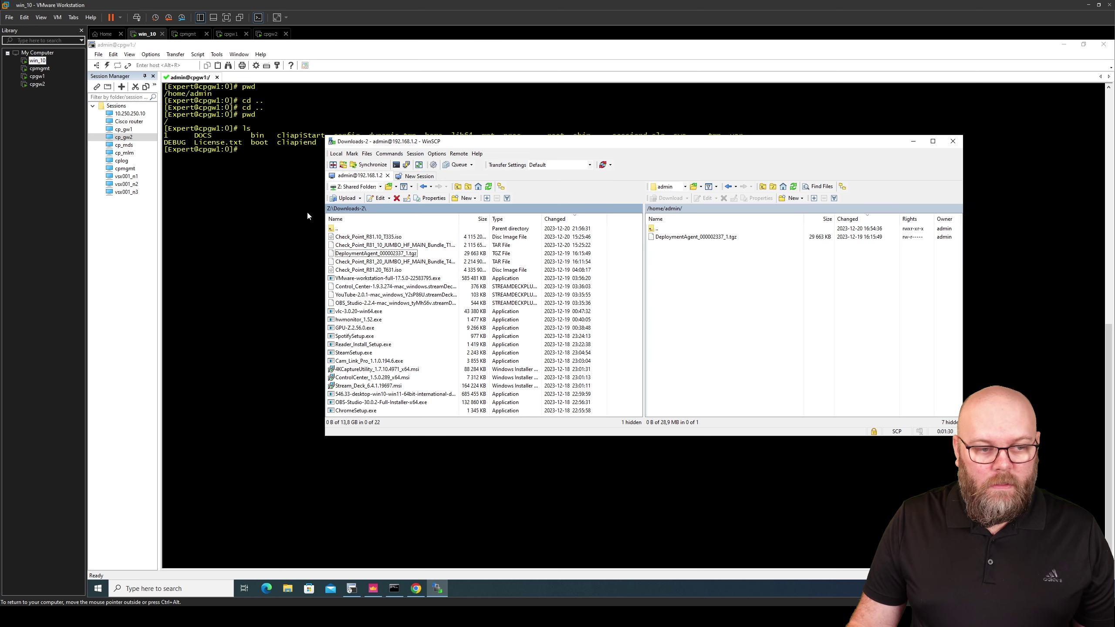
click(278, 209)
Change the Expert shell to /home/admin and list it, showing DeploymentAgent_000002337_1.tgz
text(cd )
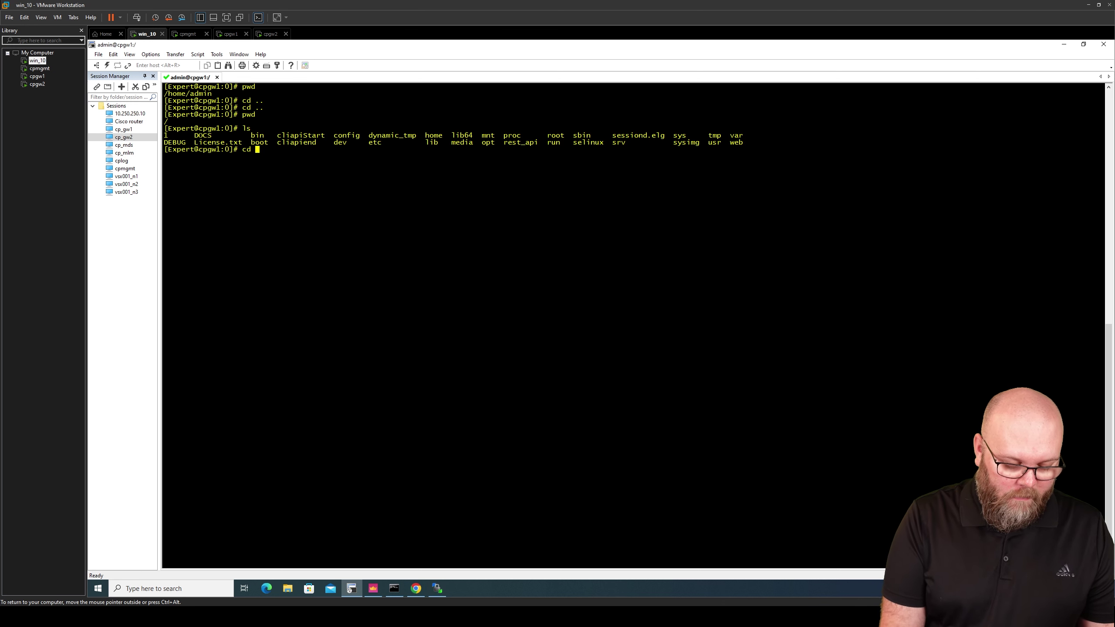
text(/home/admin)
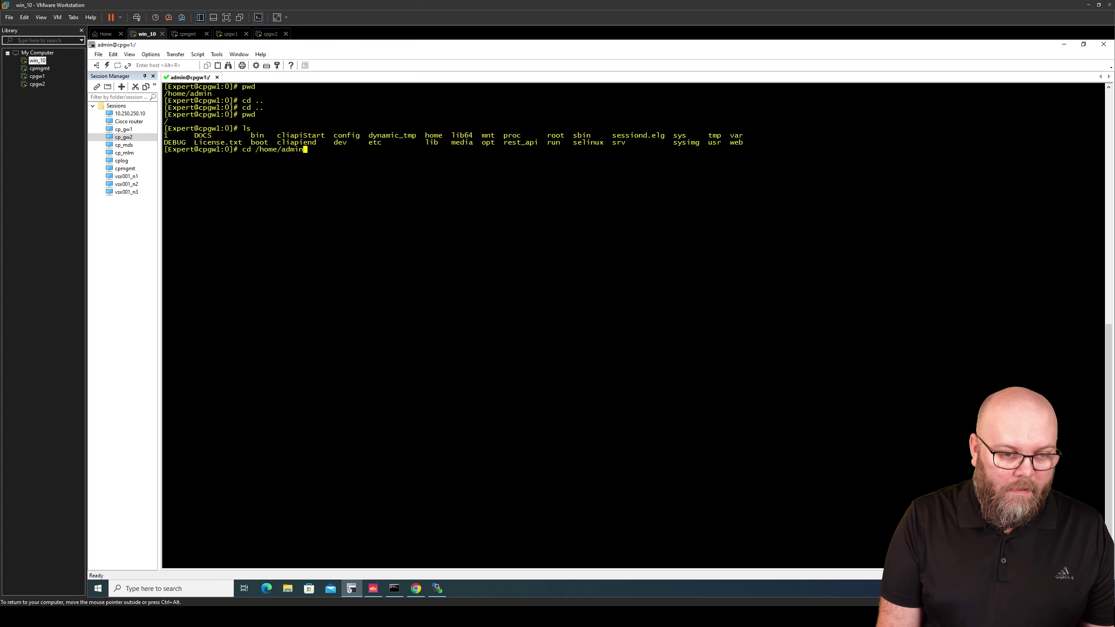
key(Return)
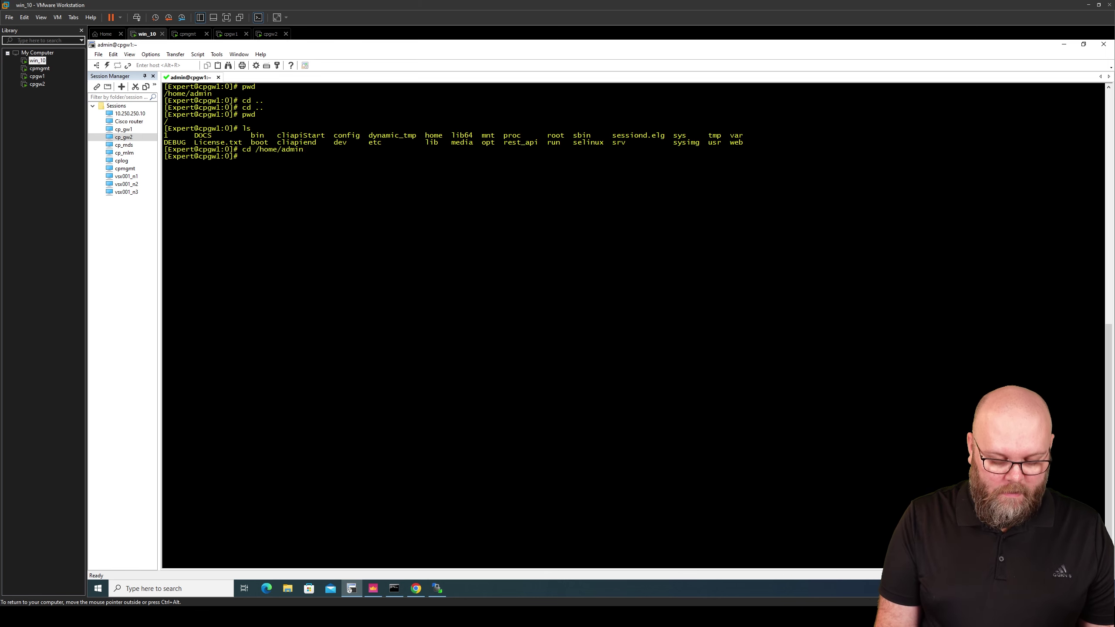
text(ls)
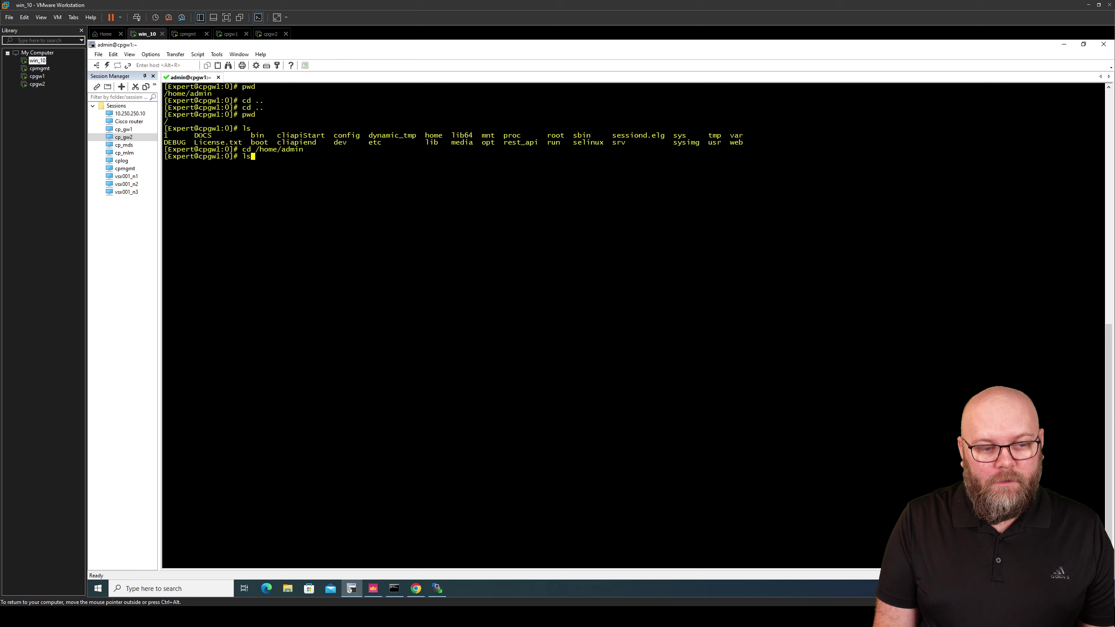
key(Return)
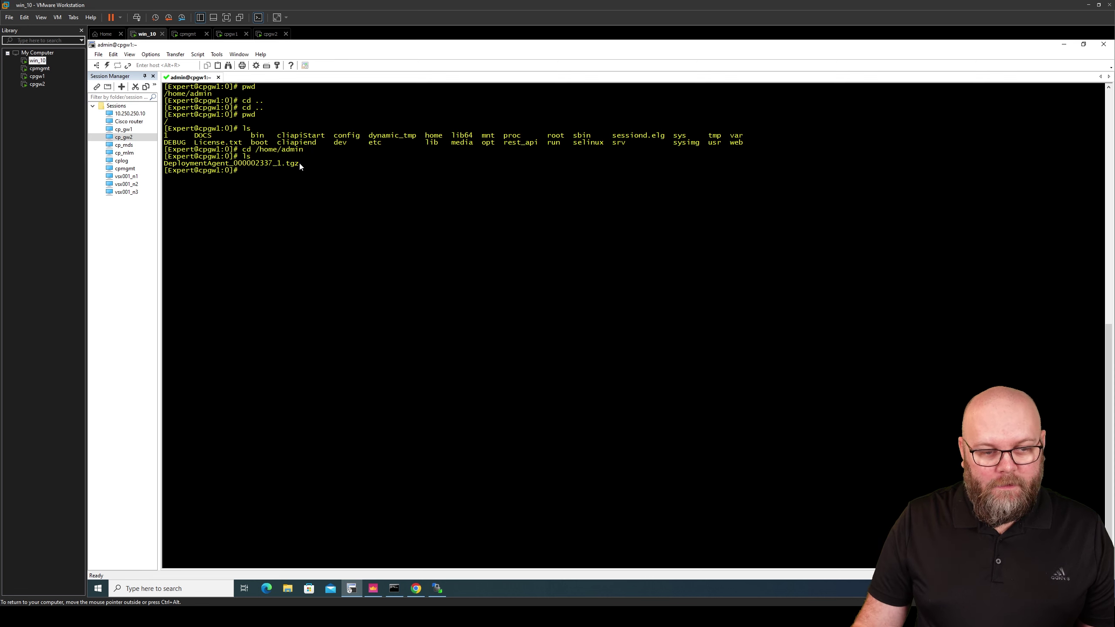
double_click(295, 162)
click(277, 170)
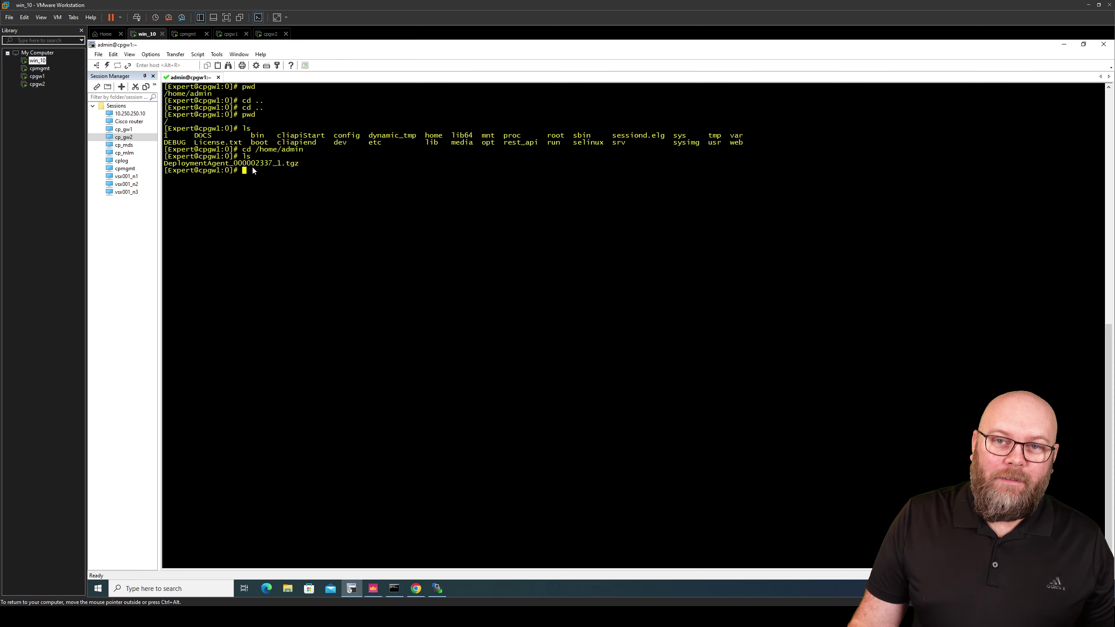
Copy the 'installer agent install <full path>/DeploymentAgent_<build>.tgz' line from the sk92449 article
mouse_move(615, 617)
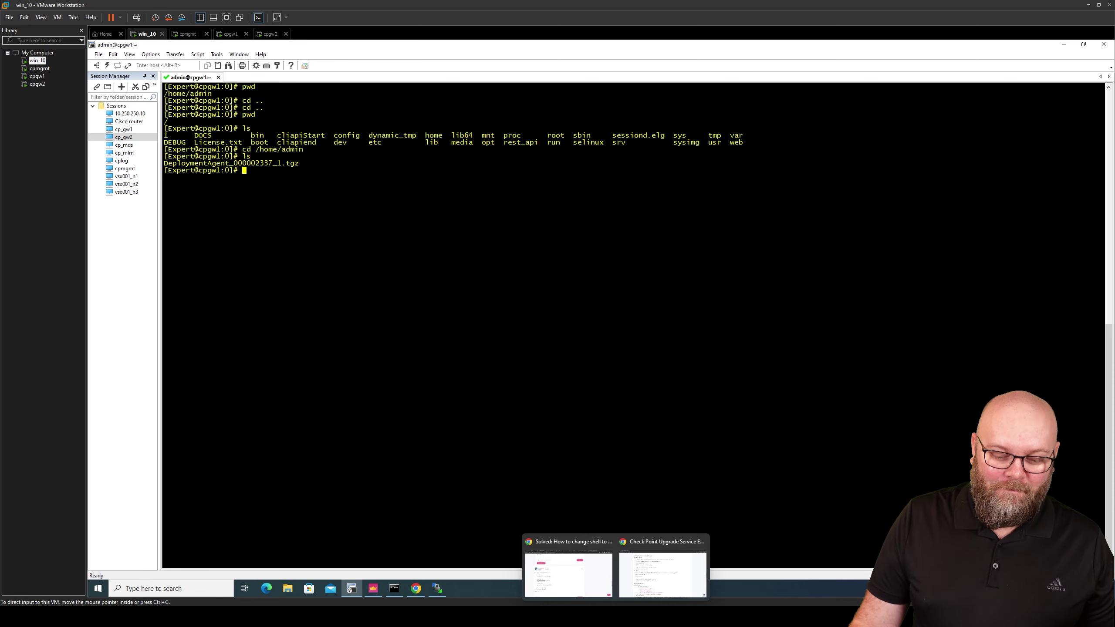
click(663, 573)
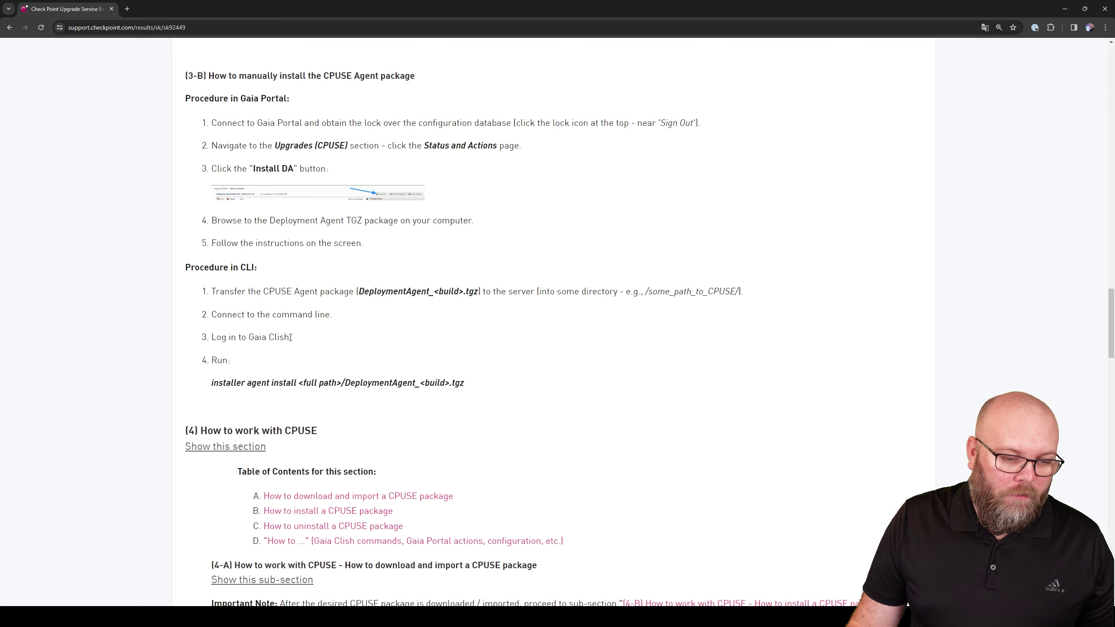
drag(290, 337, 225, 338)
click(244, 373)
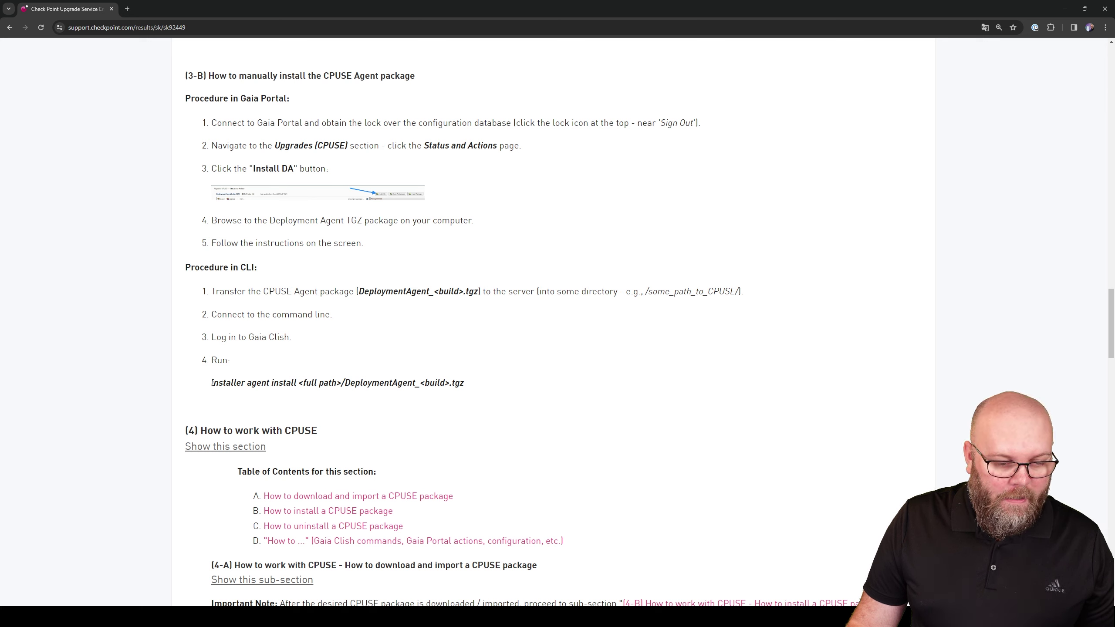
drag(212, 383, 466, 384)
key(ctrl+c)
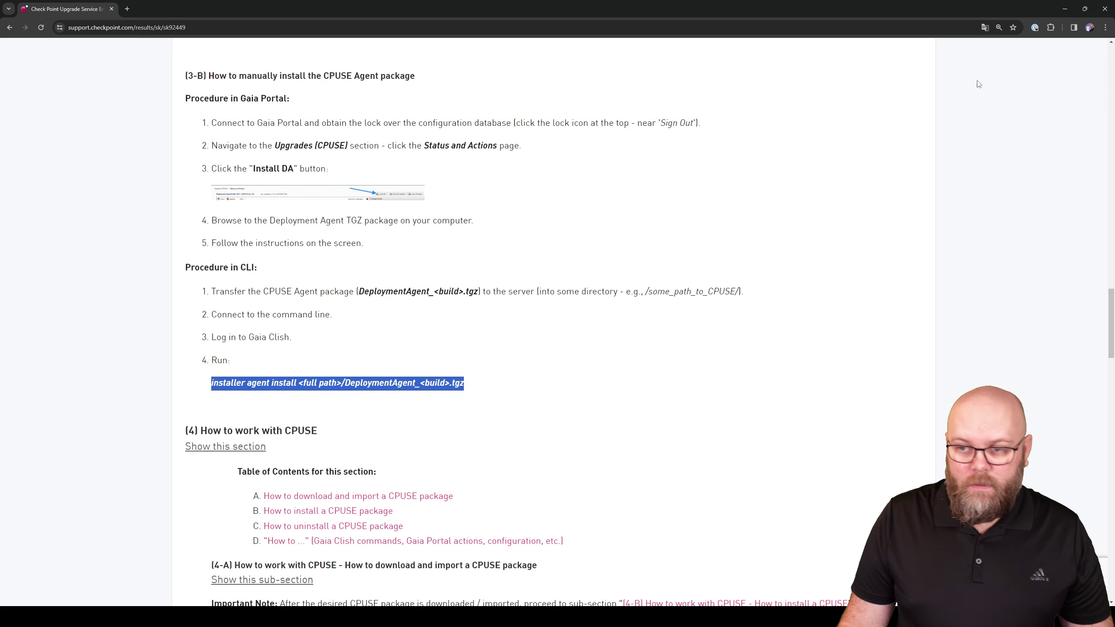
key(alt+Tab)
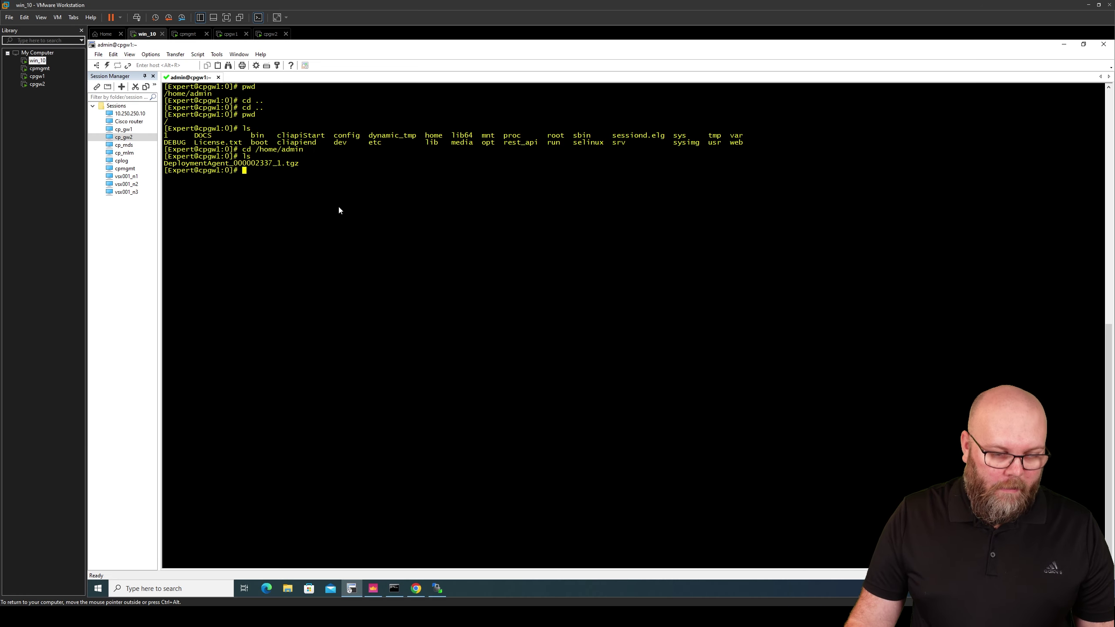
Return to clish and paste the 'installer agent install' command, removing the placeholder package name
text(cli)
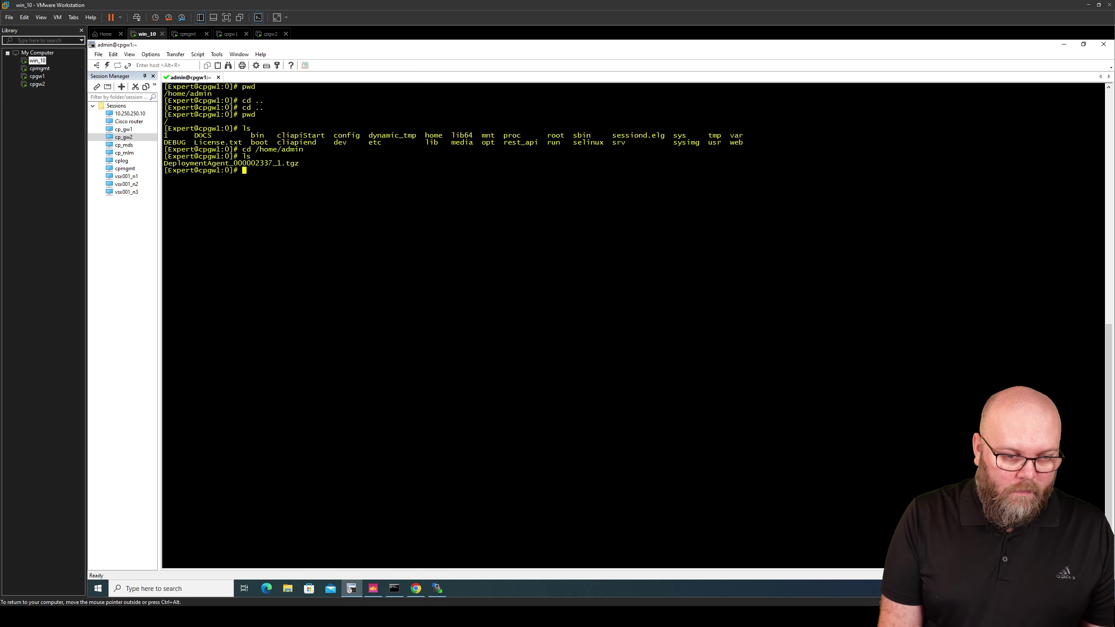
text(it)
key(Return)
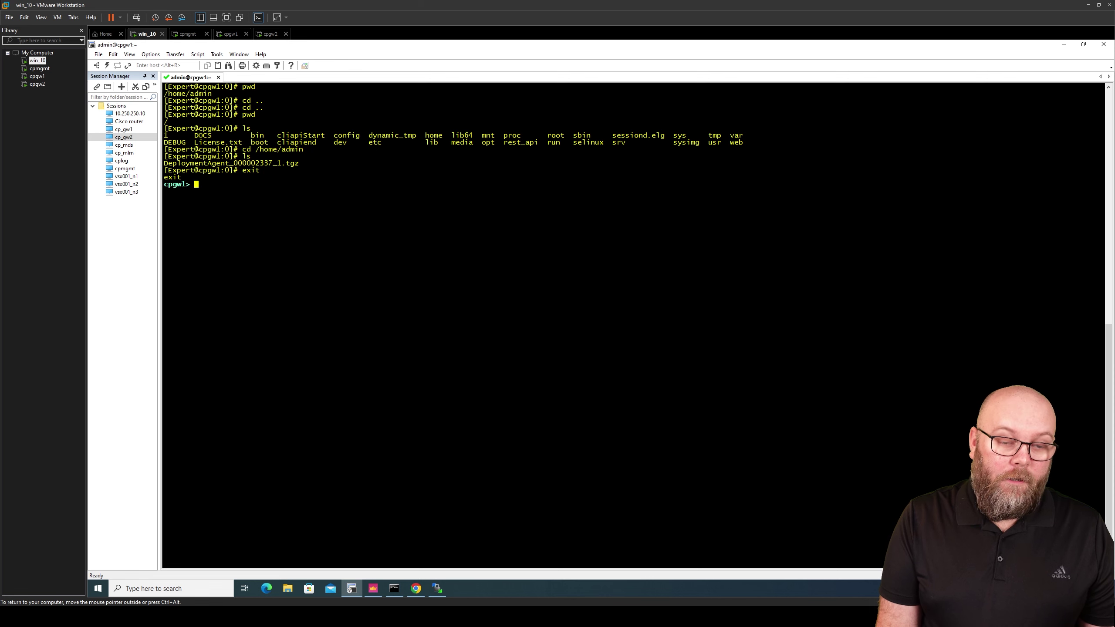
right_click(259, 195)
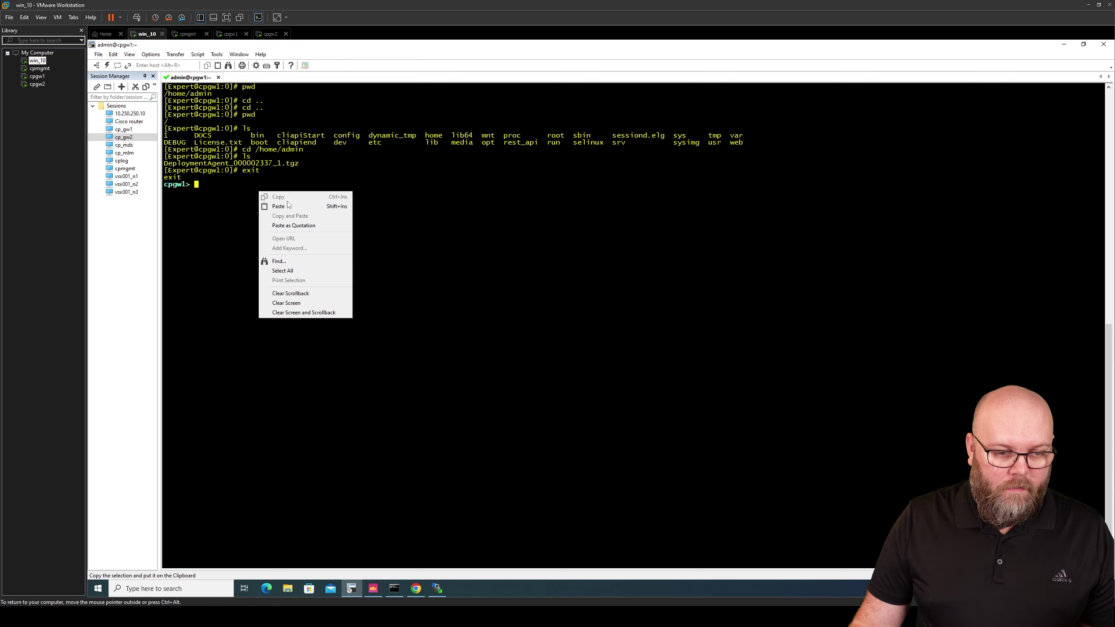
click(291, 207)
key(Left)
key(Left)
key(Left)
key(Left)
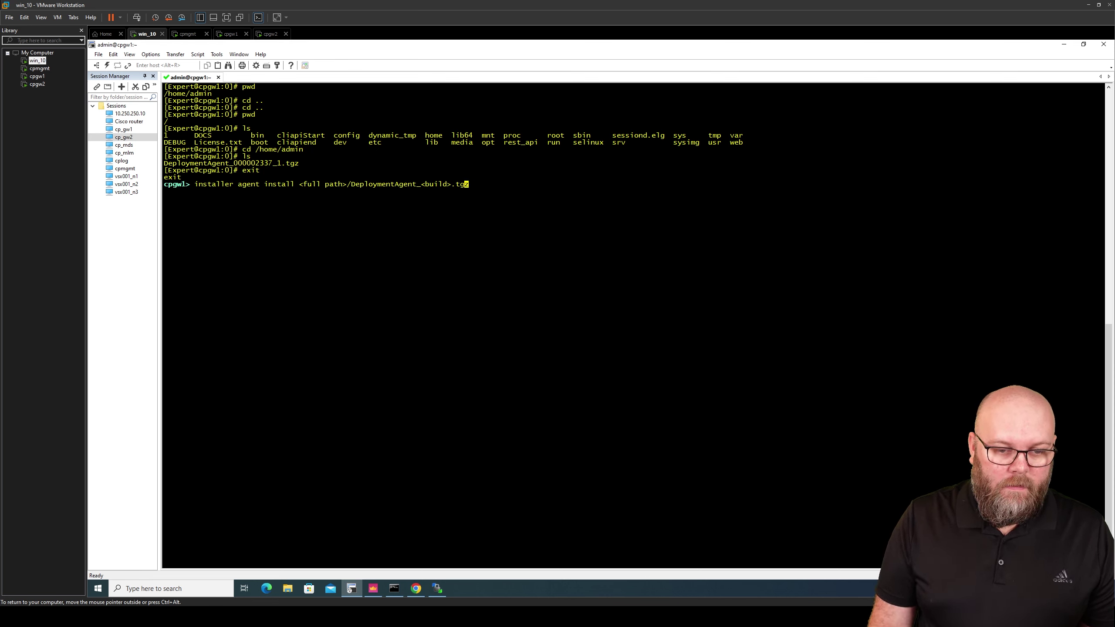
key(BackSpace)
key(BackSpace)
key(BackSpace)
key(BackSpace)
key(BackSpace)
key(BackSpace)
key(BackSpace)
key(BackSpace)
key(BackSpace)
key(BackSpace)
key(BackSpace)
key(BackSpace)
key(BackSpace)
key(BackSpace)
key(BackSpace)
key(BackSpace)
key(BackSpace)
key(BackSpace)
key(BackSpace)
key(BackSpace)
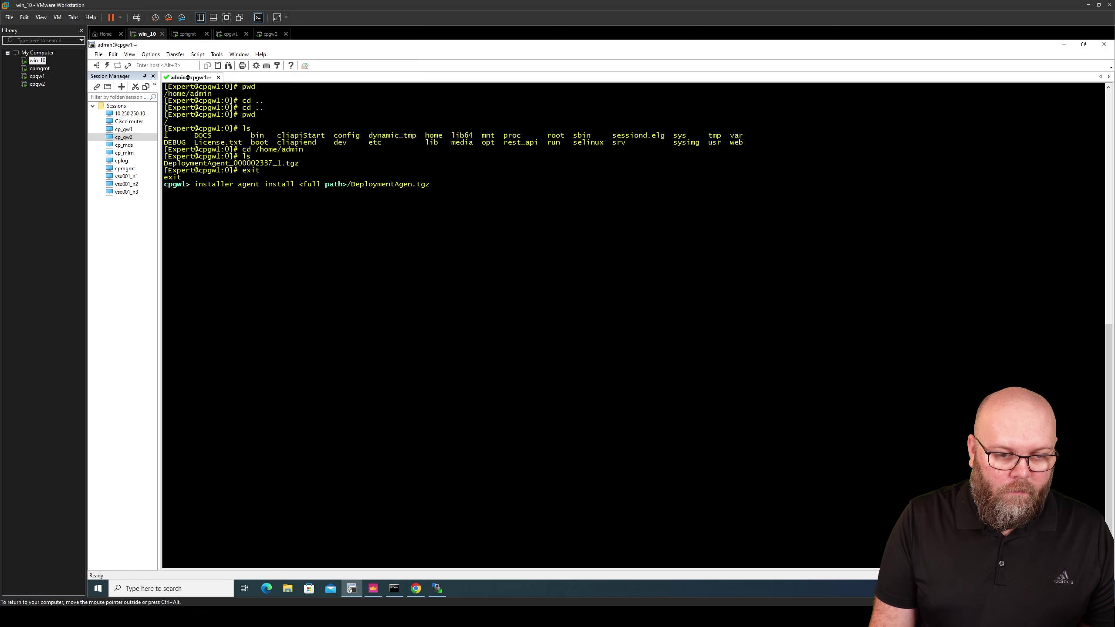
key(BackSpace)
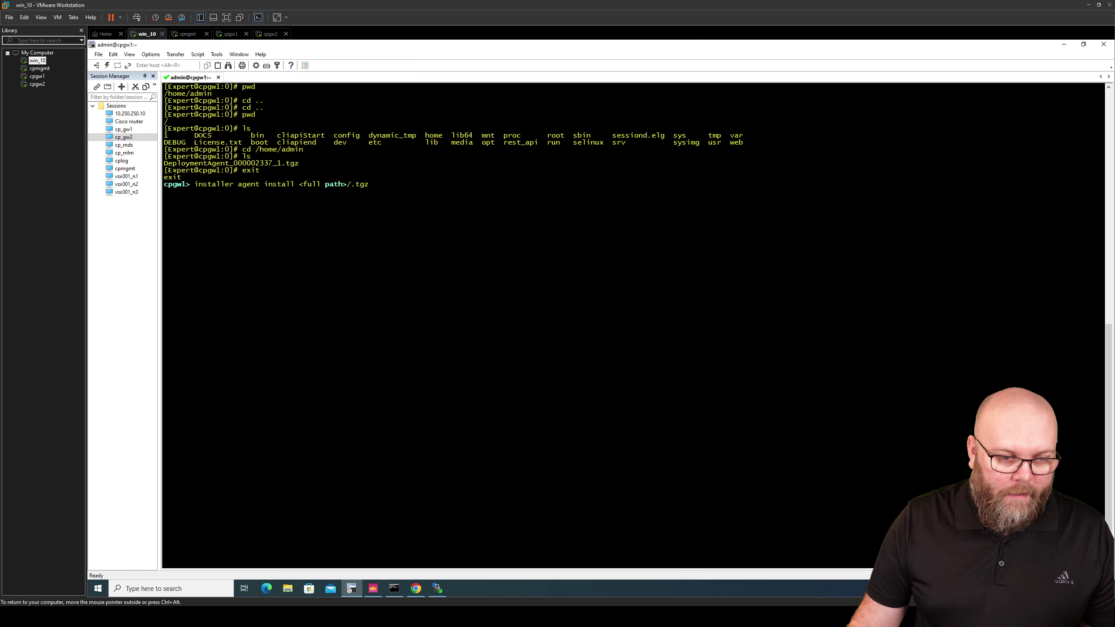
Fill in DeploymentAgent_000002337_1 with path /home/admin and run the agent install
drag(281, 166, 164, 166)
key(ctrl+c)
right_click(174, 164)
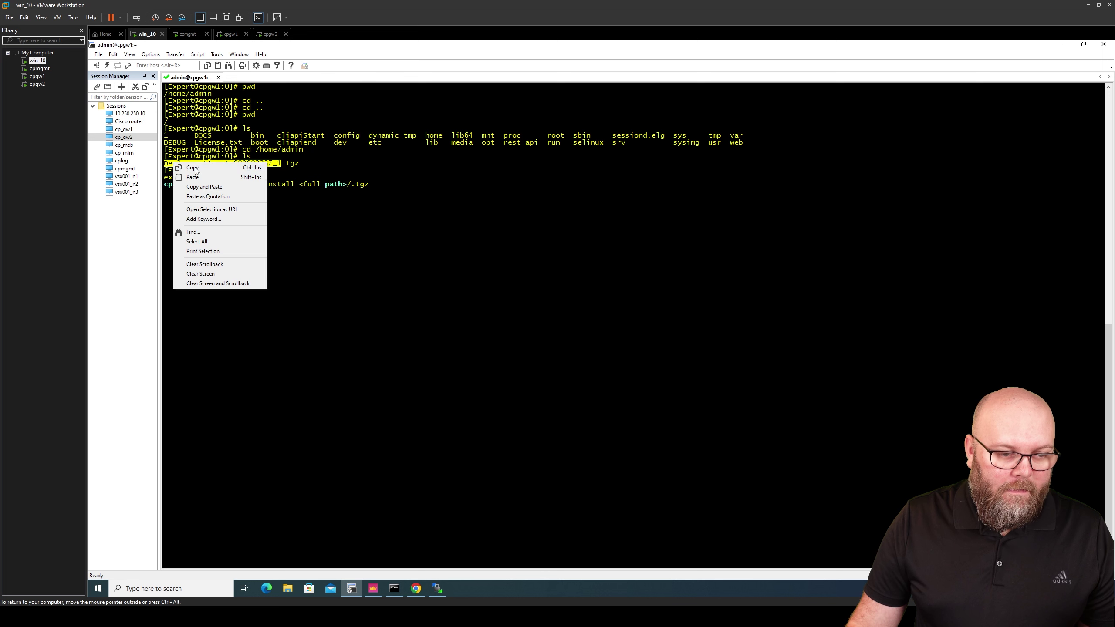
click(213, 188)
key(Left)
key(Left)
key(Left)
key(Left)
key(Left)
key(Left)
key(Left)
key(Left)
key(Left)
key(Left)
key(Left)
key(Left)
key(Left)
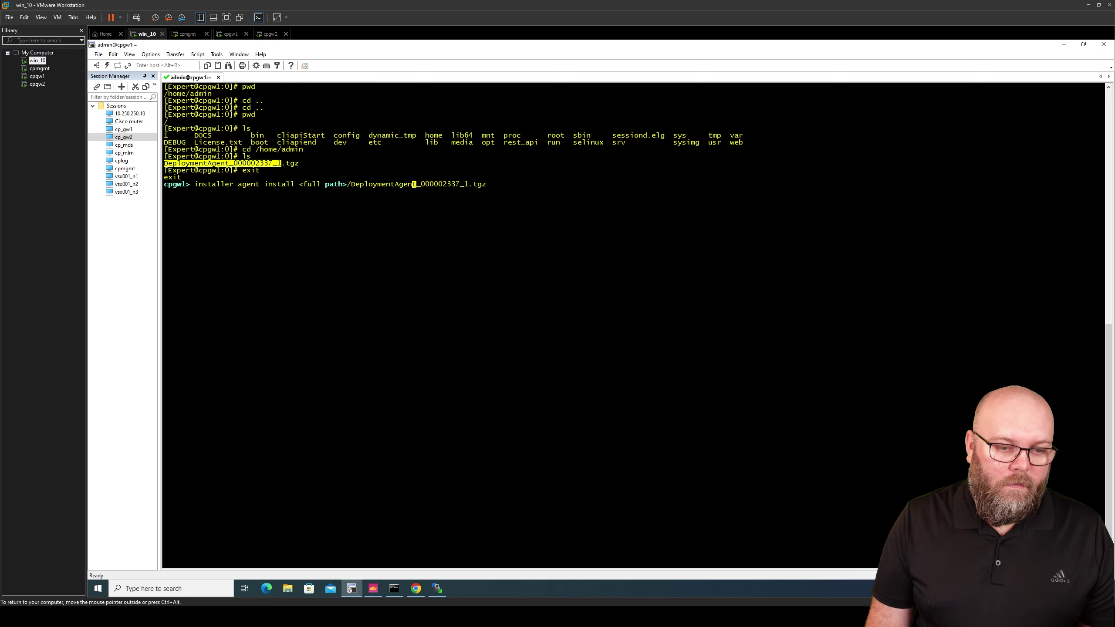
key(BackSpace)
key(BackSpace)
key(BackSpace)
key(BackSpace)
key(BackSpace)
key(BackSpace)
key(BackSpace)
key(BackSpace)
key(BackSpace)
key(BackSpace)
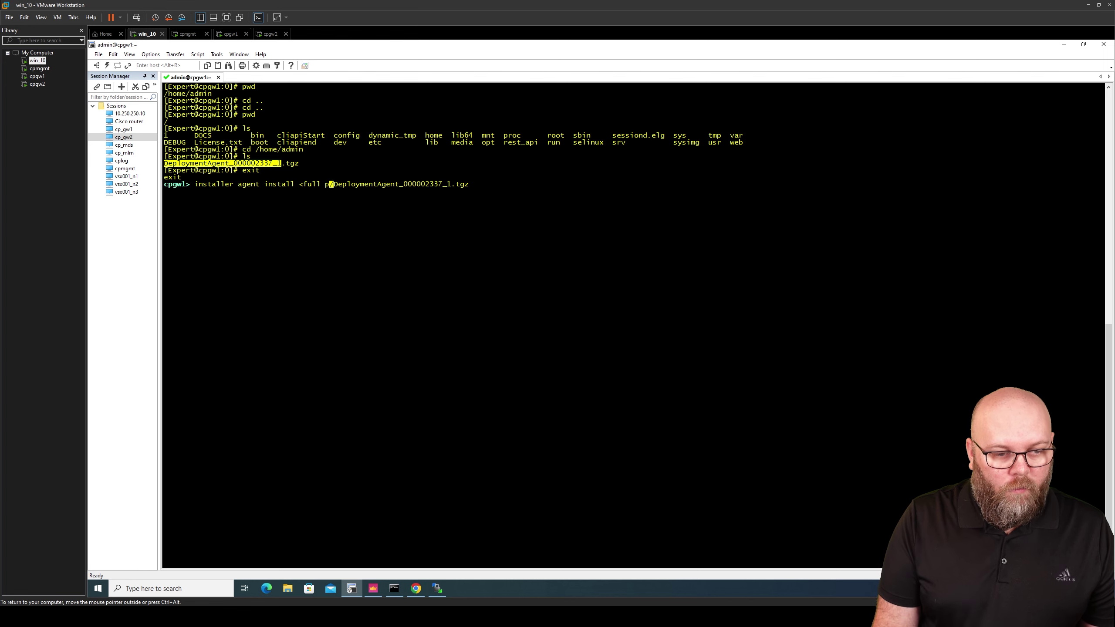
key(BackSpace)
text(/home)
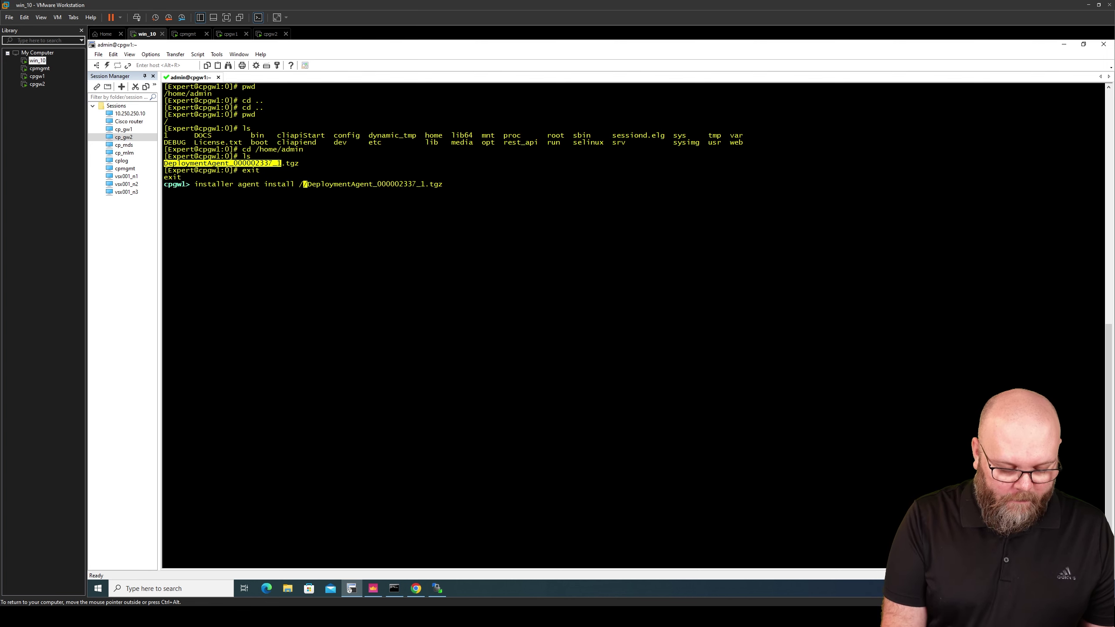
text(/admin/)
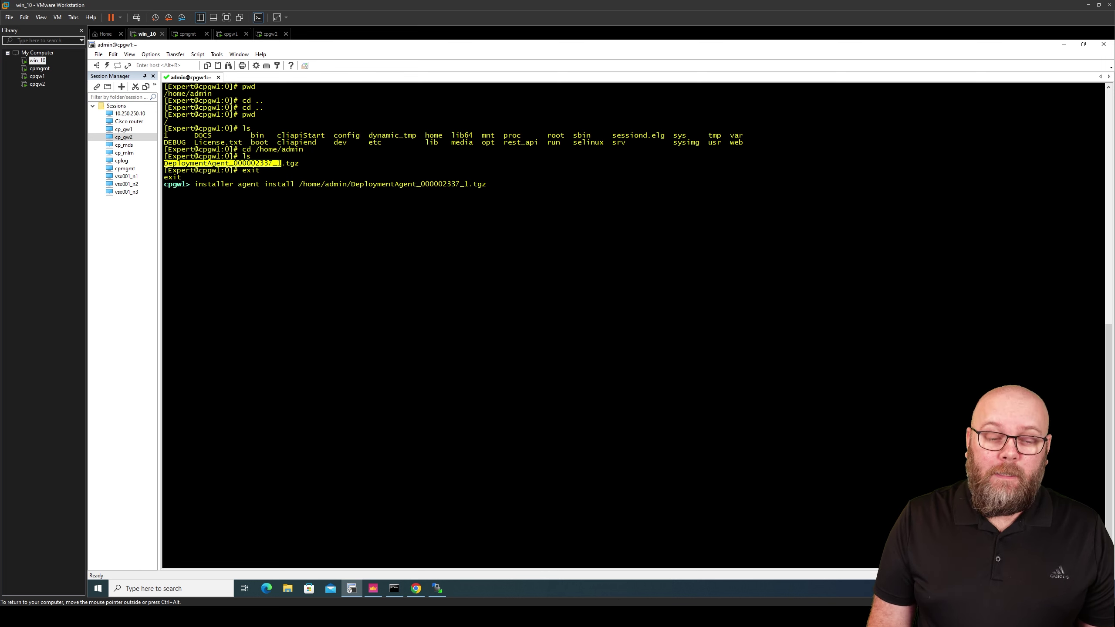
key(Return)
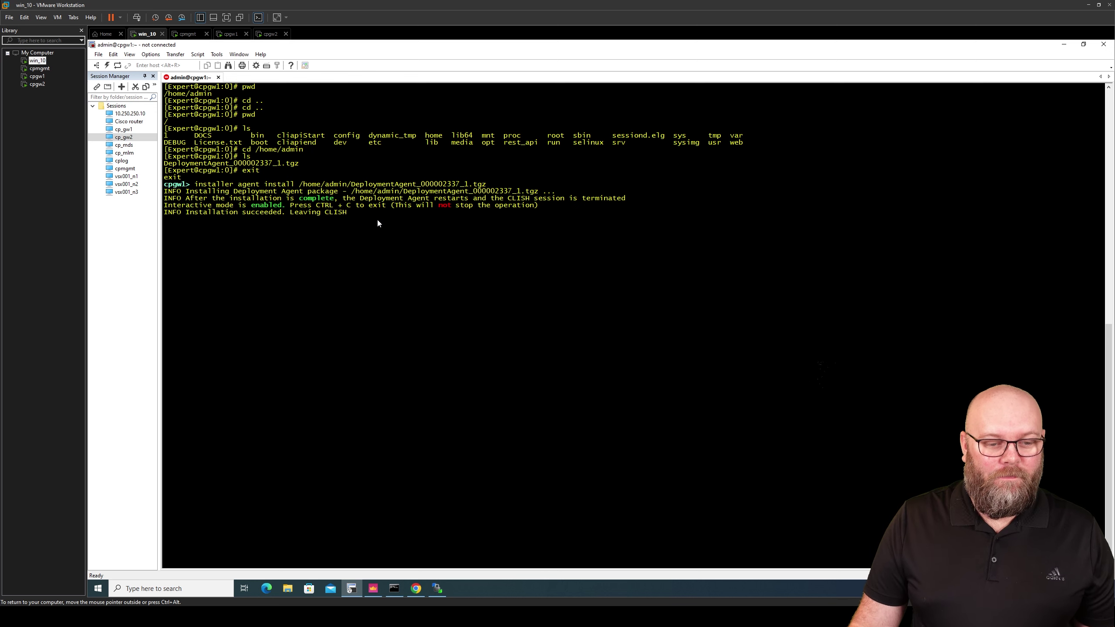
Reconnect the dropped SecureCRT session and log back in to cpgw1
key(Return)
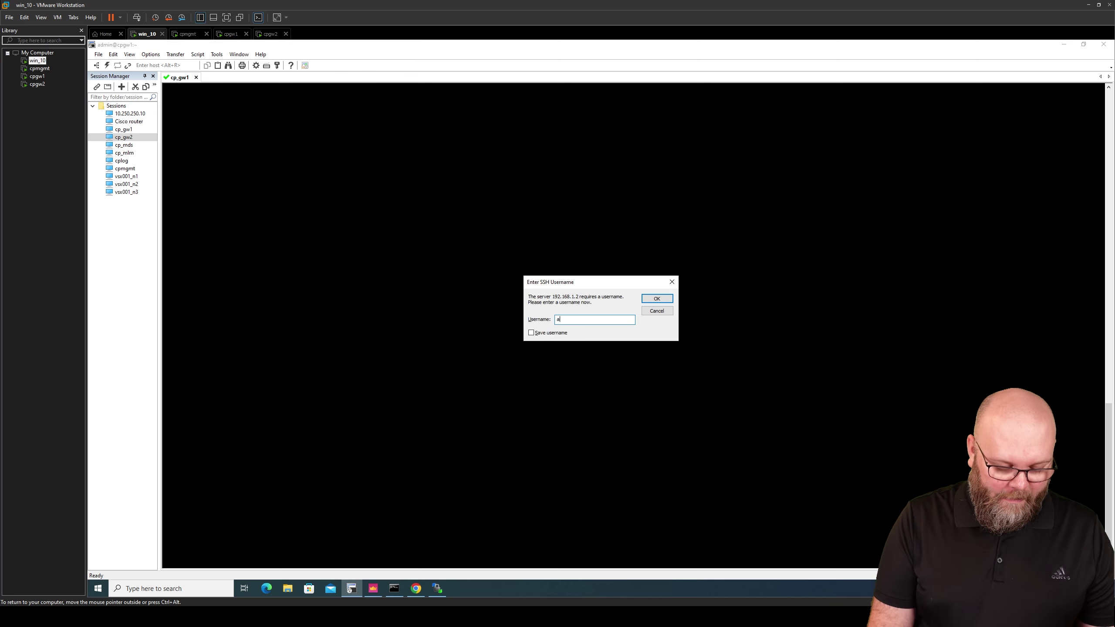
key(Return)
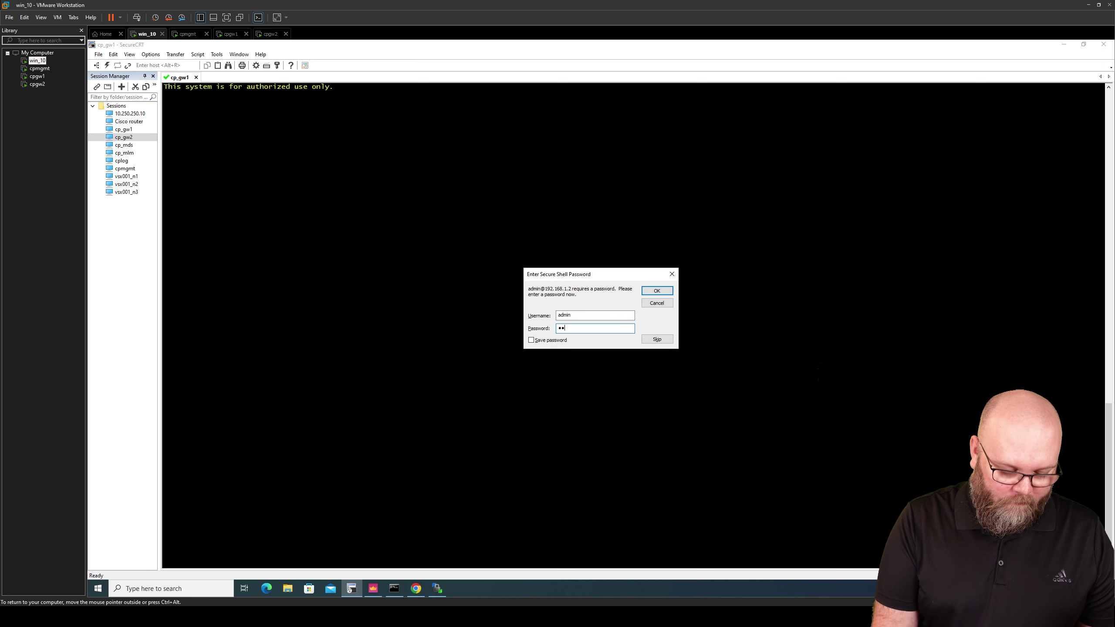
key(Return)
key(Return)
key(Return)
key(Return)
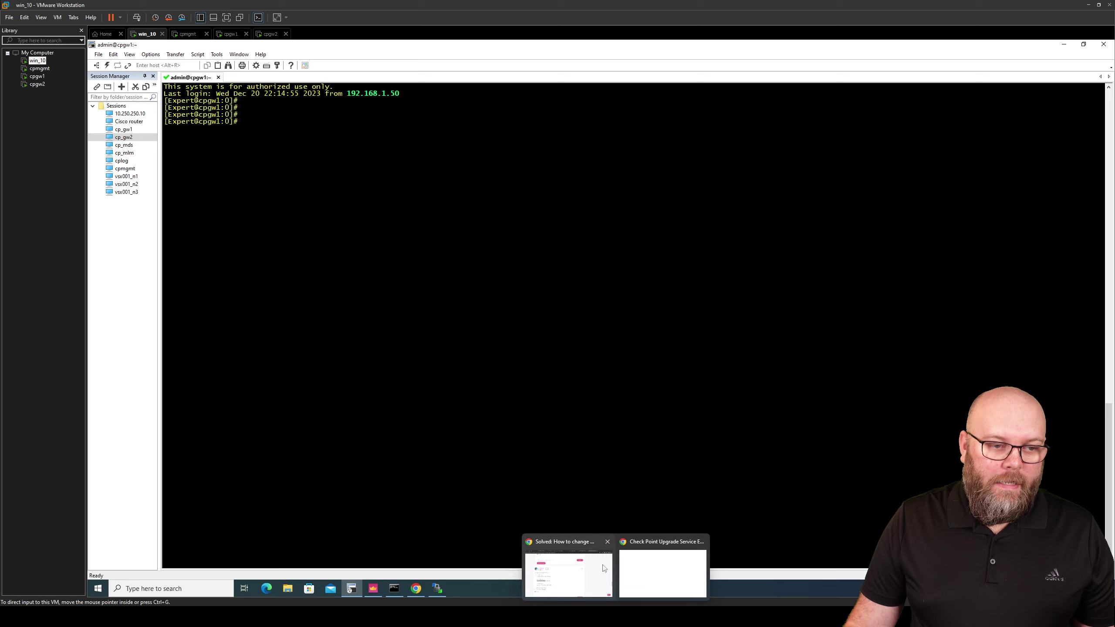
Select 'show installer status build' from the Gaia Clish row of the upgrade article
click(650, 566)
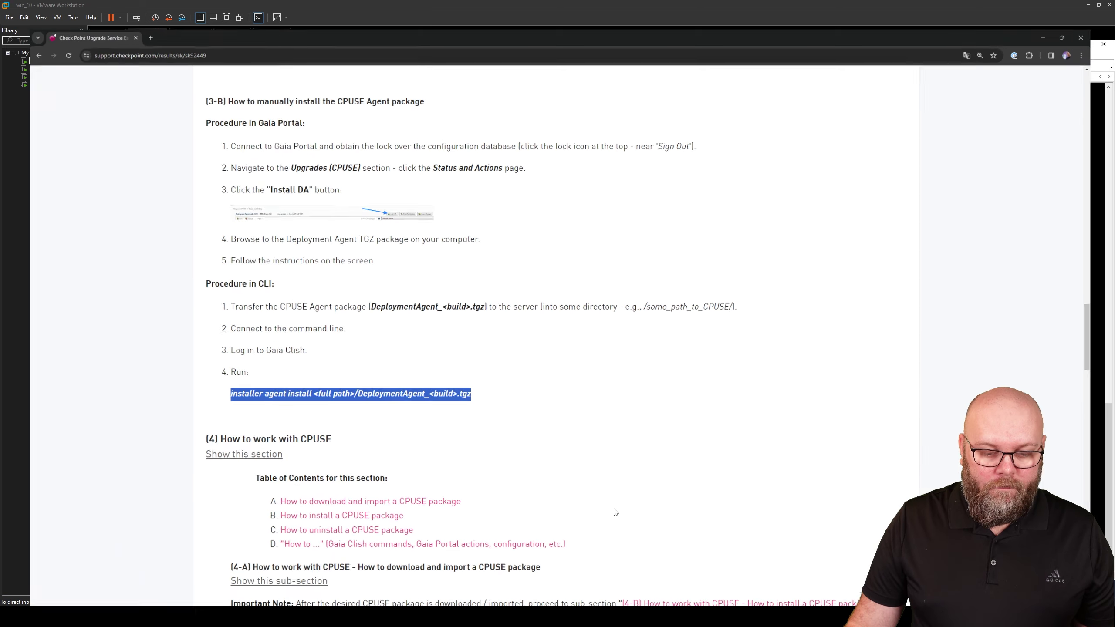
scroll(414, 329, up, 4)
scroll(414, 329, up, 4)
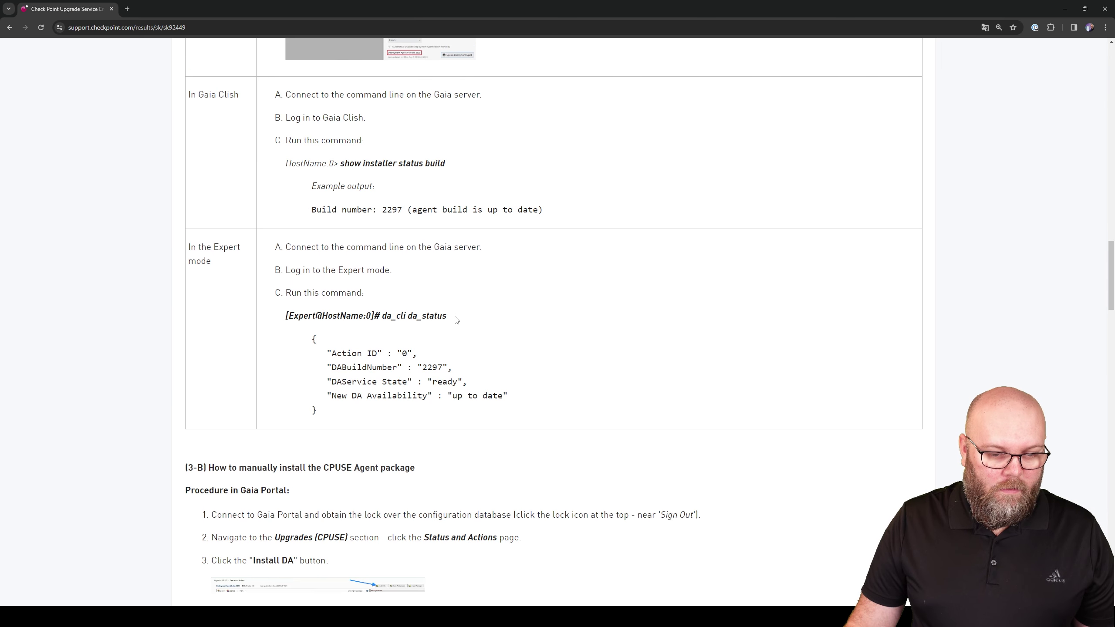
drag(455, 317, 402, 317)
drag(446, 164, 341, 161)
key(ctrl+c)
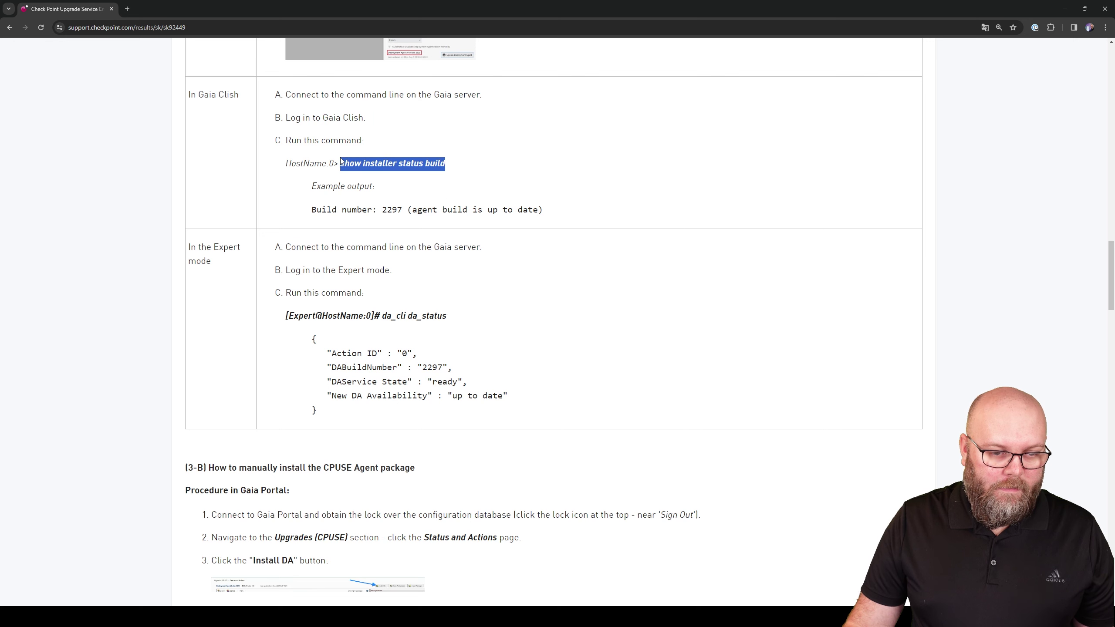
click(1064, 9)
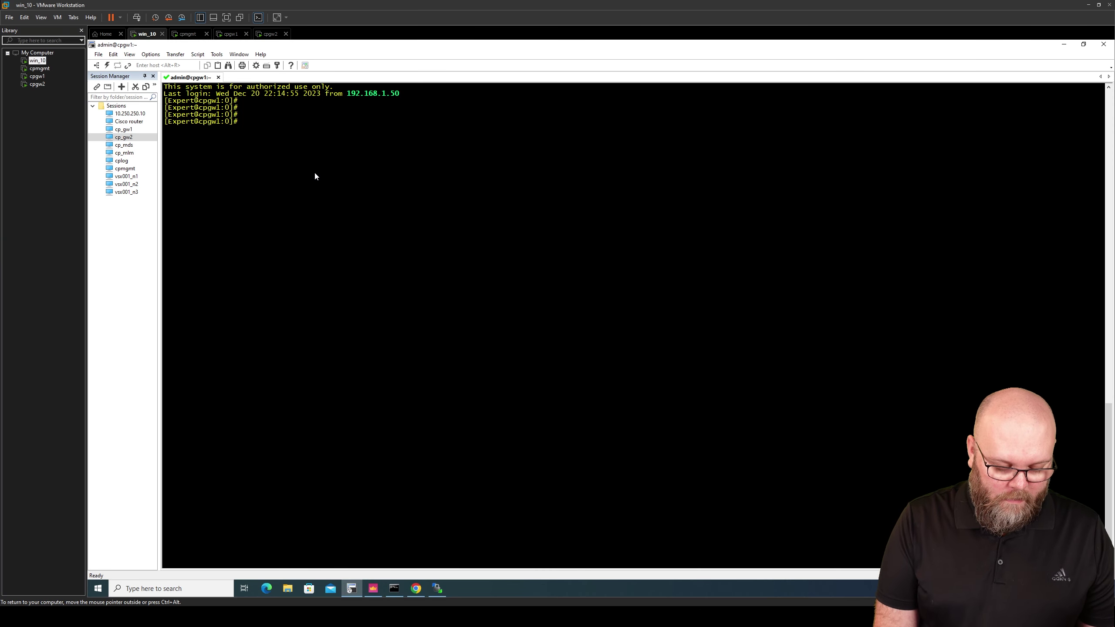
Start clish and run the pasted 'show installer status build', showing build 2337 up to date
text(clish)
key(Return)
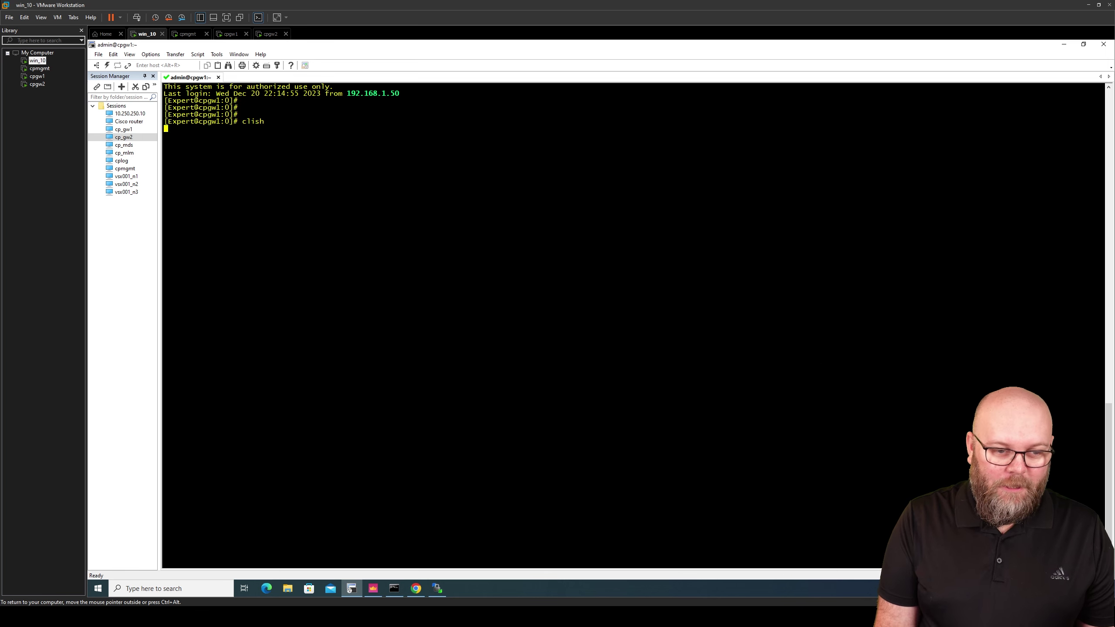
key(Return)
key(Return)
key(Return)
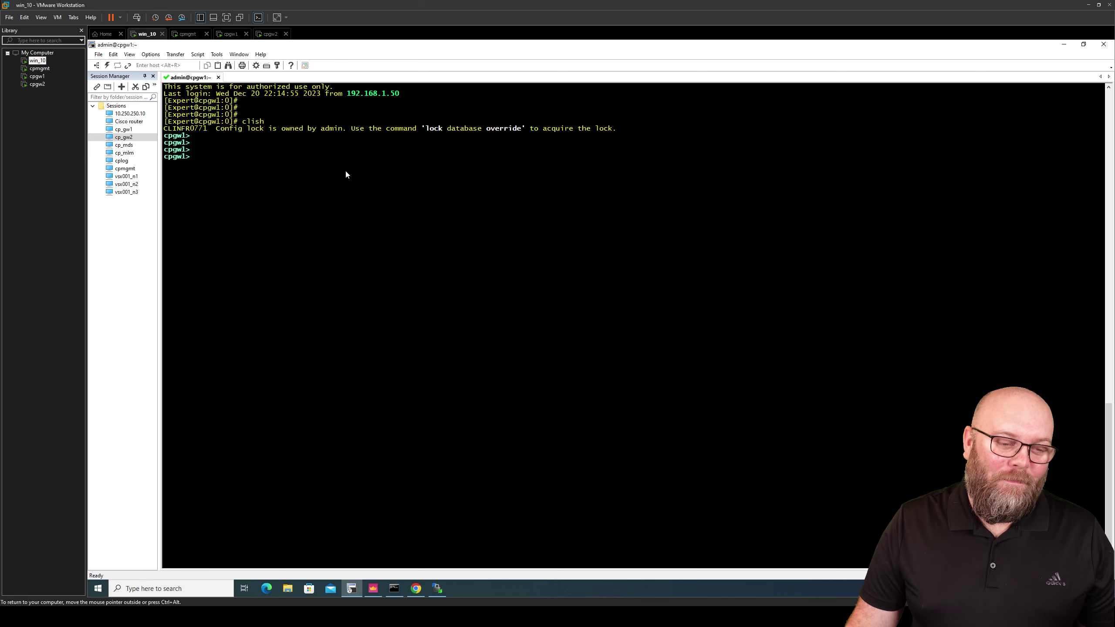
right_click(276, 154)
click(309, 169)
key(Return)
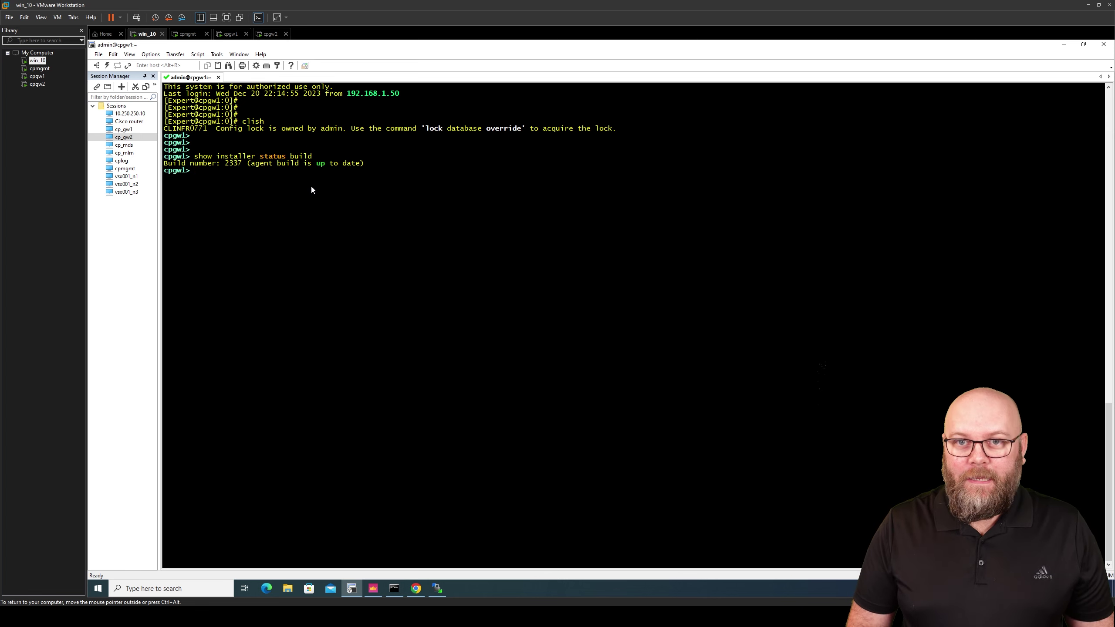
click(416, 589)
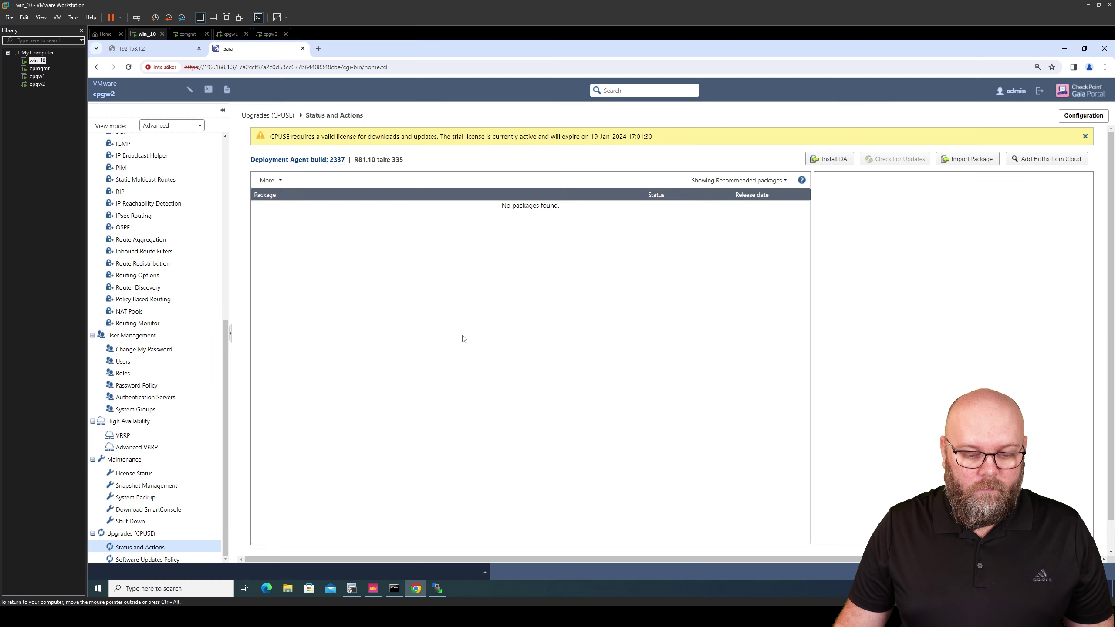
click(166, 49)
click(287, 67)
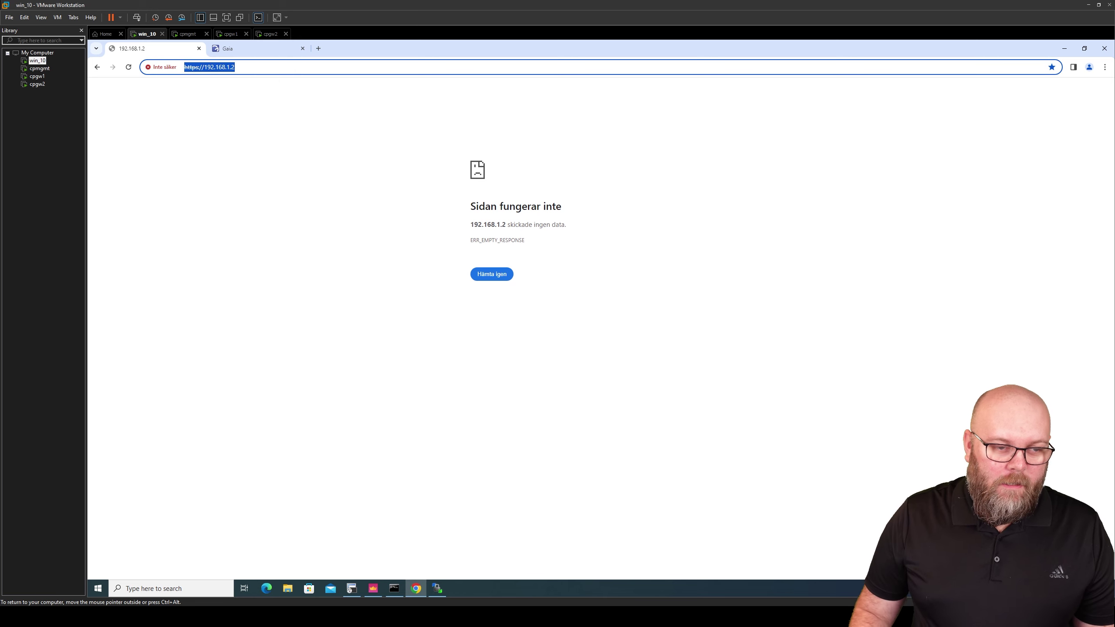
key(Return)
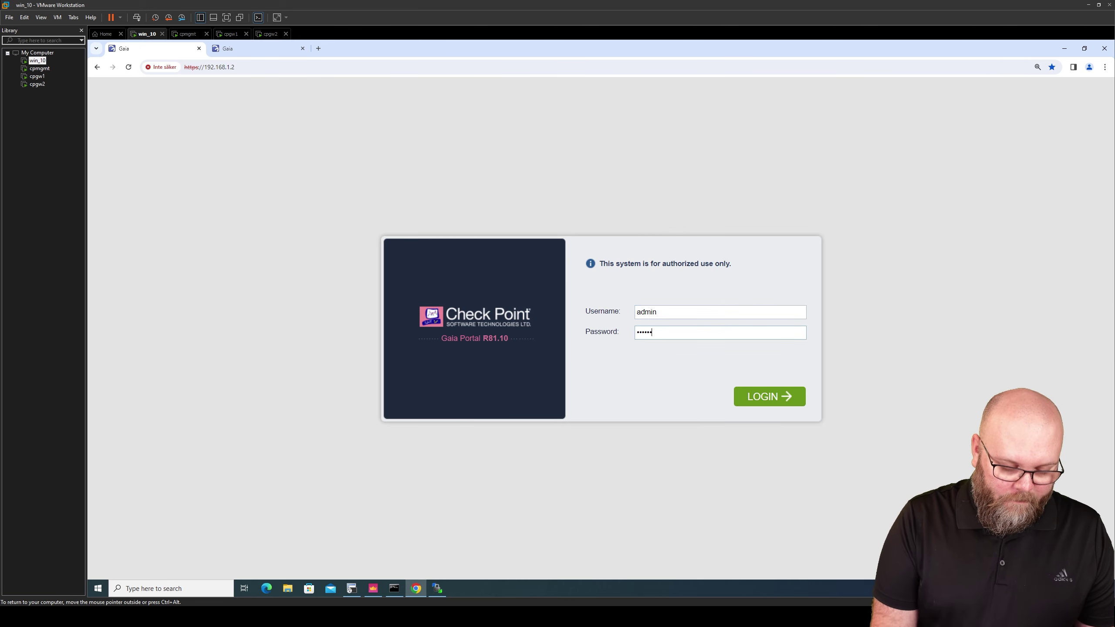
key(Return)
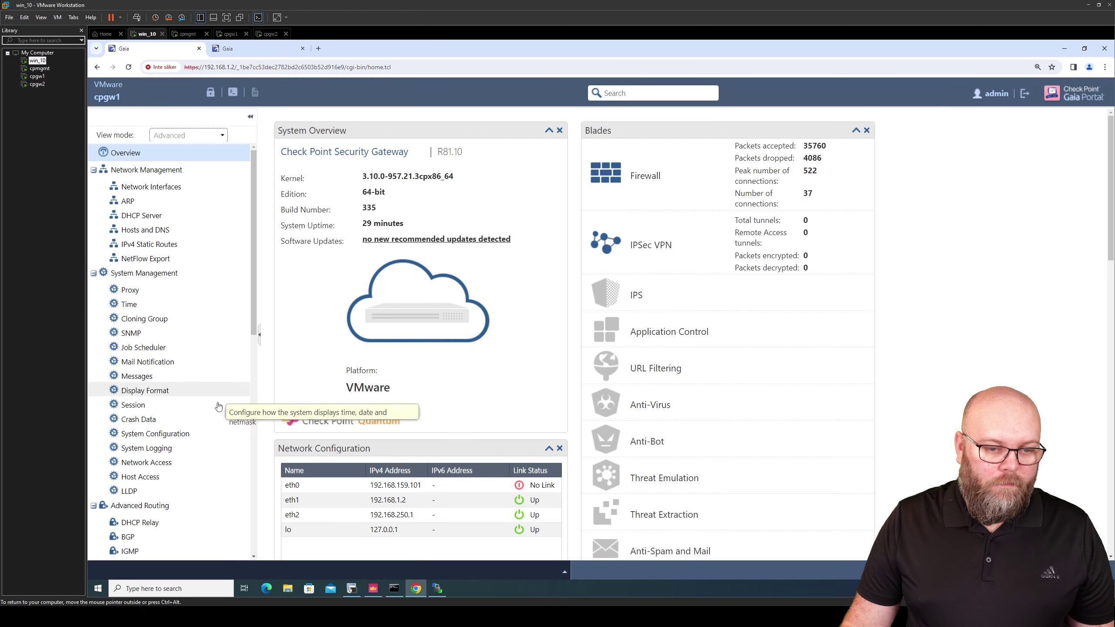
scroll(251, 476, down, 5)
scroll(167, 506, down, 3)
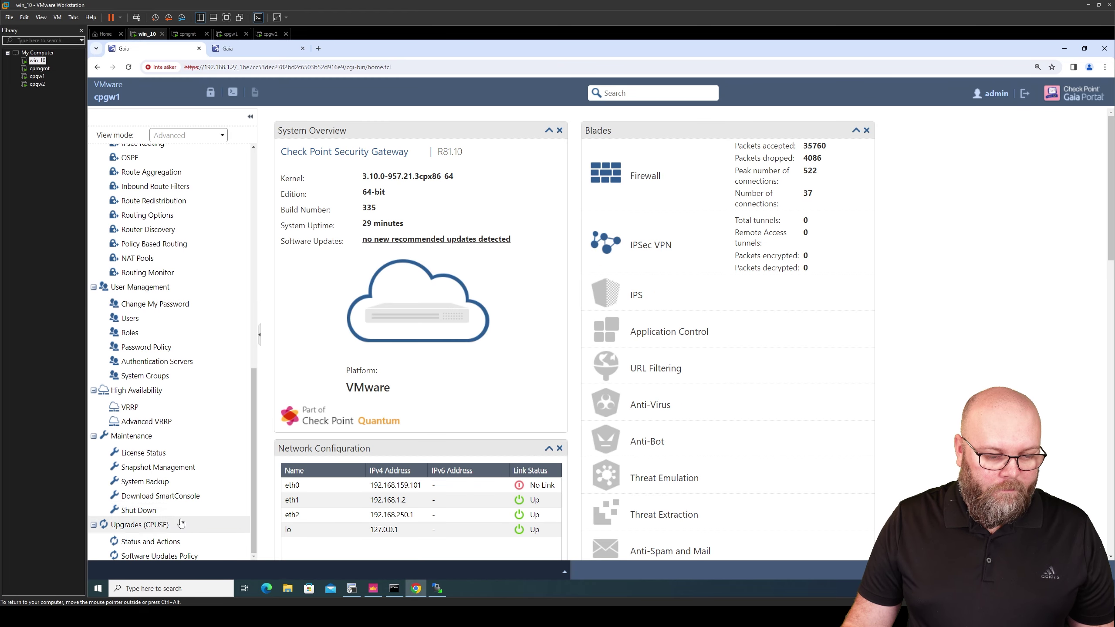
click(151, 541)
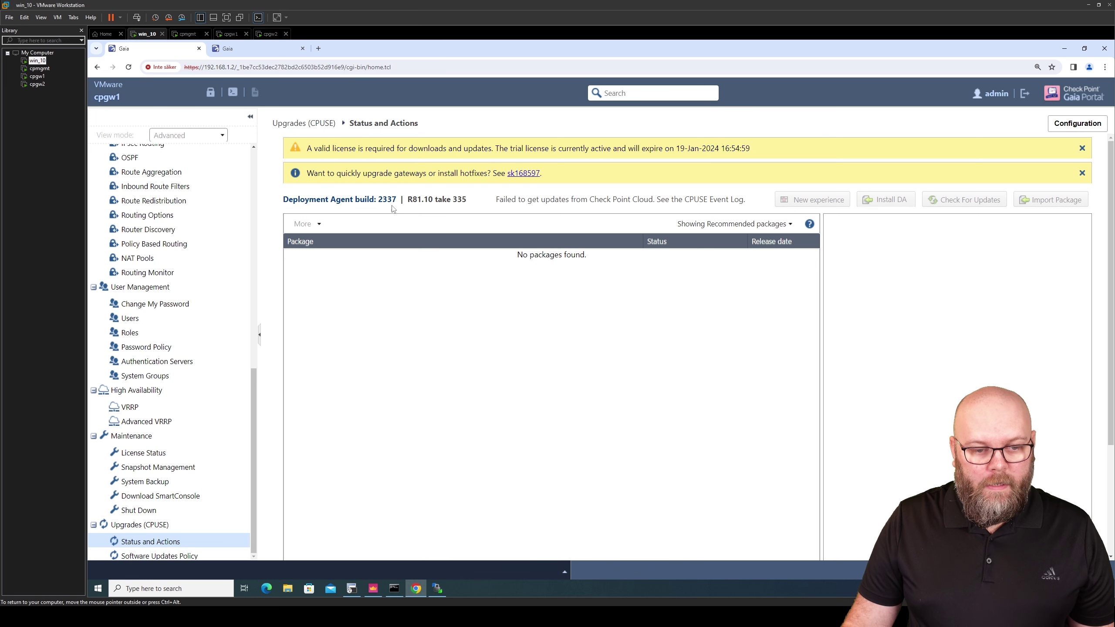
double_click(387, 199)
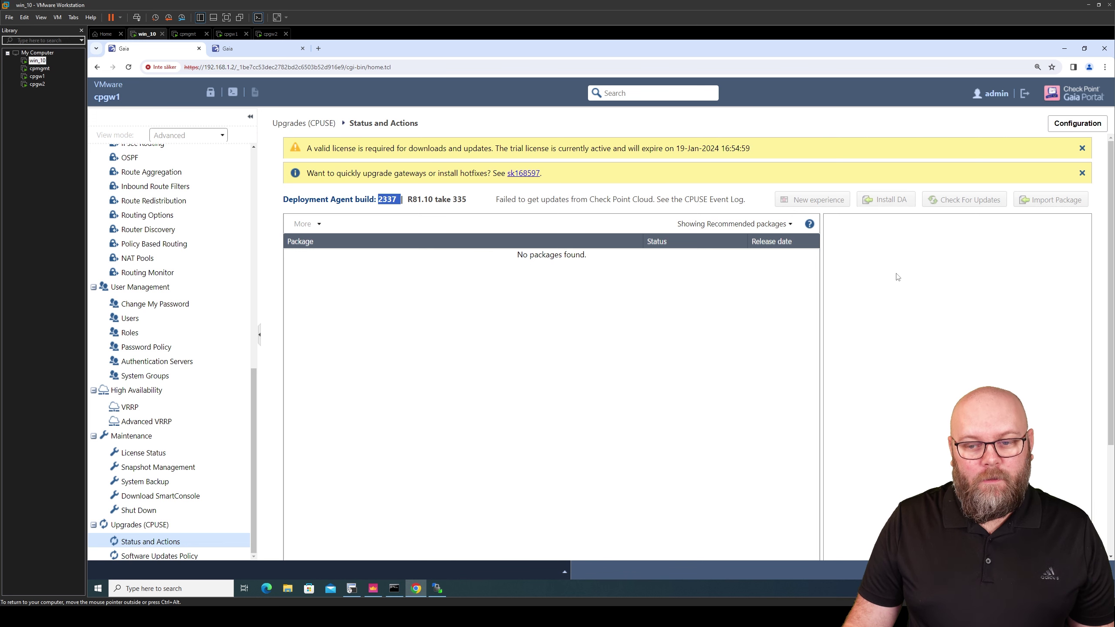
key(alt+Tab)
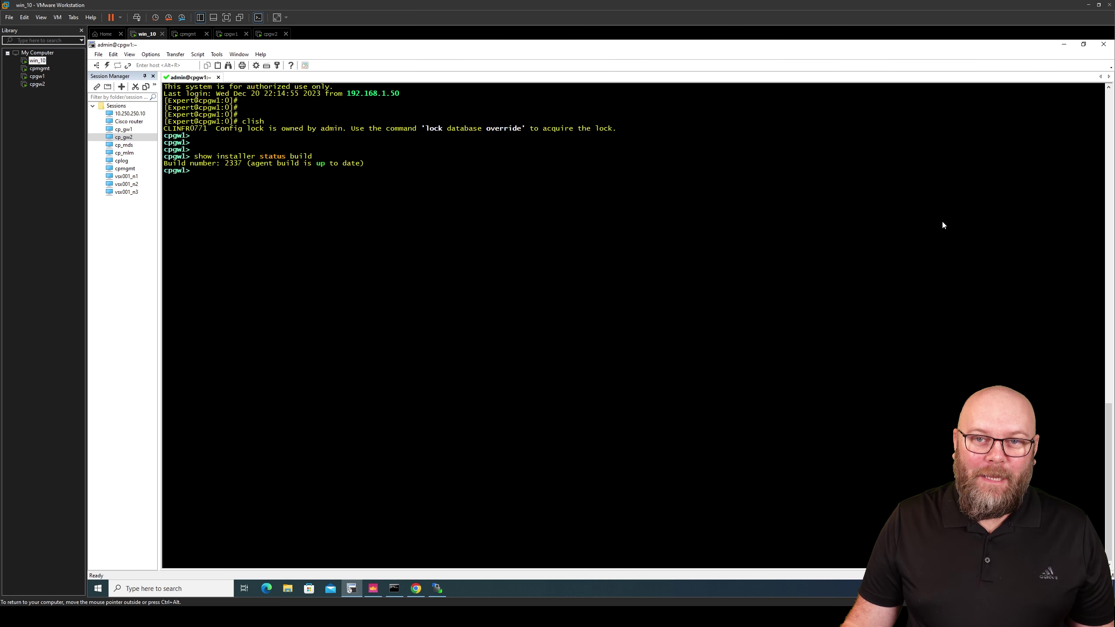